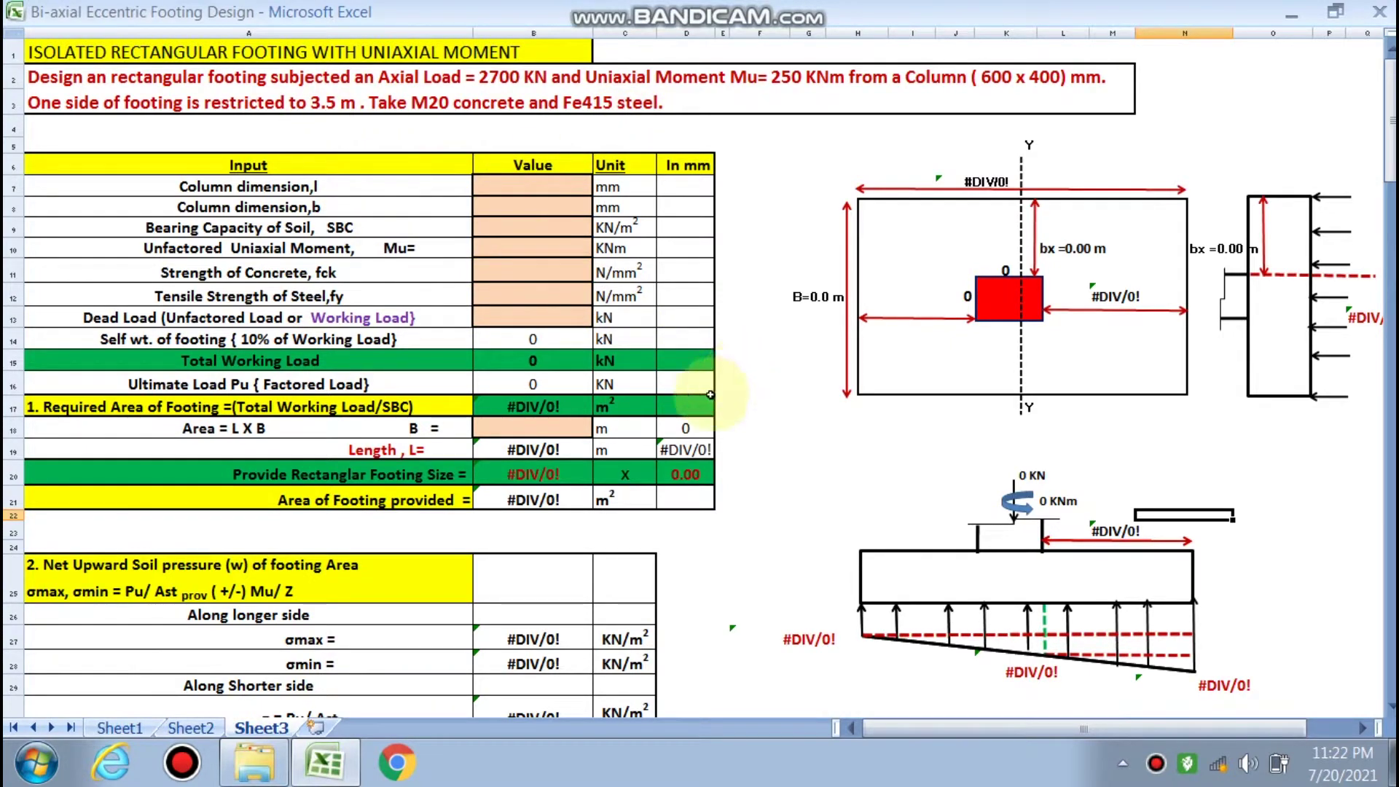
Examine the blank input table, required footing area section and the footing plan and soil pressure diagrams
scroll(712, 396, down, 4)
scroll(710, 396, up, 3)
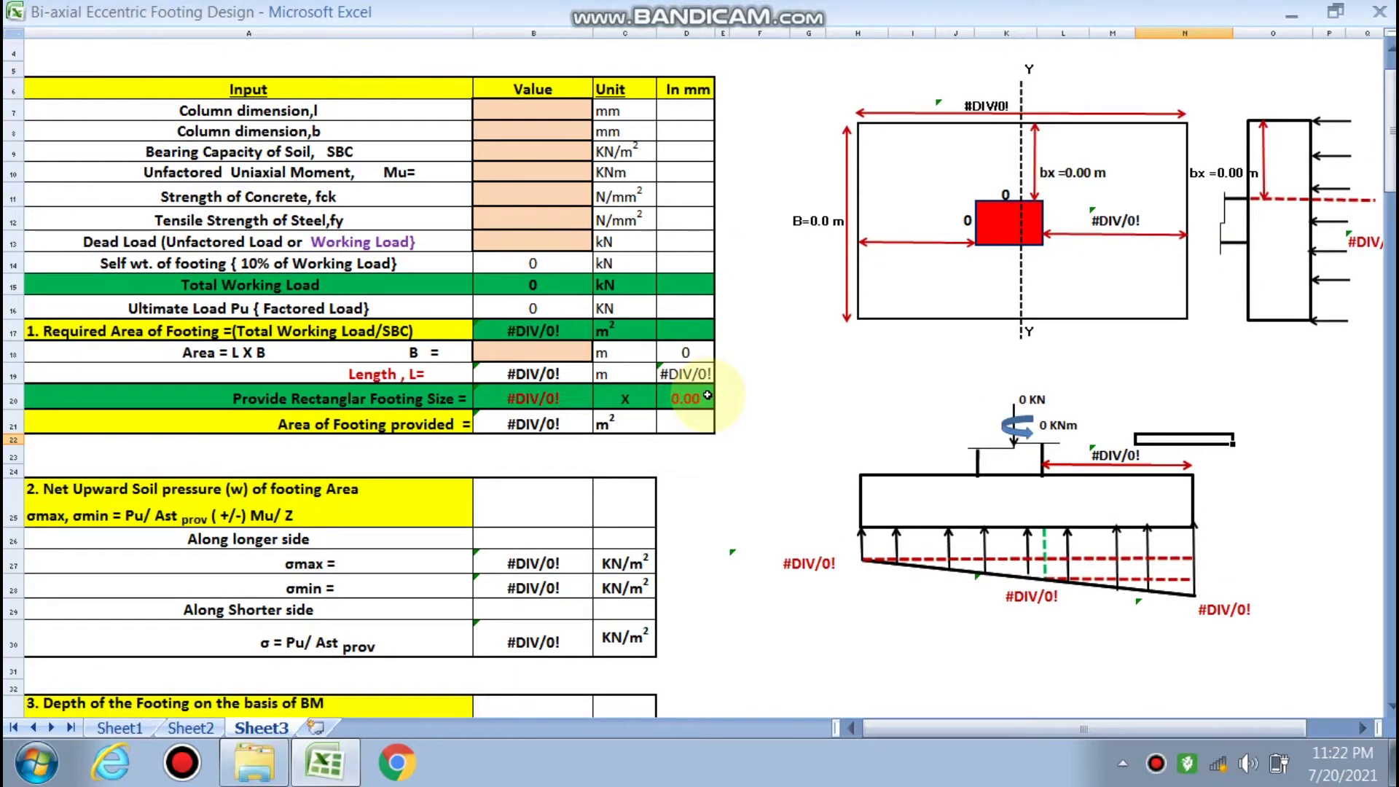
scroll(707, 396, down, 2)
scroll(729, 372, up, 2)
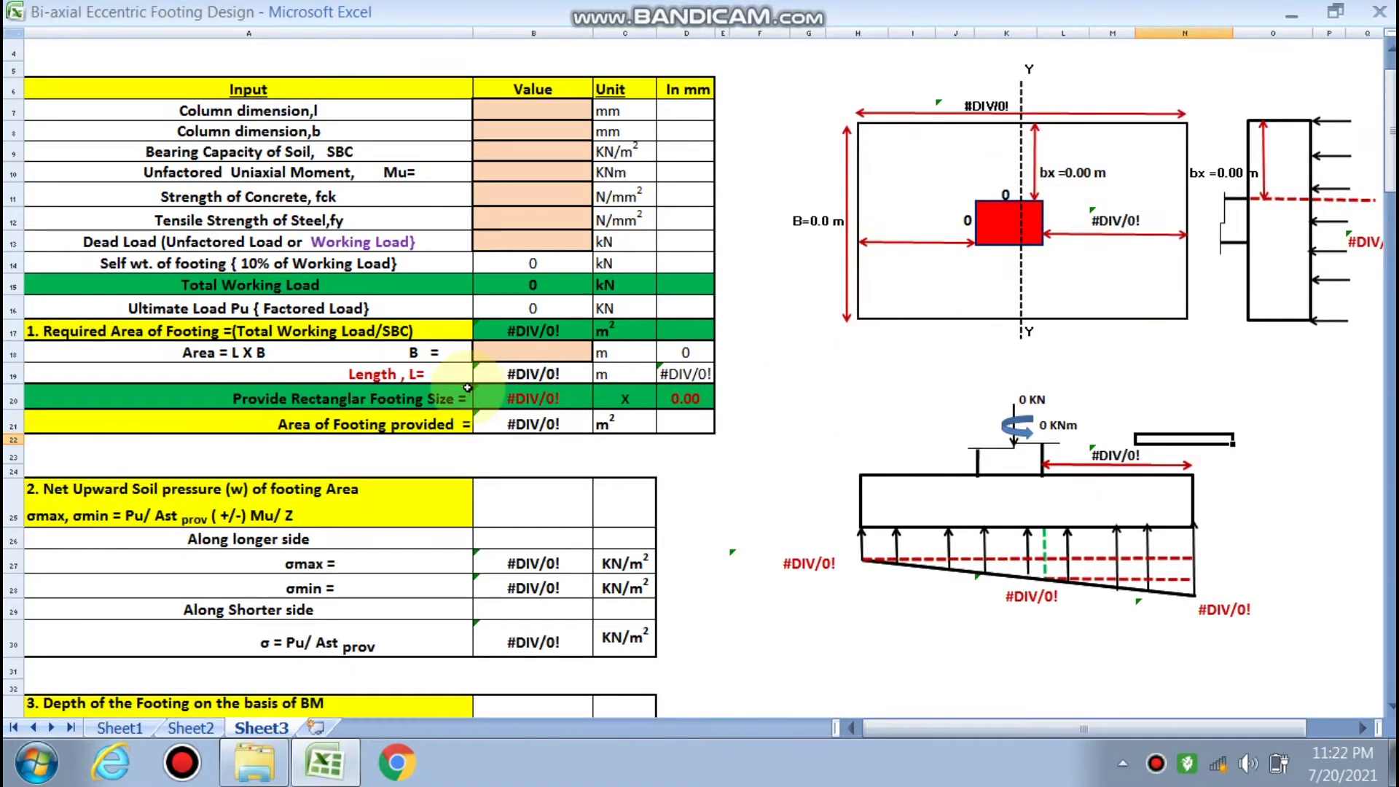
scroll(467, 387, down, 3)
scroll(685, 464, up, 2)
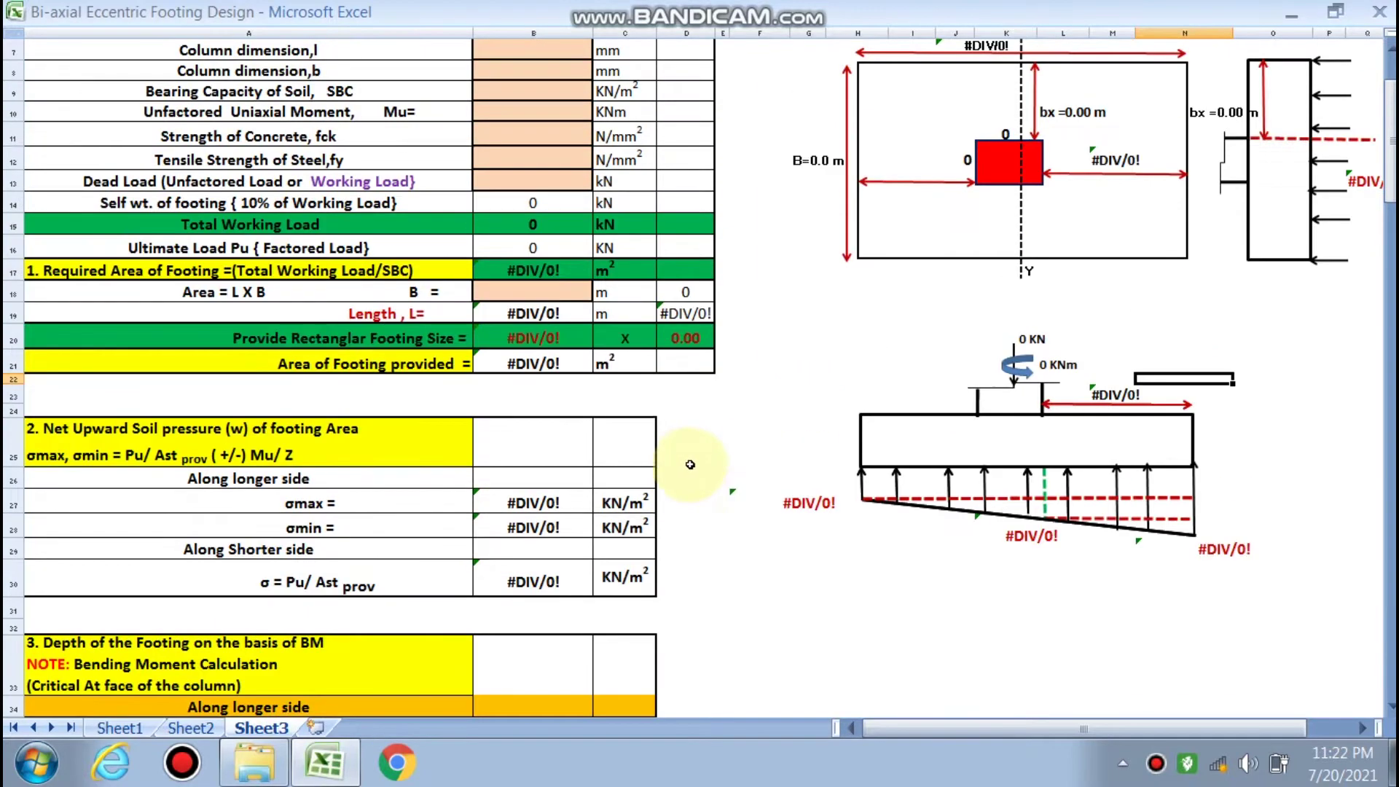
scroll(689, 464, up, 1)
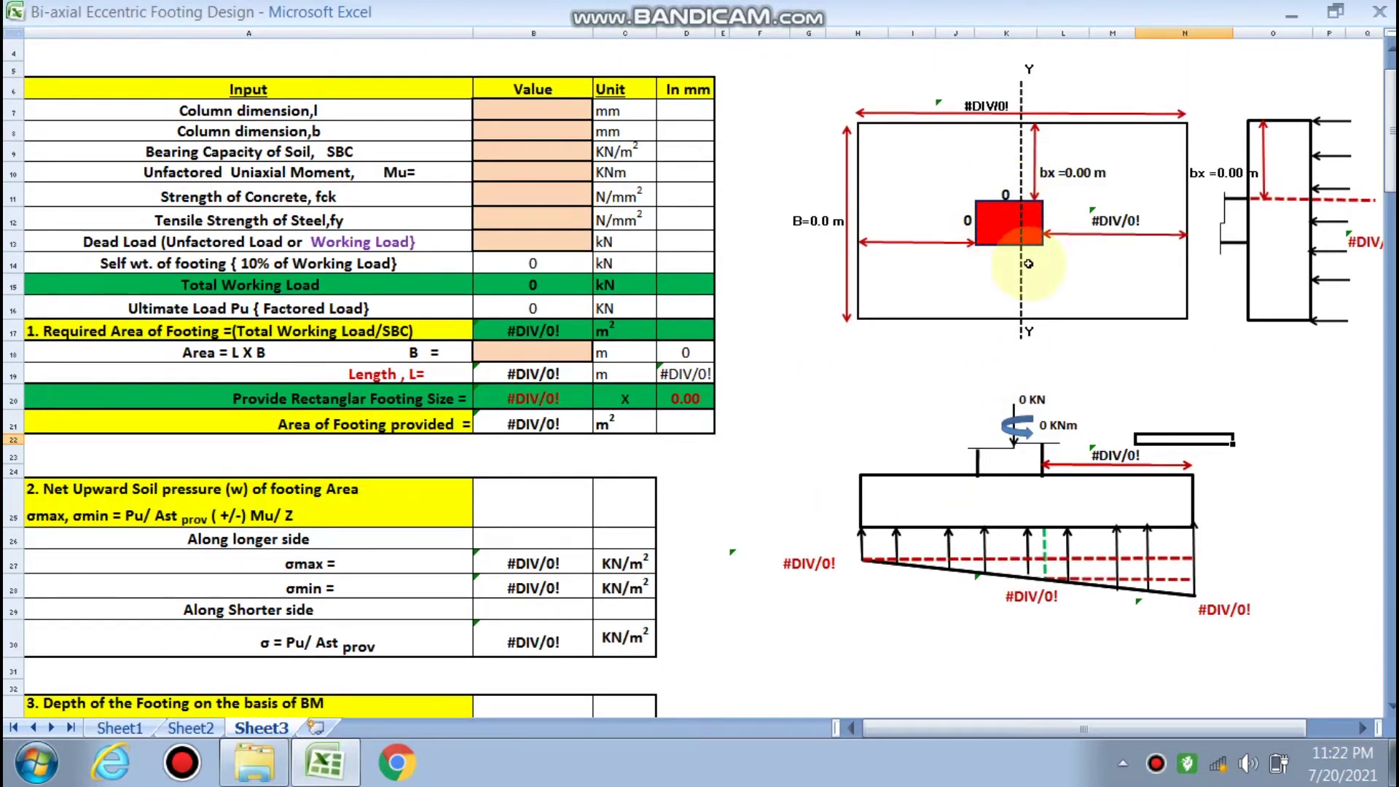
scroll(1020, 291, down, 2)
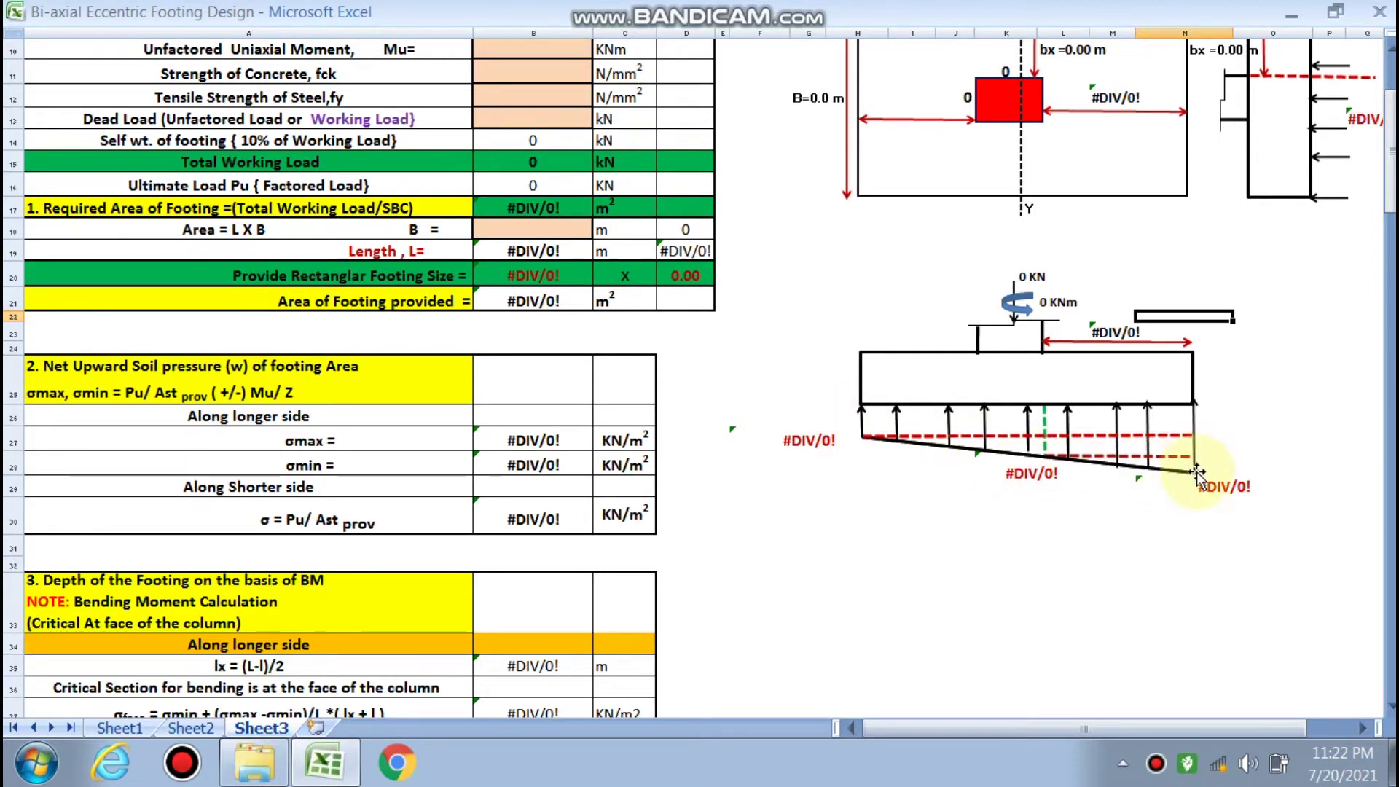
scroll(847, 444, up, 3)
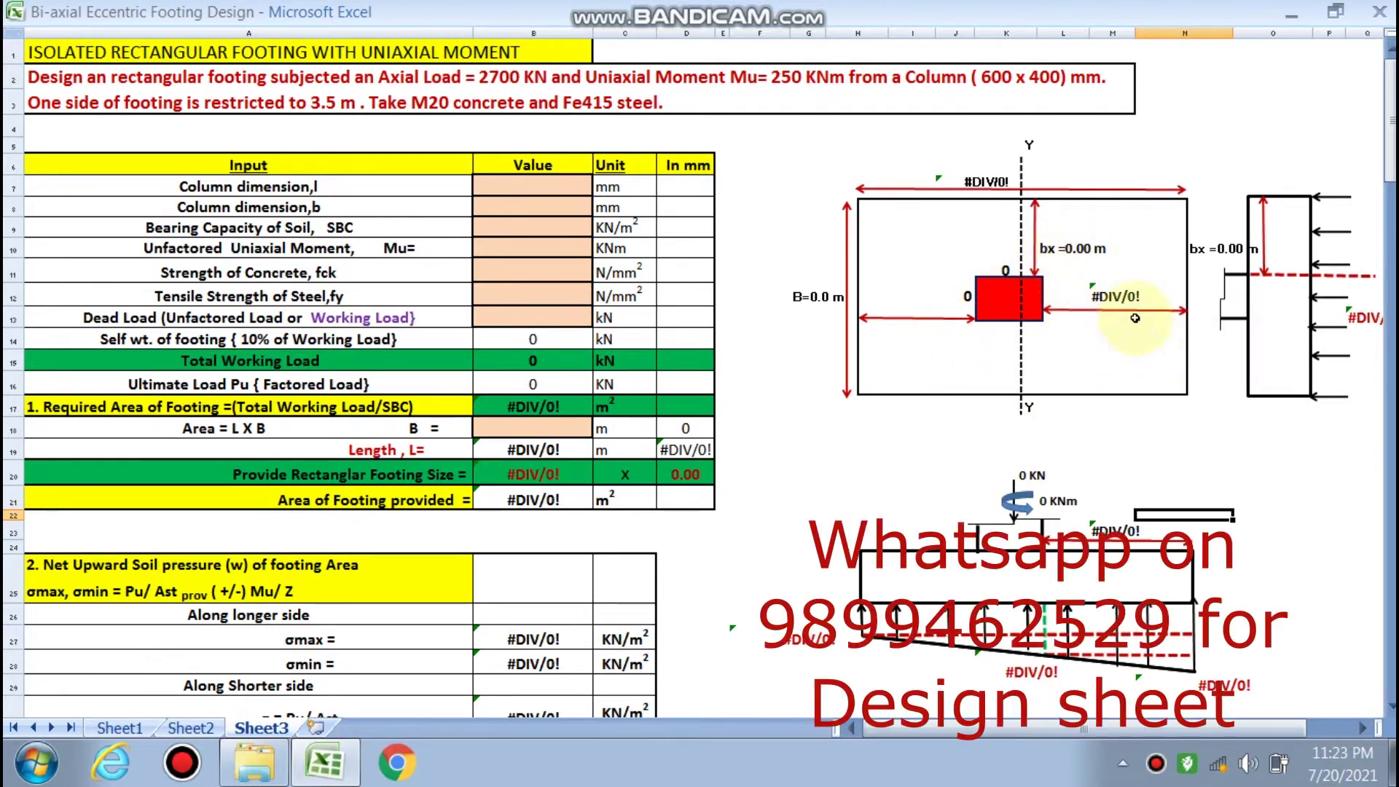
Look through the design sections on bending depth, steel area, one-way shear, punching shear and column bearing stress
scroll(445, 456, down, 6)
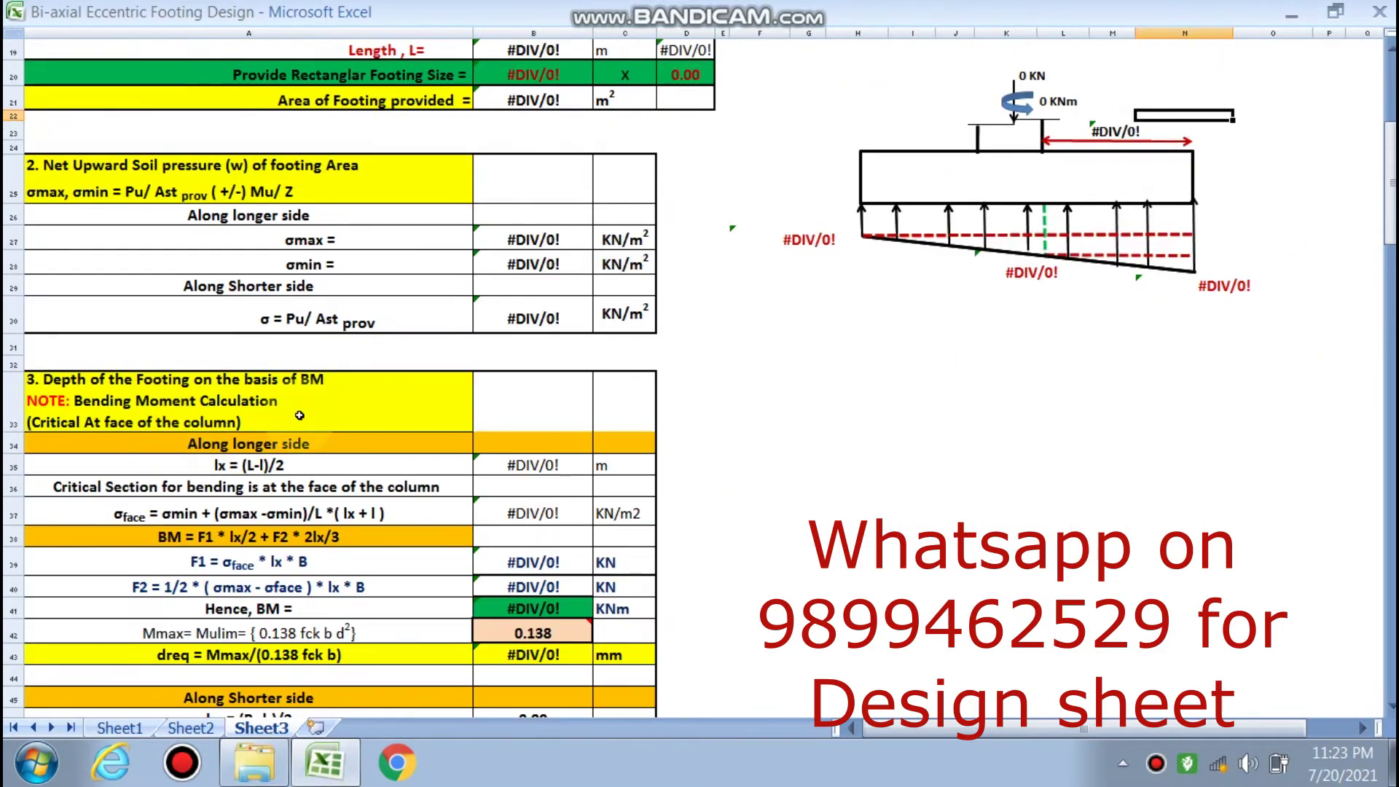
scroll(150, 411, down, 3)
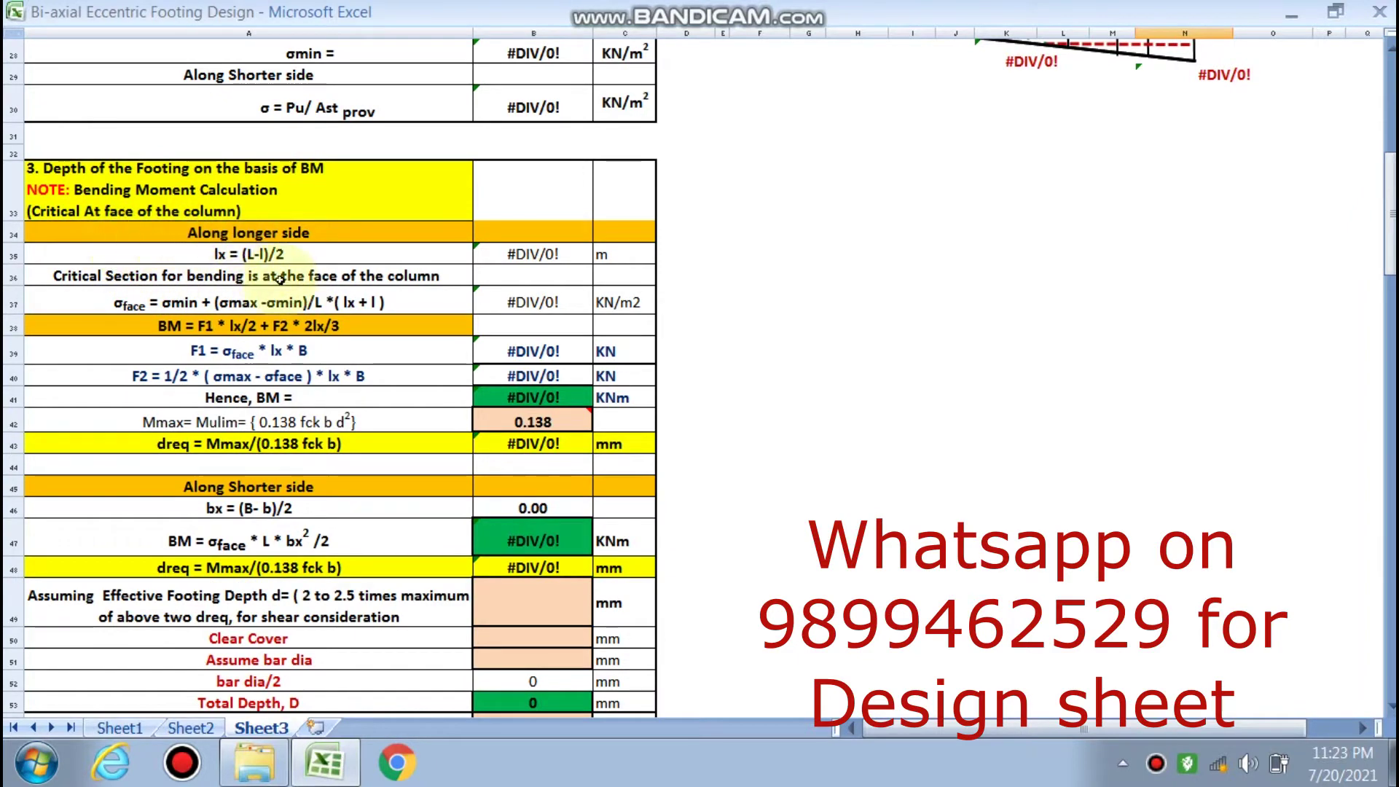
scroll(406, 485, down, 2)
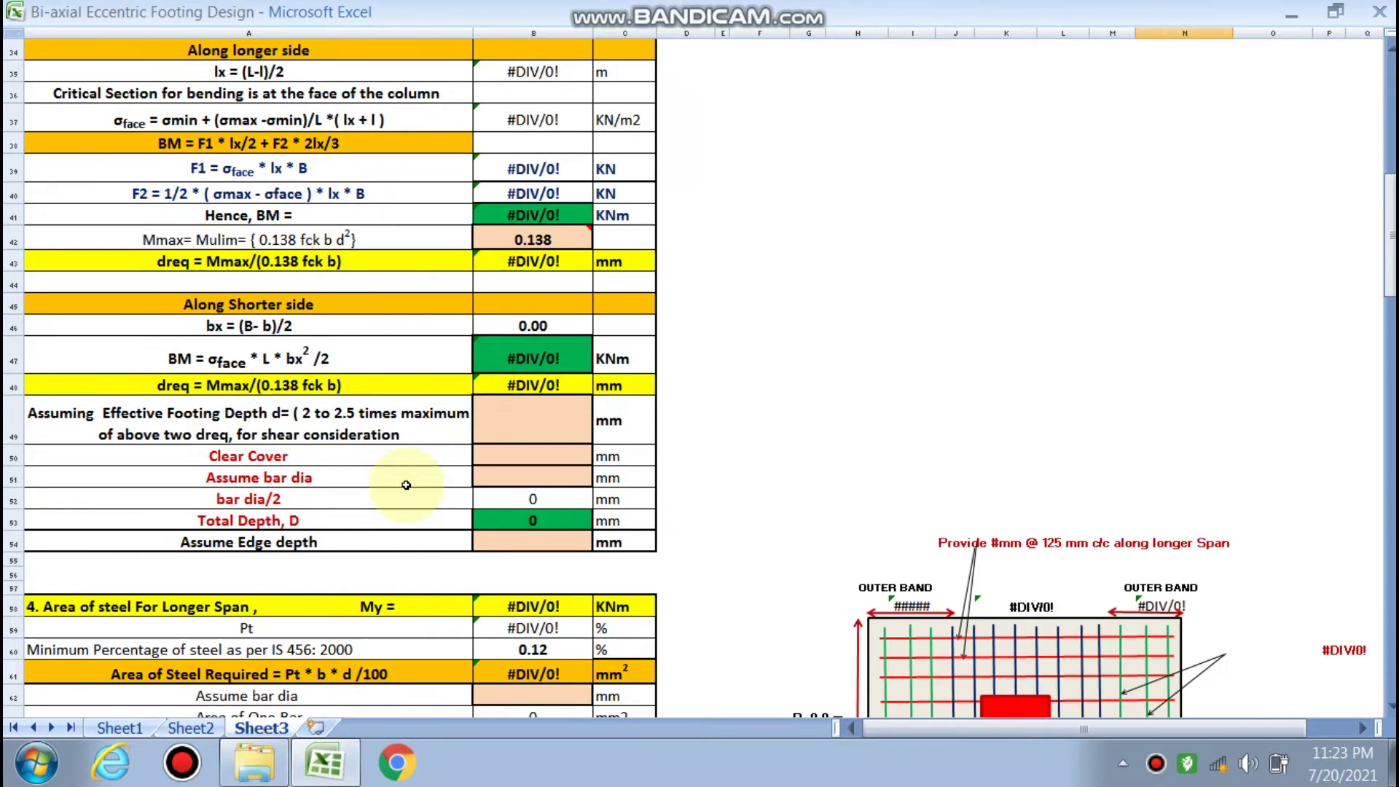
scroll(405, 485, down, 1)
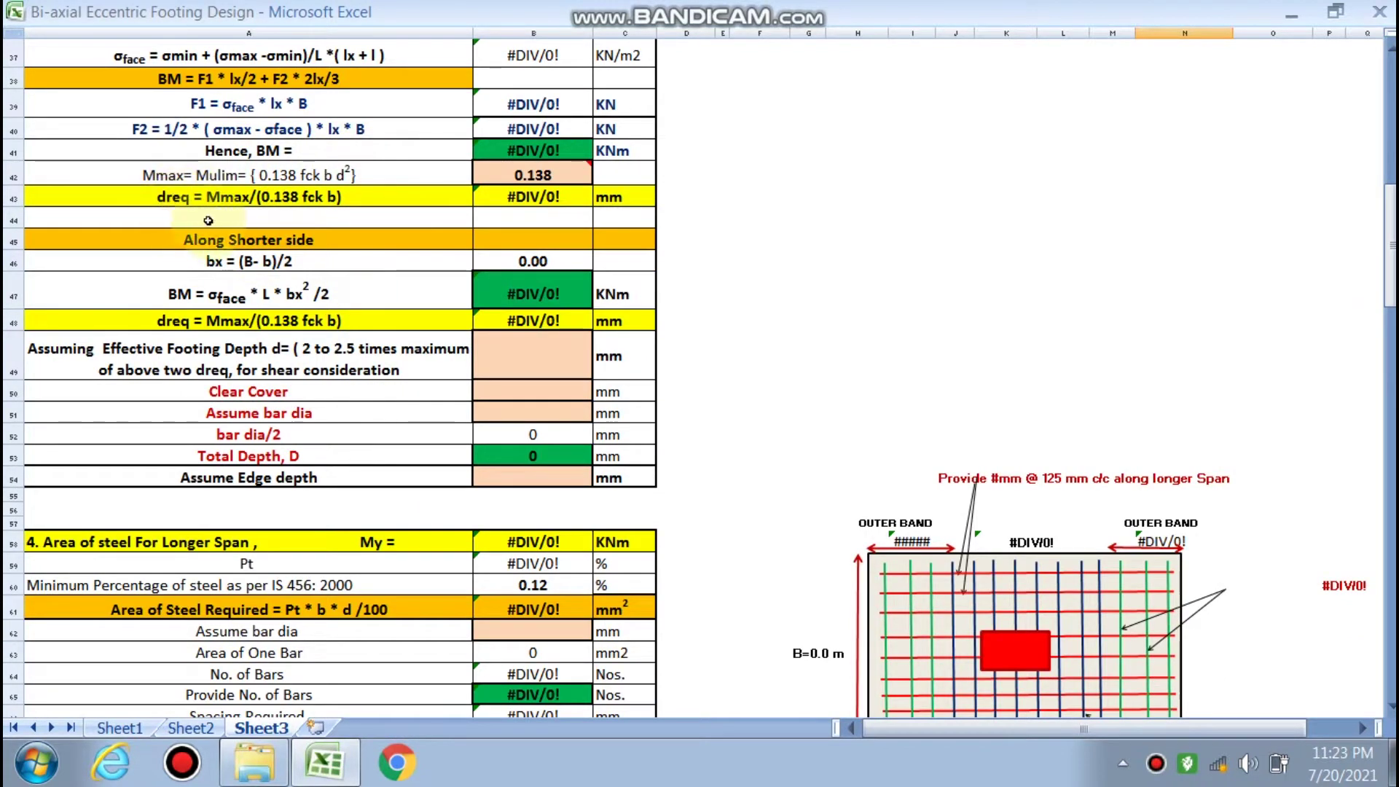
scroll(251, 308, down, 1)
scroll(250, 308, down, 1)
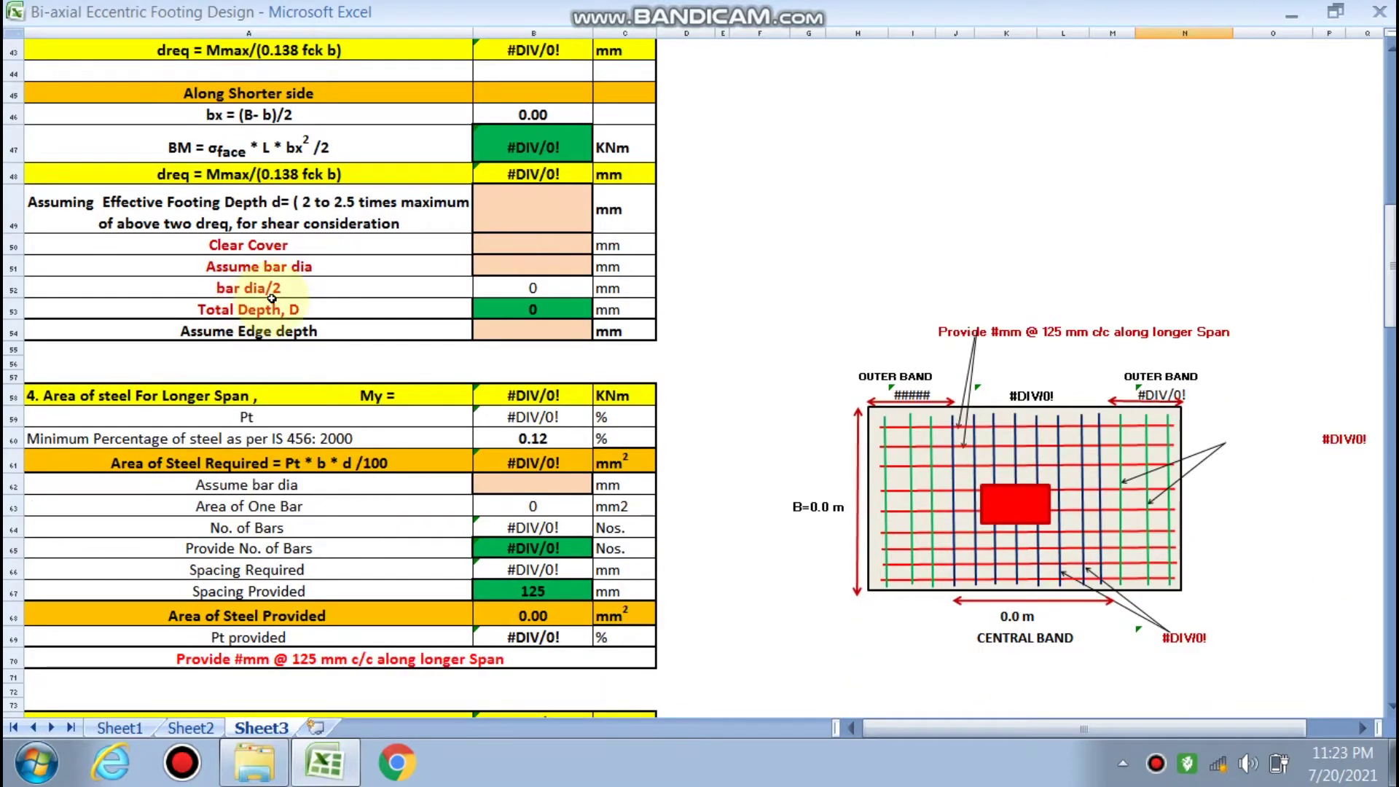
scroll(267, 312, down, 2)
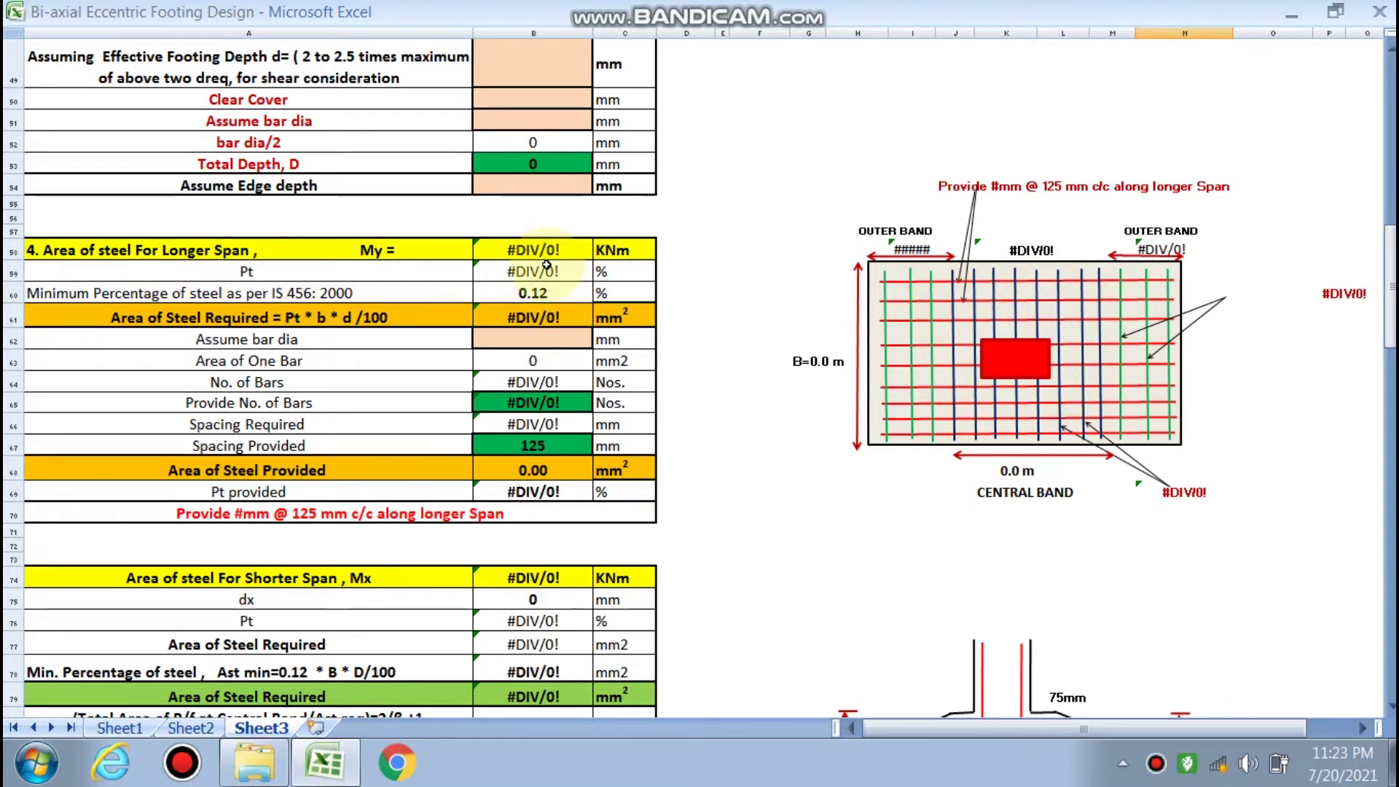
scroll(546, 265, up, 1)
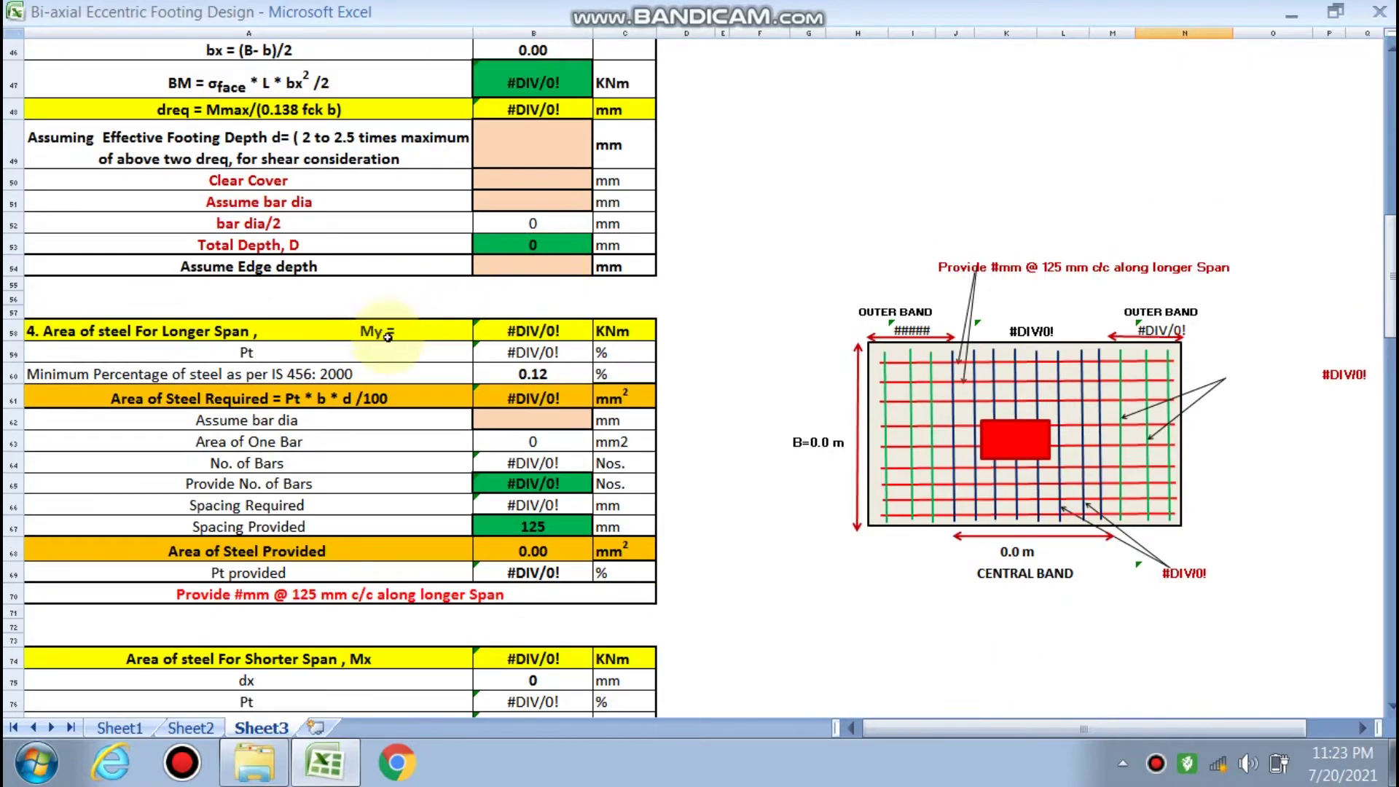
scroll(343, 429, down, 2)
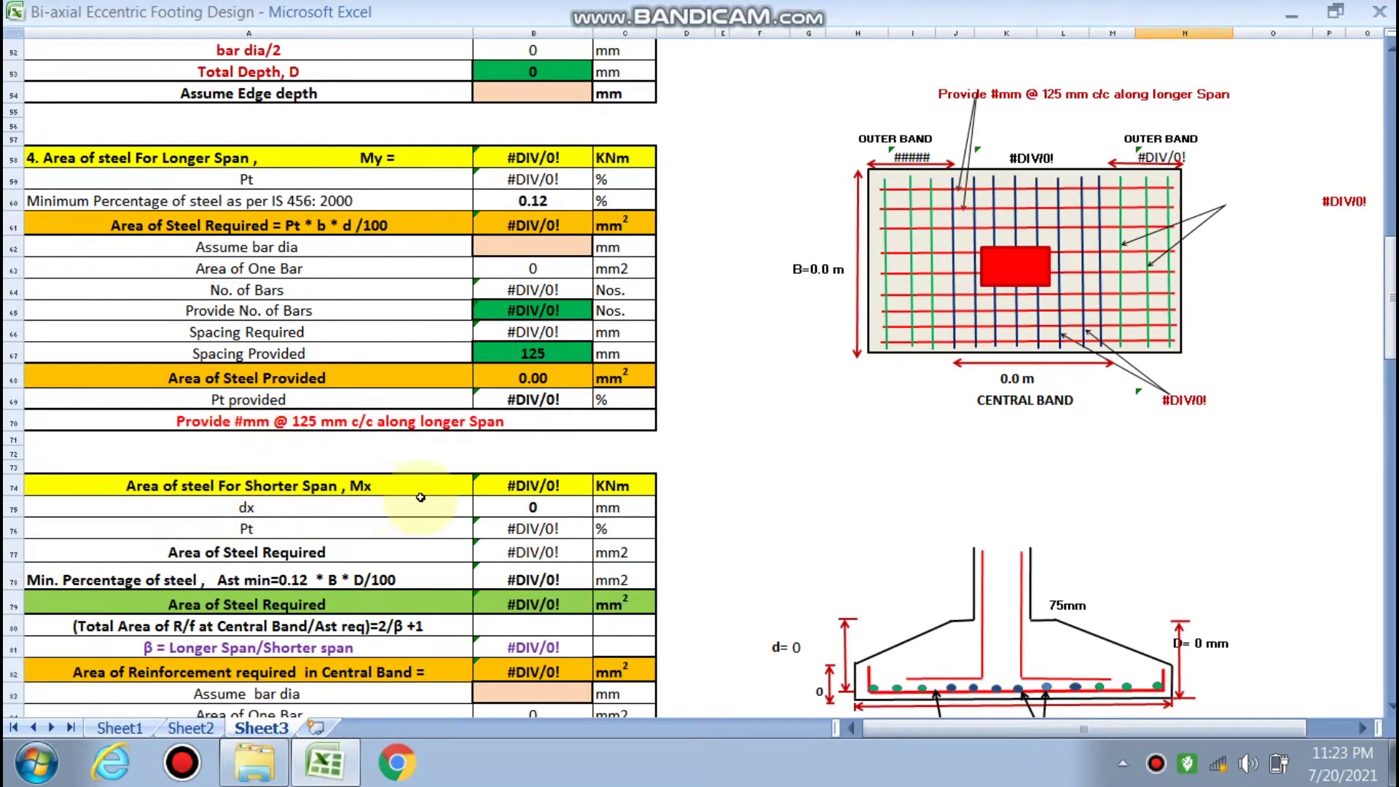
scroll(430, 492, down, 5)
scroll(430, 492, down, 11)
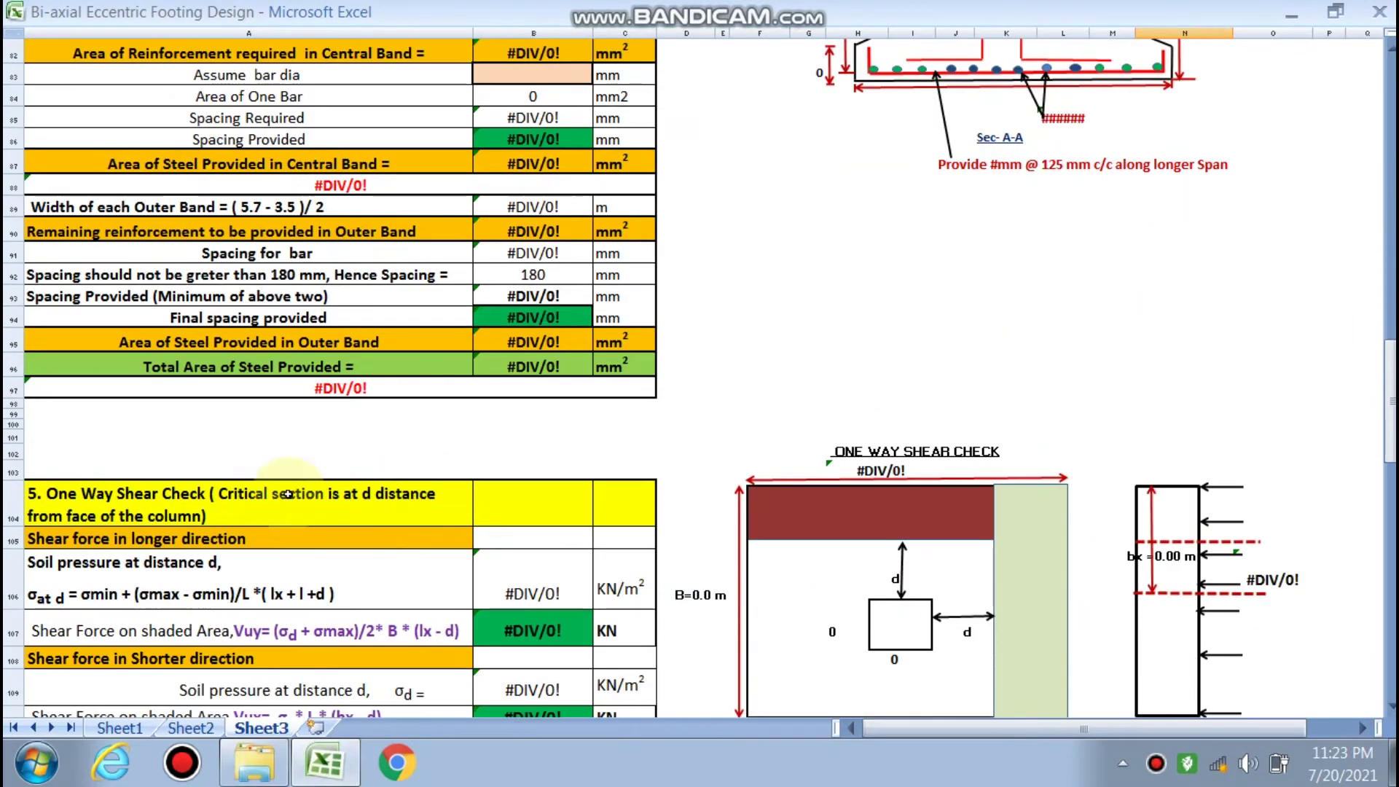
scroll(377, 493, down, 7)
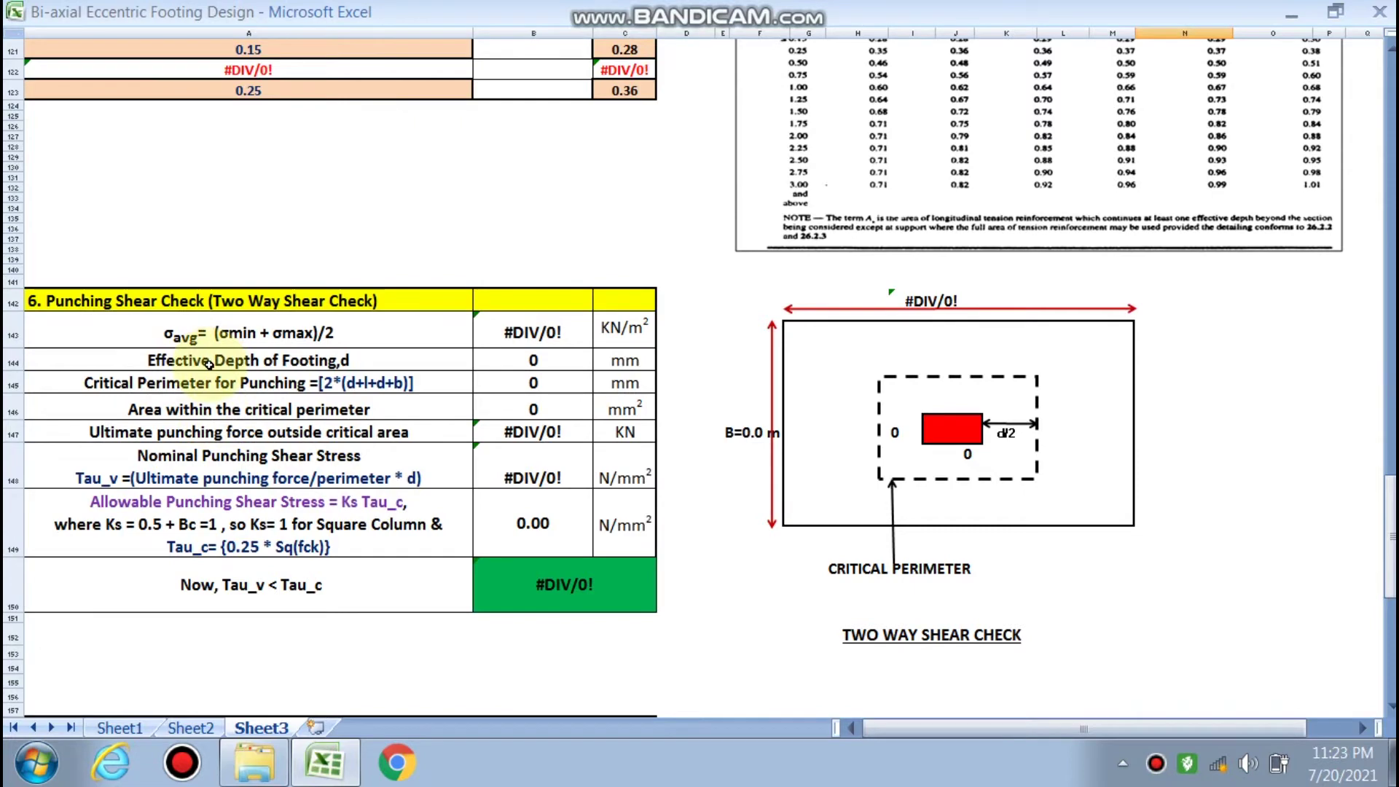
scroll(209, 364, down, 7)
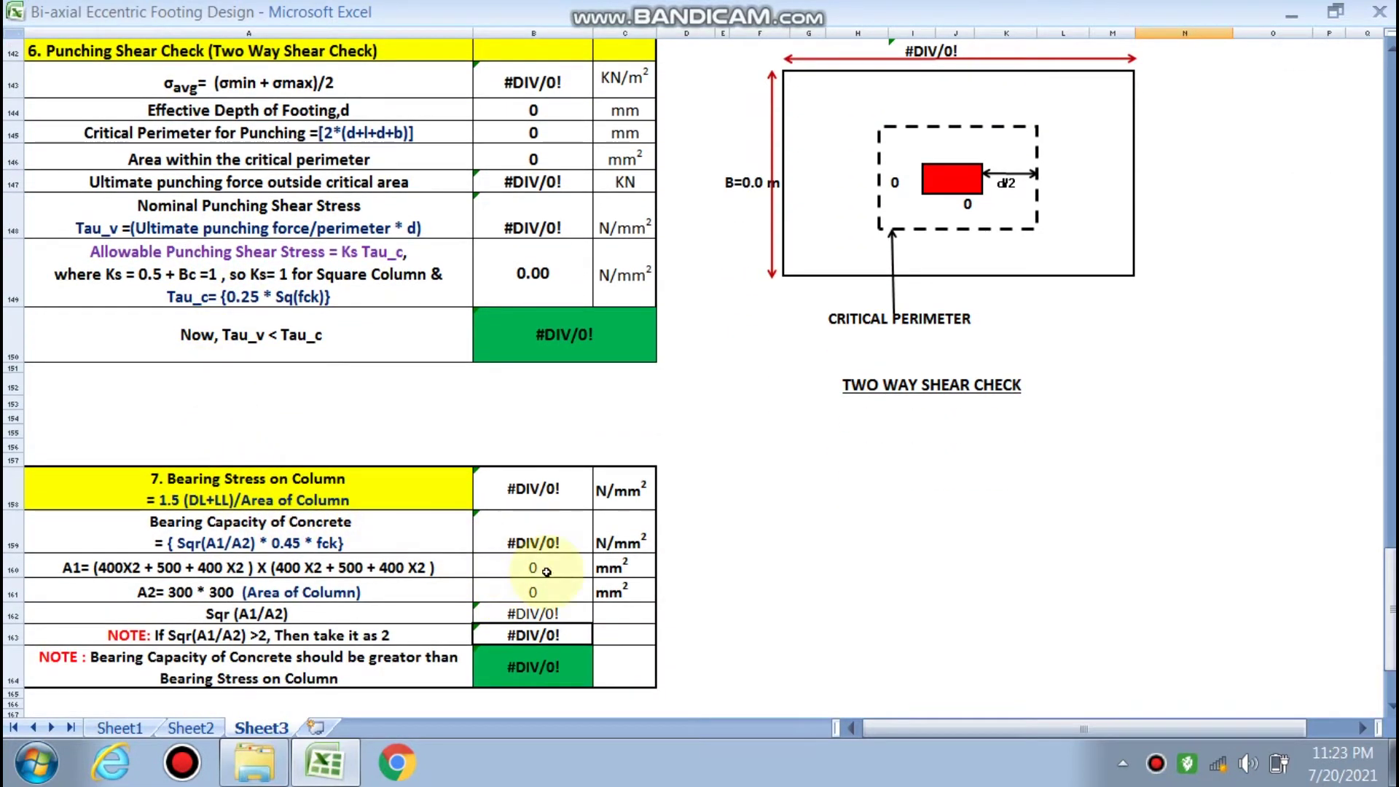
scroll(547, 570, down, 1)
Enter the column dimensions in the input table as l = 600 mm and b = 400 mm
scroll(547, 571, up, 13)
scroll(547, 571, up, 20)
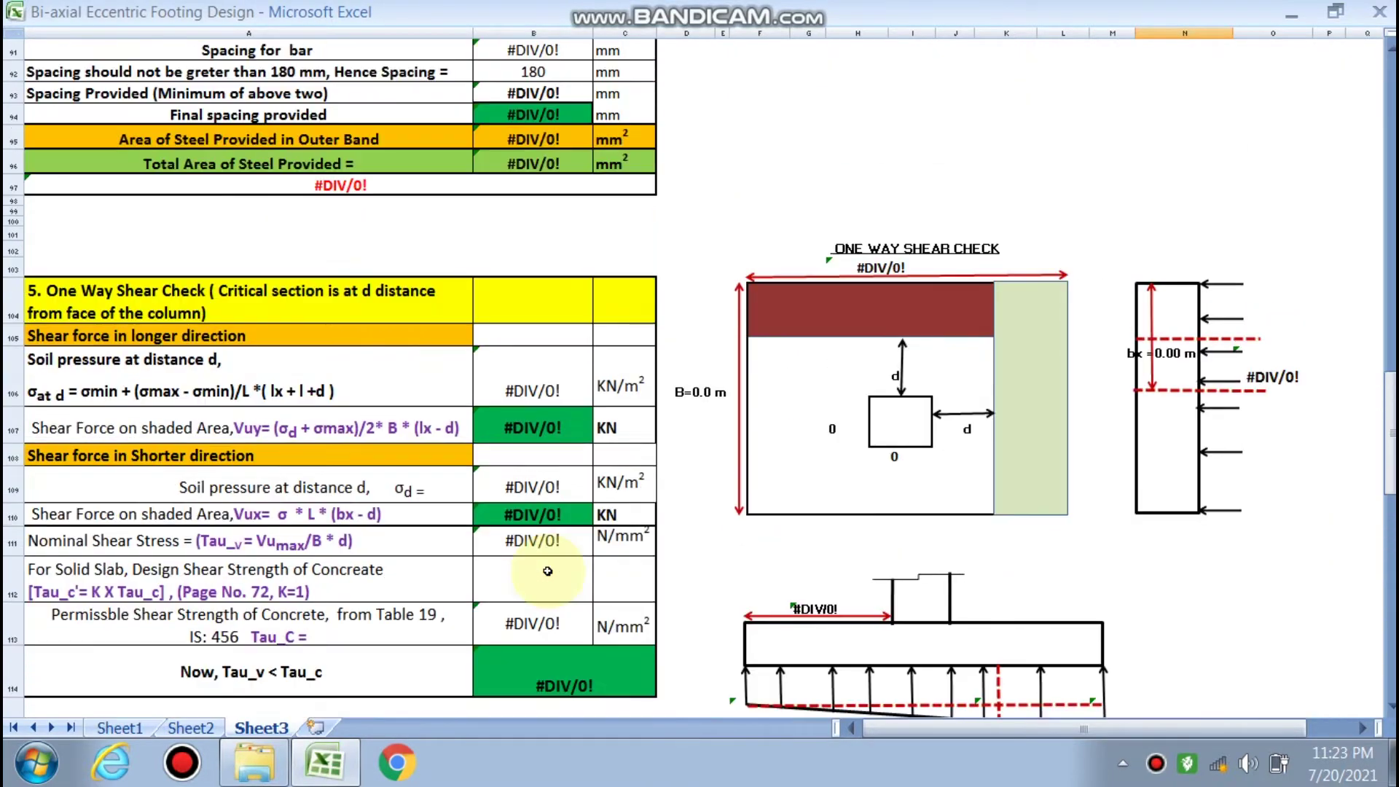
scroll(547, 570, up, 1)
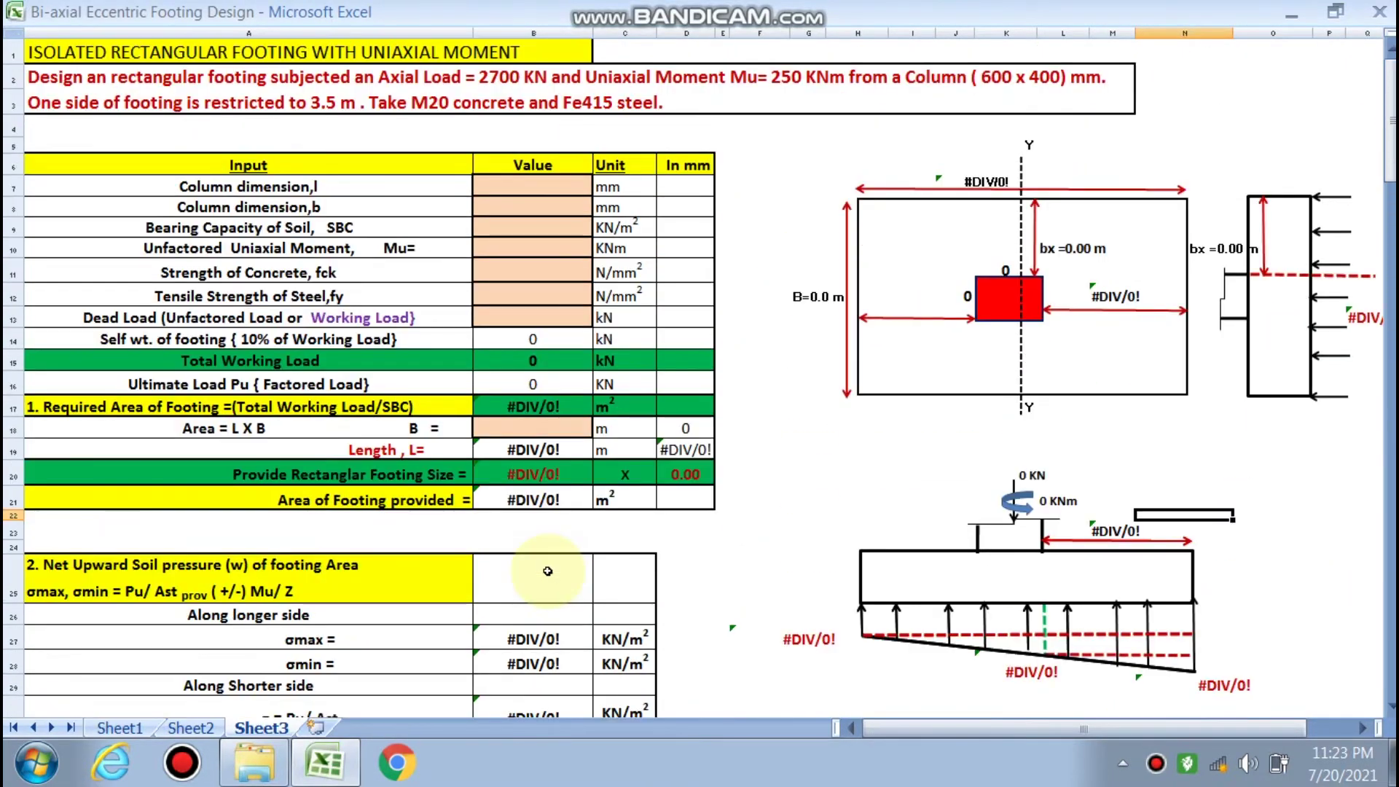
click(532, 188)
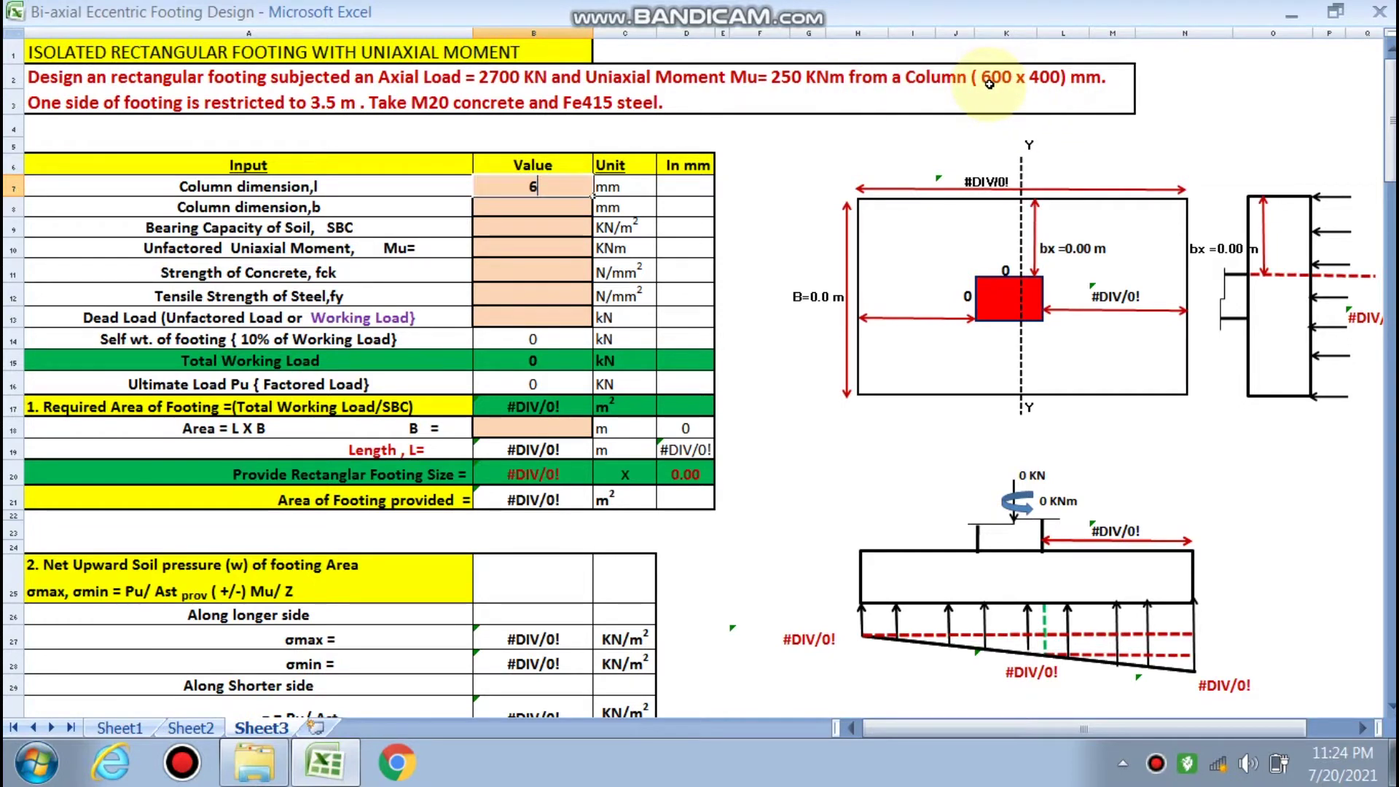
text(600)
click(553, 199)
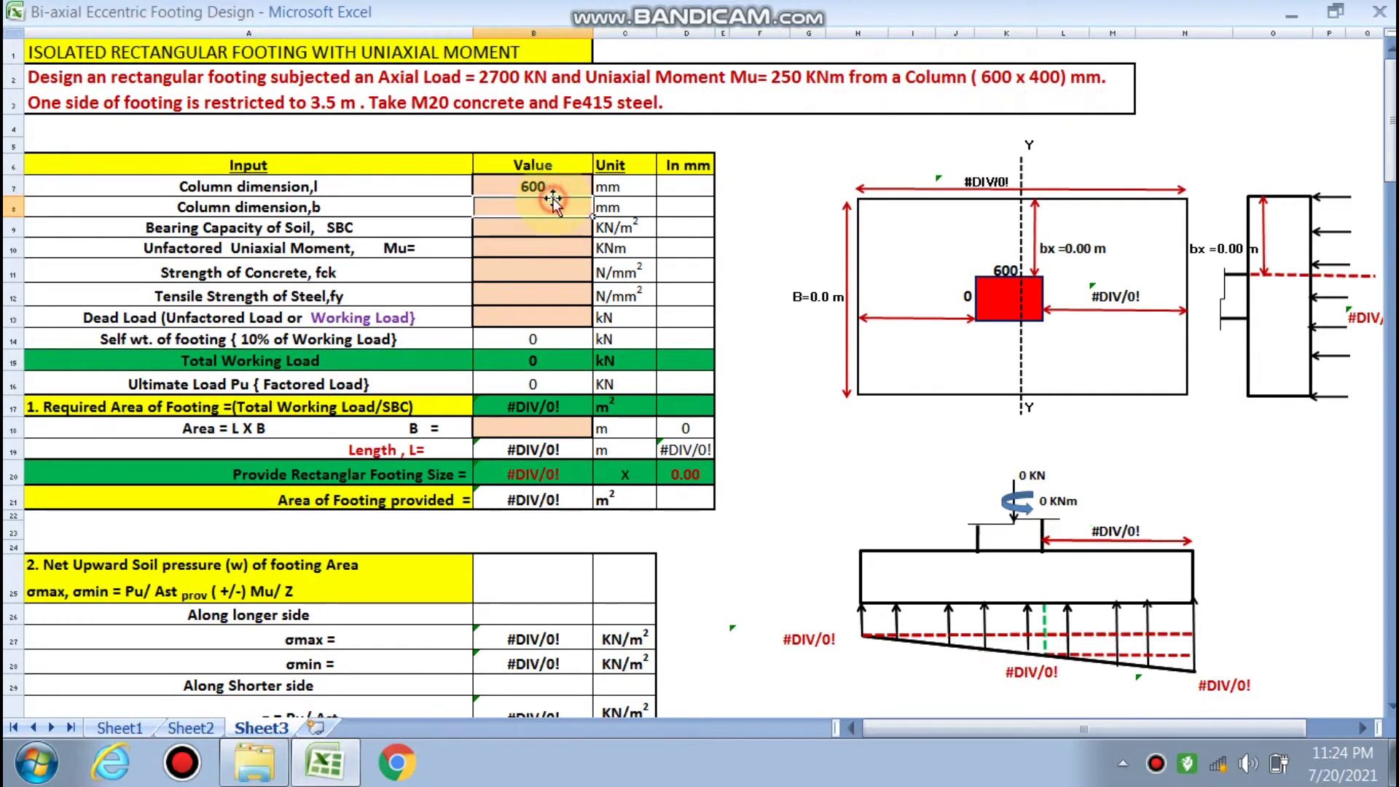
text(400)
key(Return)
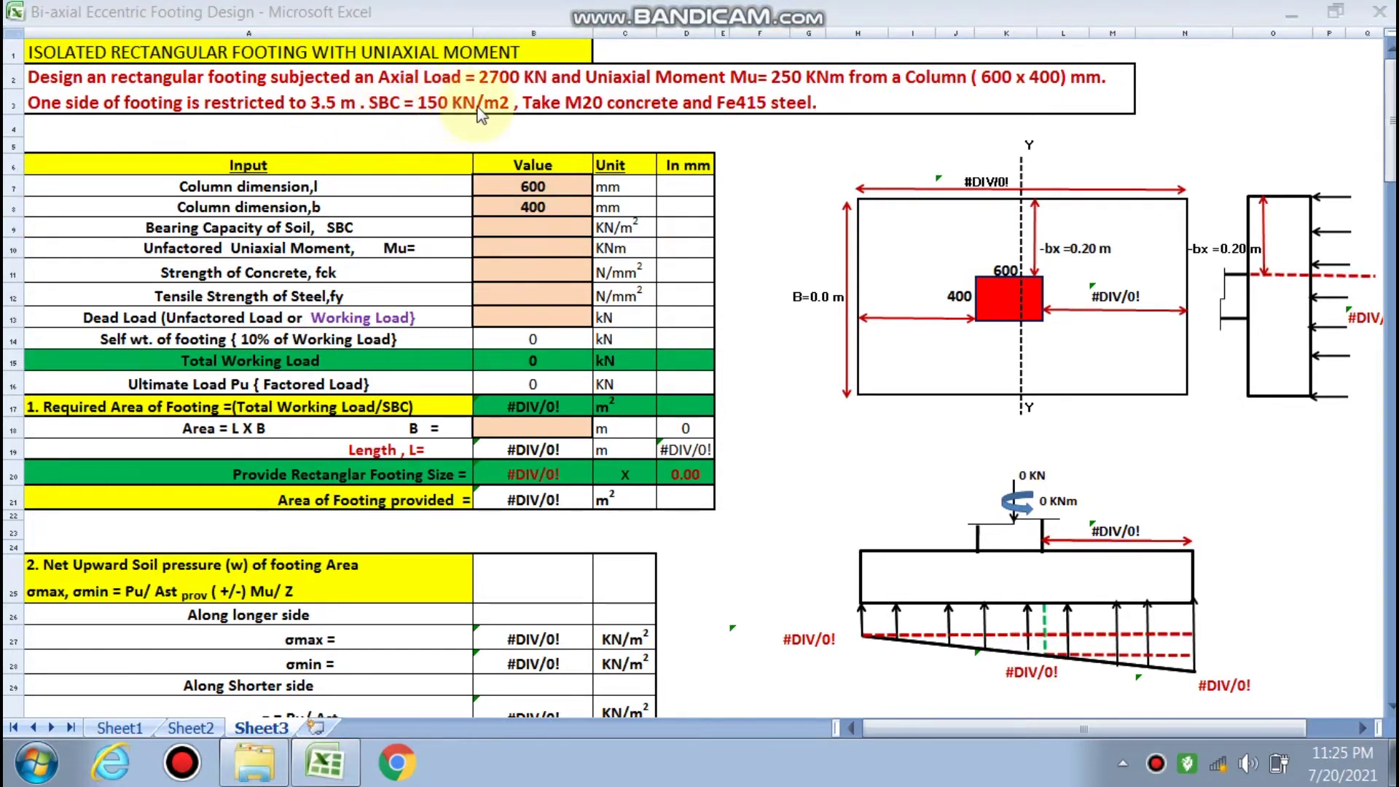
Set the soil bearing capacity to 150 kN/m² and the unfactored uniaxial moment Mu to 250 kNm
click(523, 220)
click(528, 221)
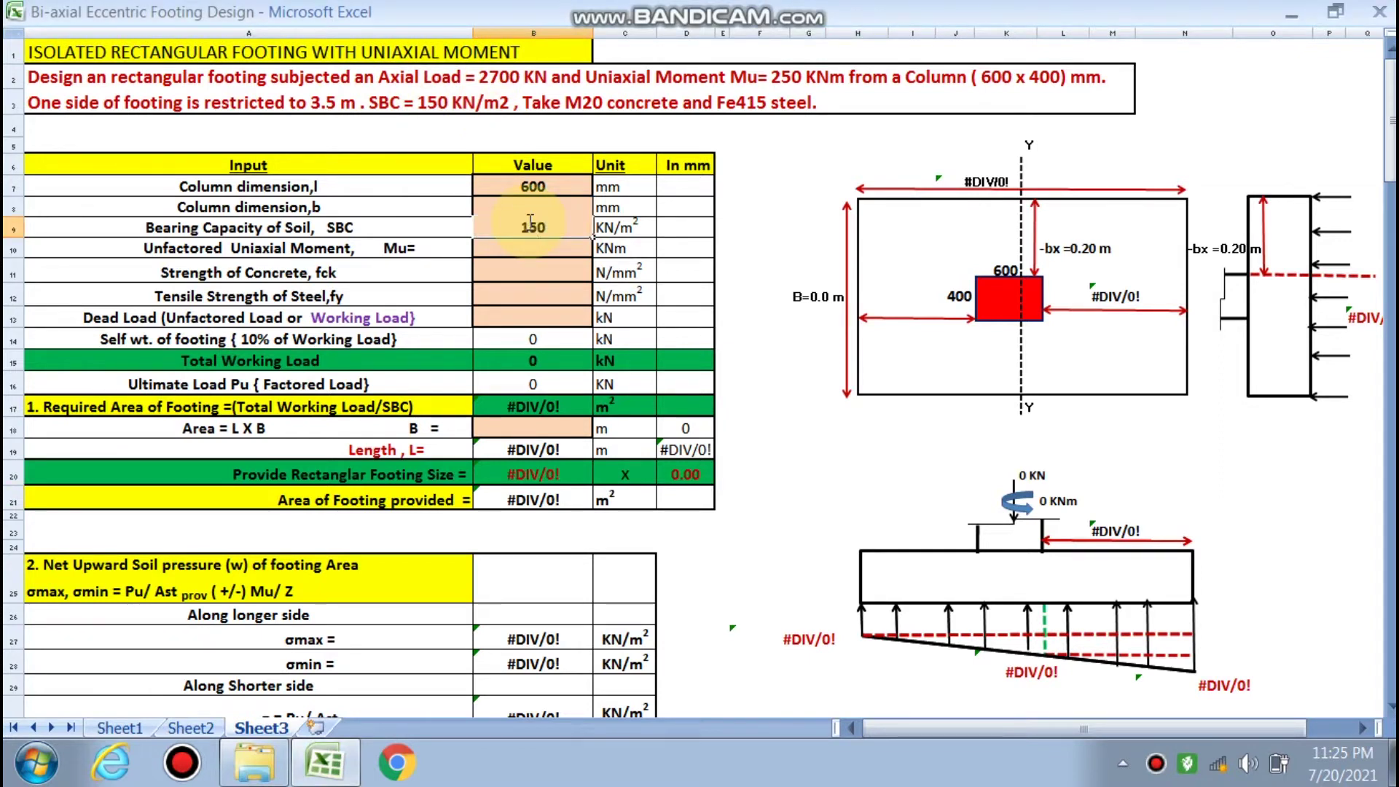
click(534, 245)
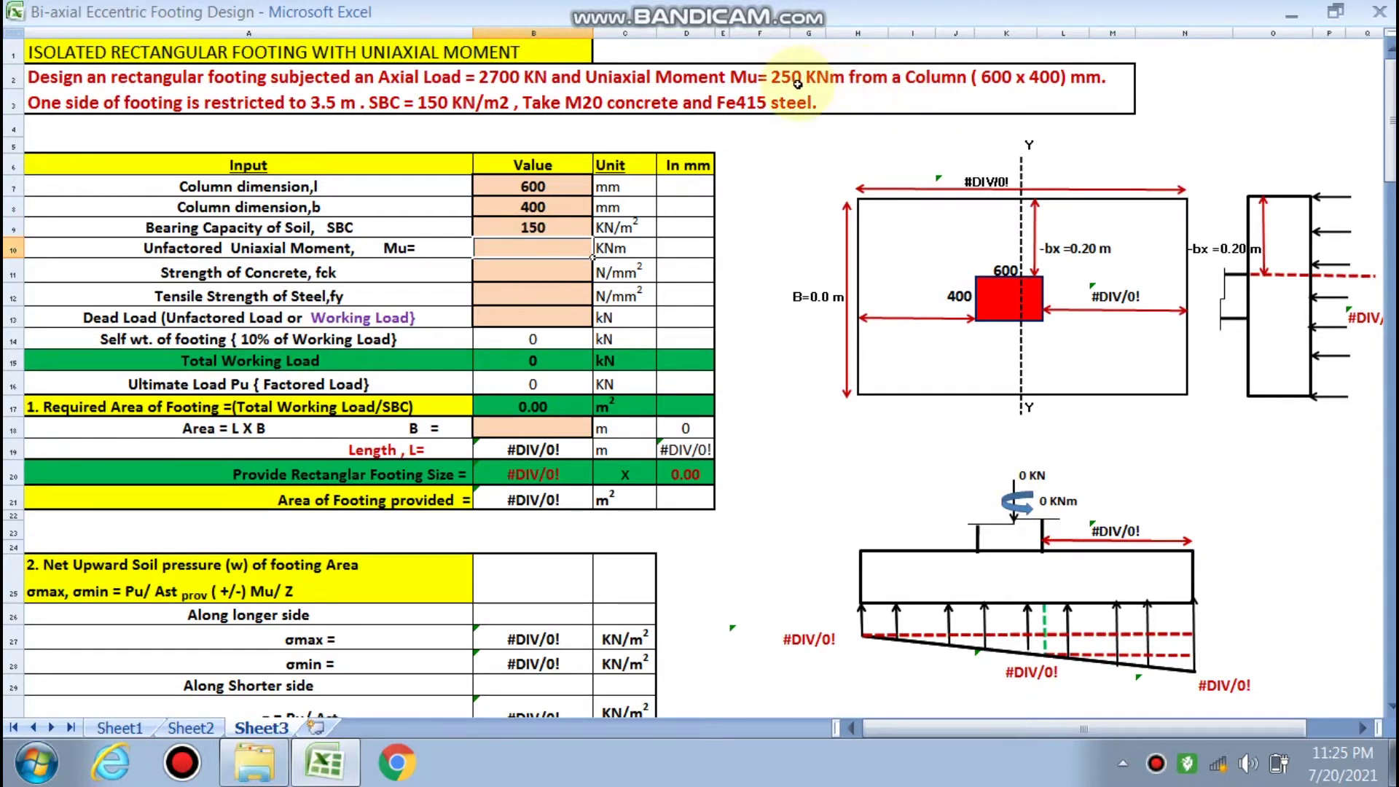
text(2)
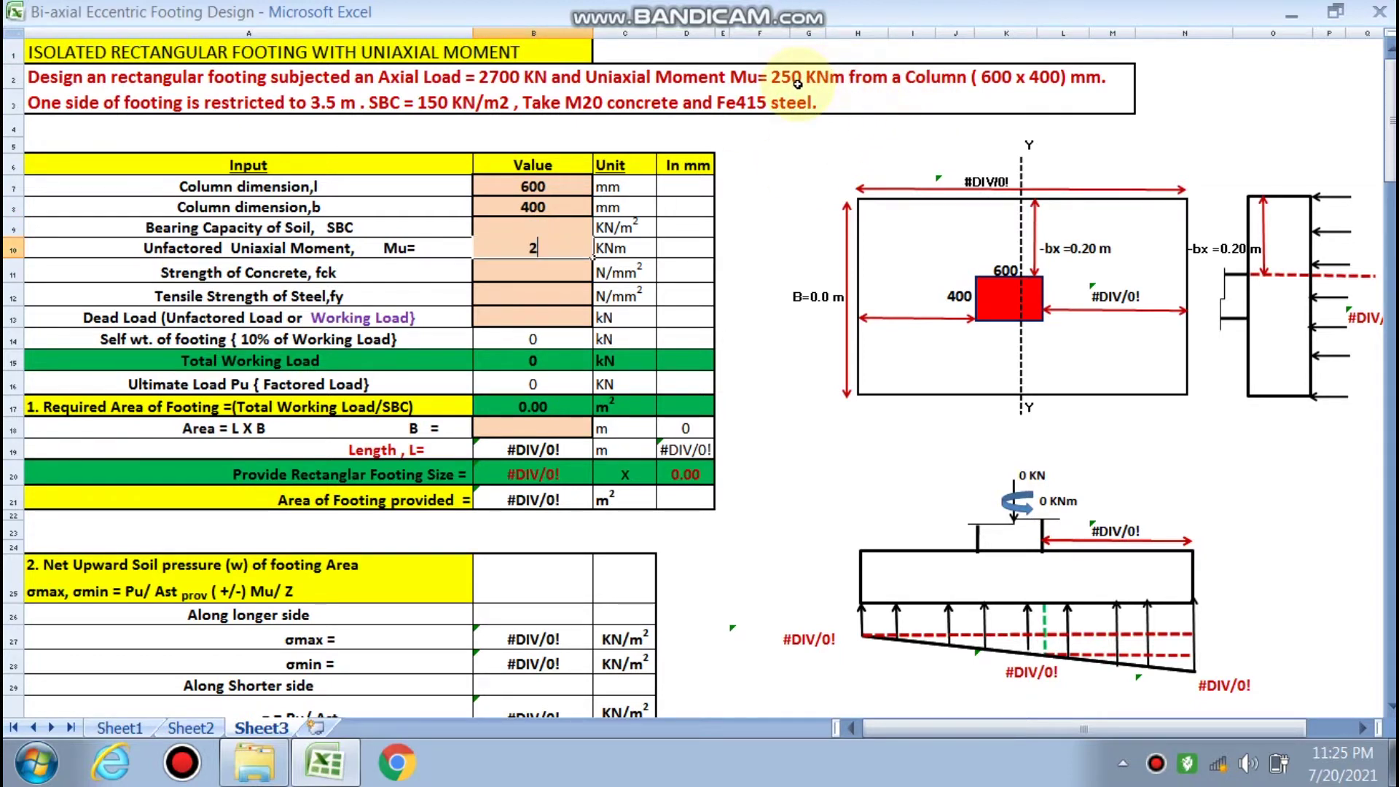
text(50)
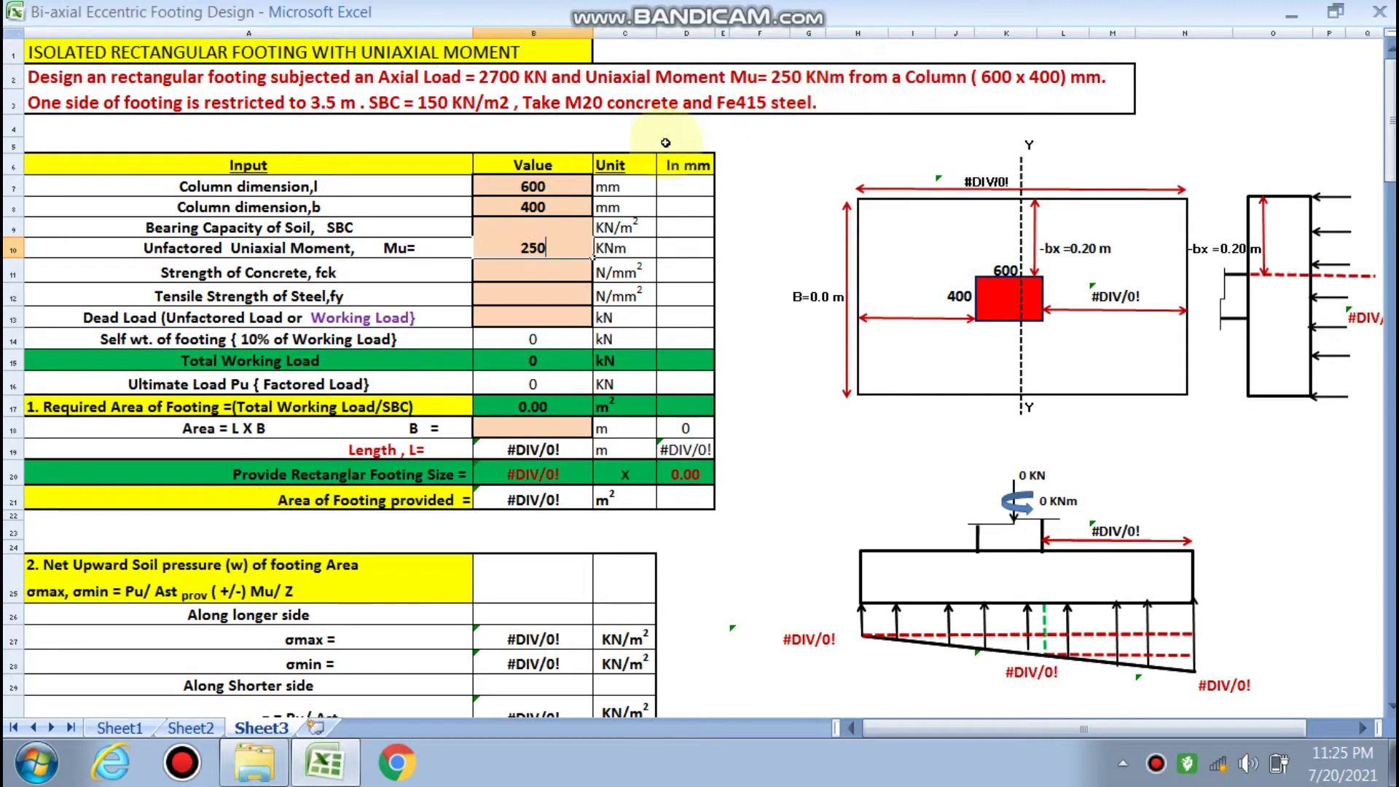
Choose a concrete strength fck of 20 N/mm² and a steel tensile strength fy of 415 N/mm²
click(537, 272)
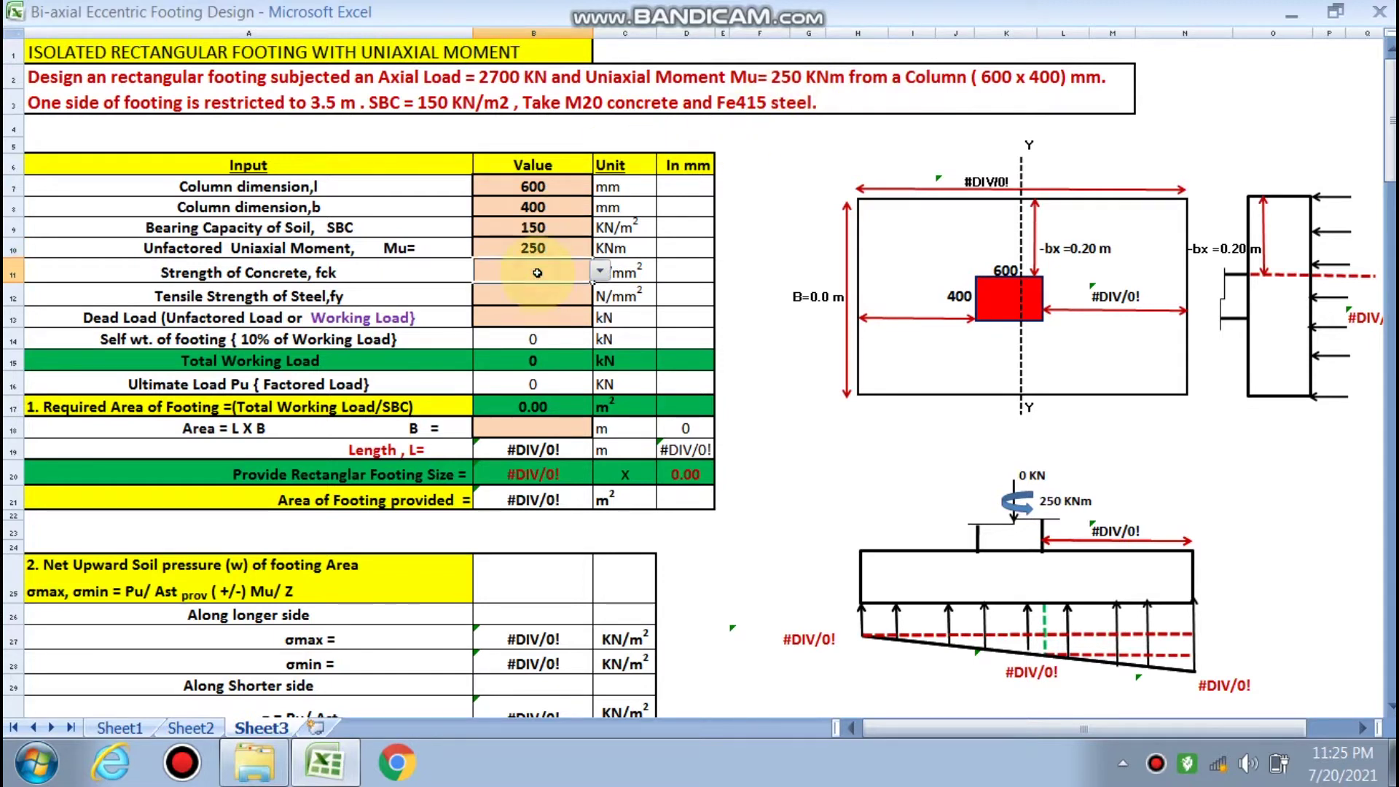
click(598, 271)
click(503, 293)
click(533, 289)
click(599, 293)
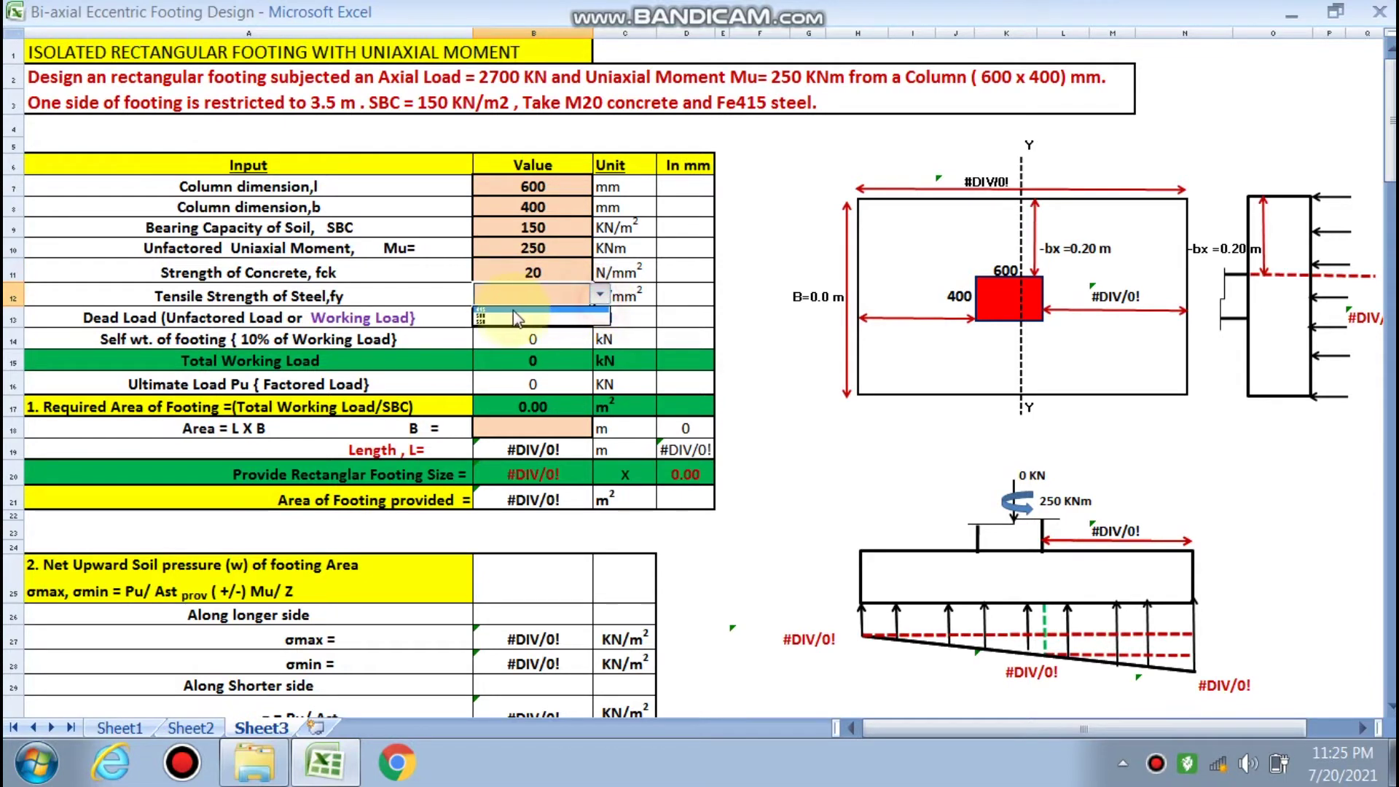
click(505, 318)
Enter an unfactored dead load of 2700 kN and a footing width B of 3.5 m
click(532, 318)
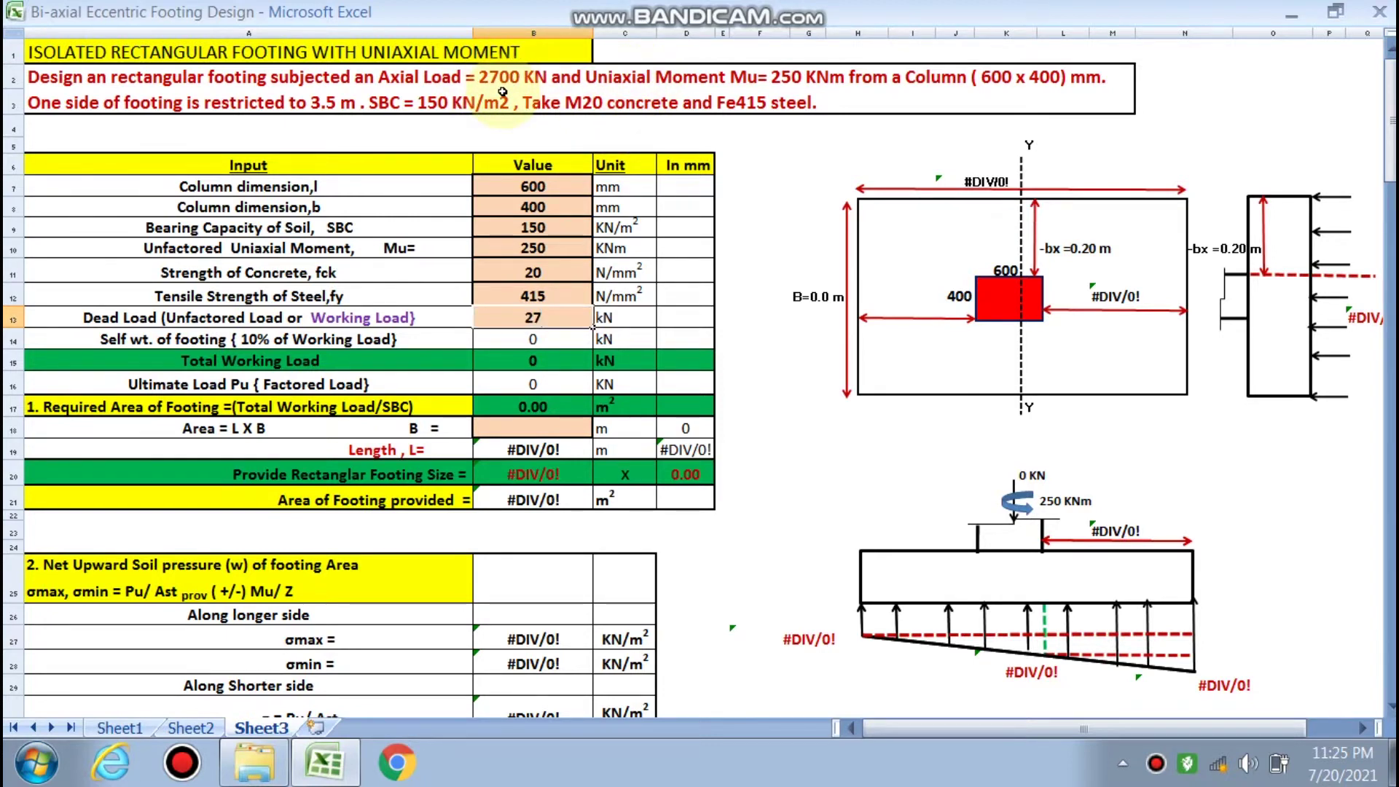
click(573, 381)
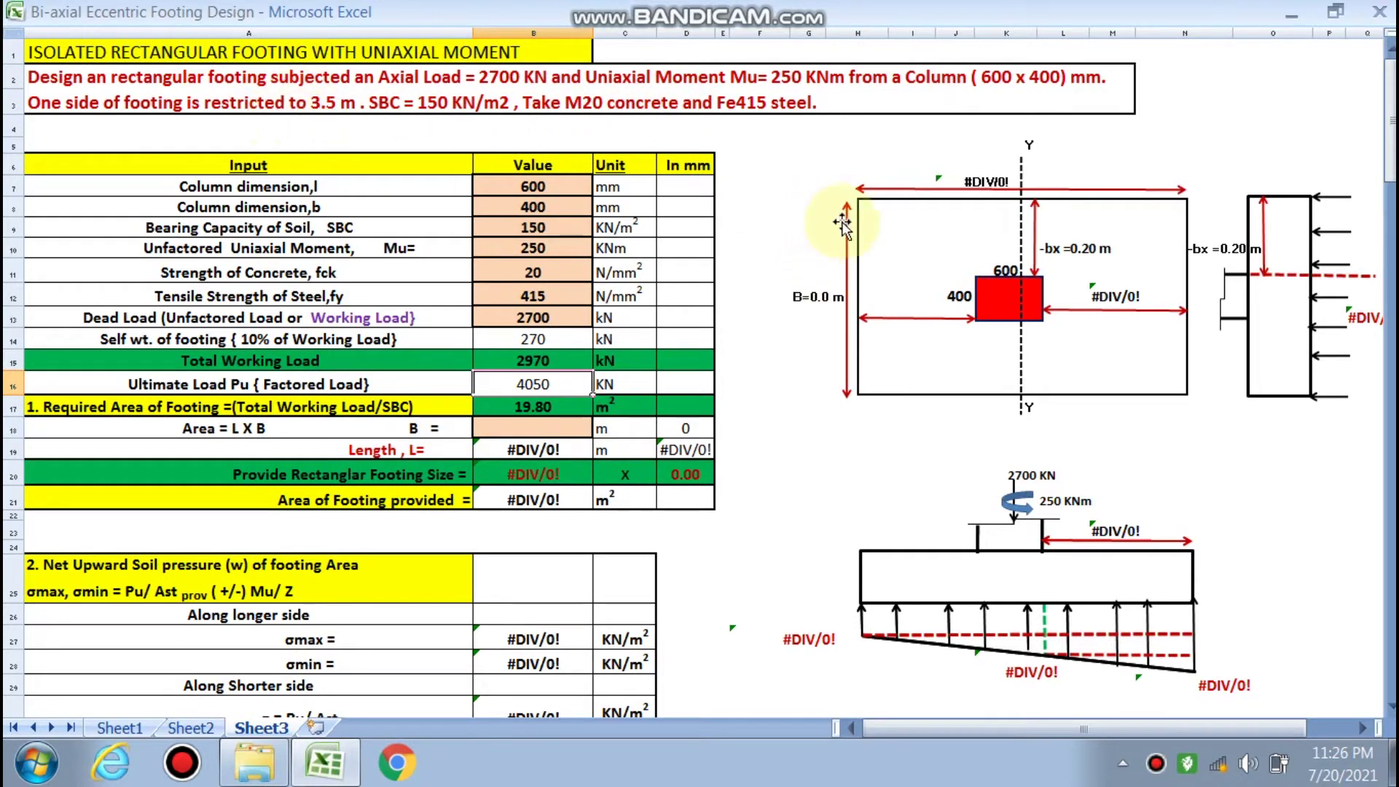
click(559, 425)
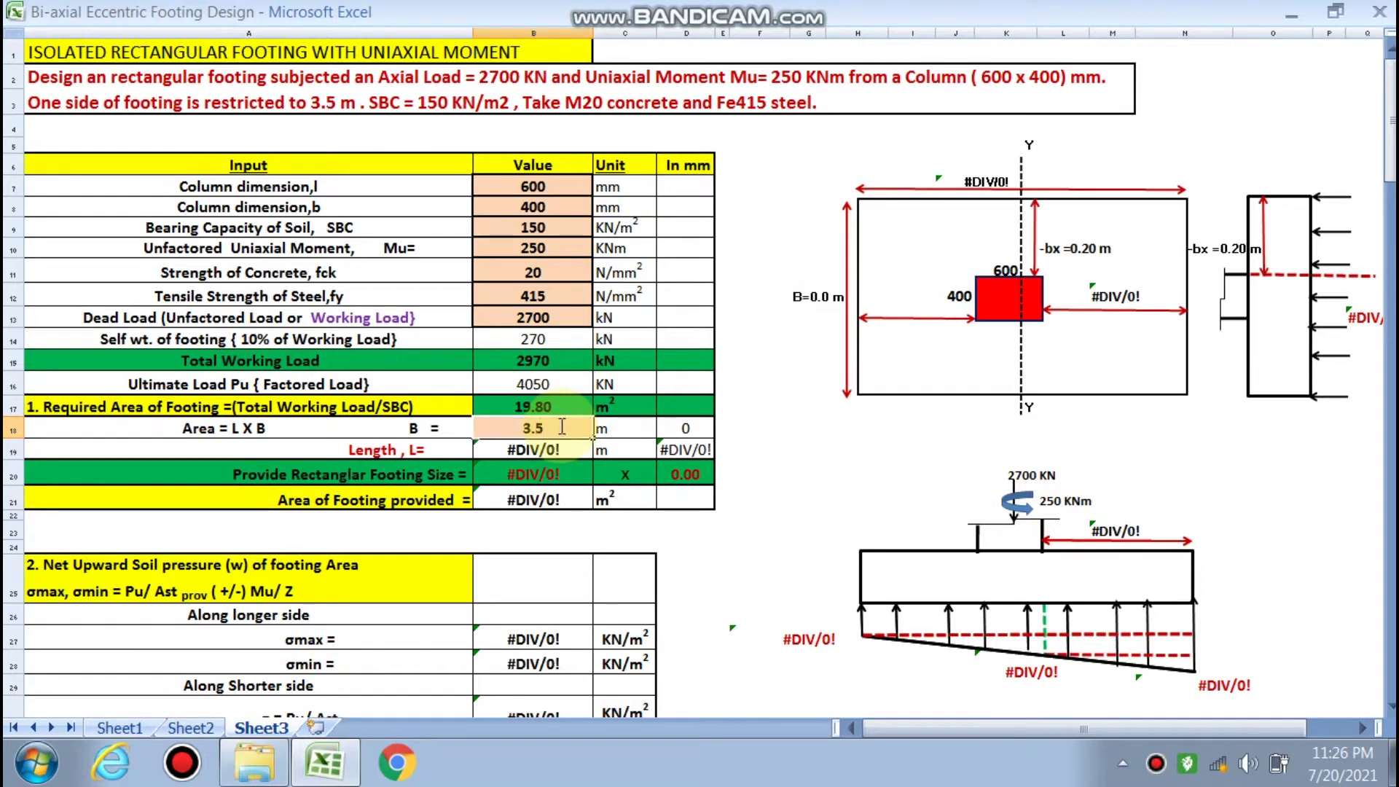
click(758, 497)
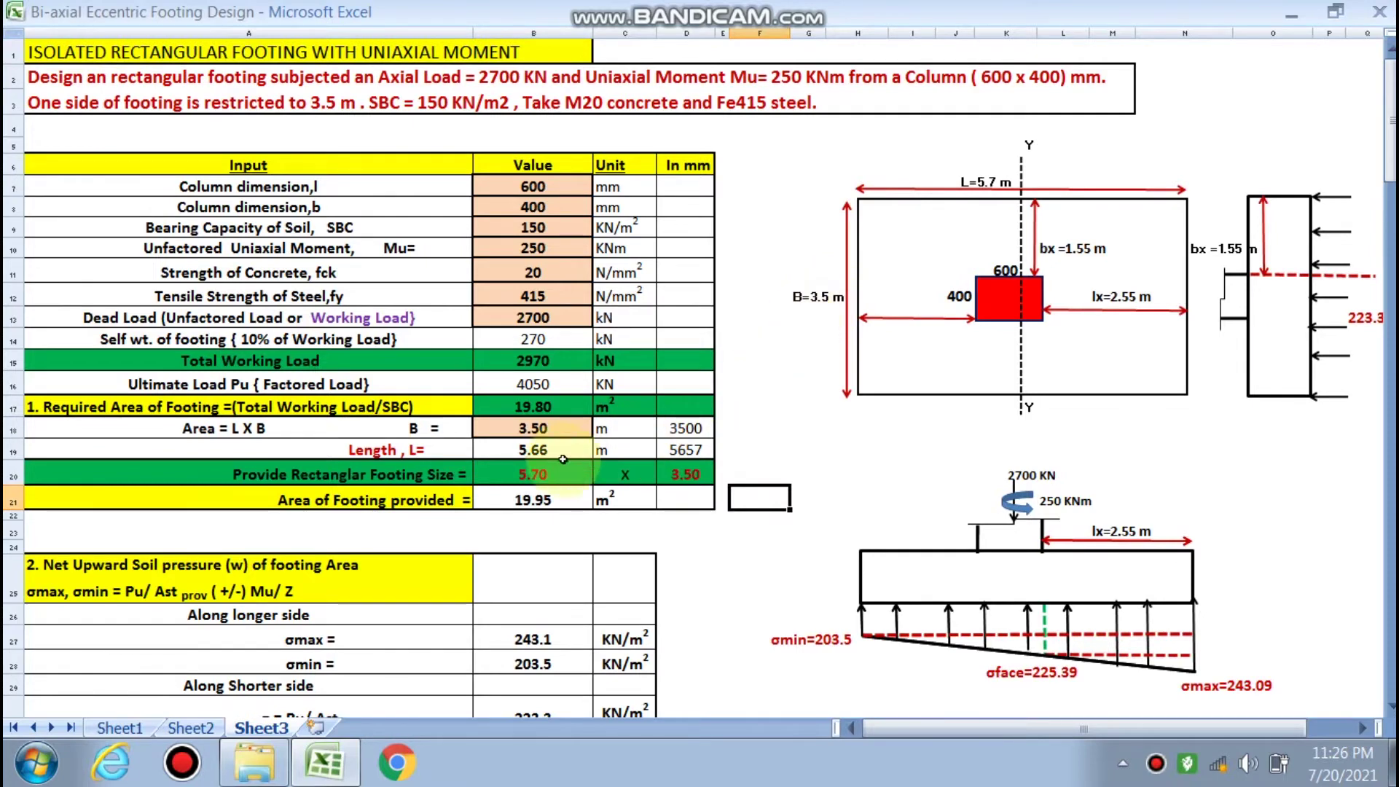
Examine the footing size calculation and the net upward soil pressure section against the footing plan and pressure diagram
scroll(539, 455, down, 1)
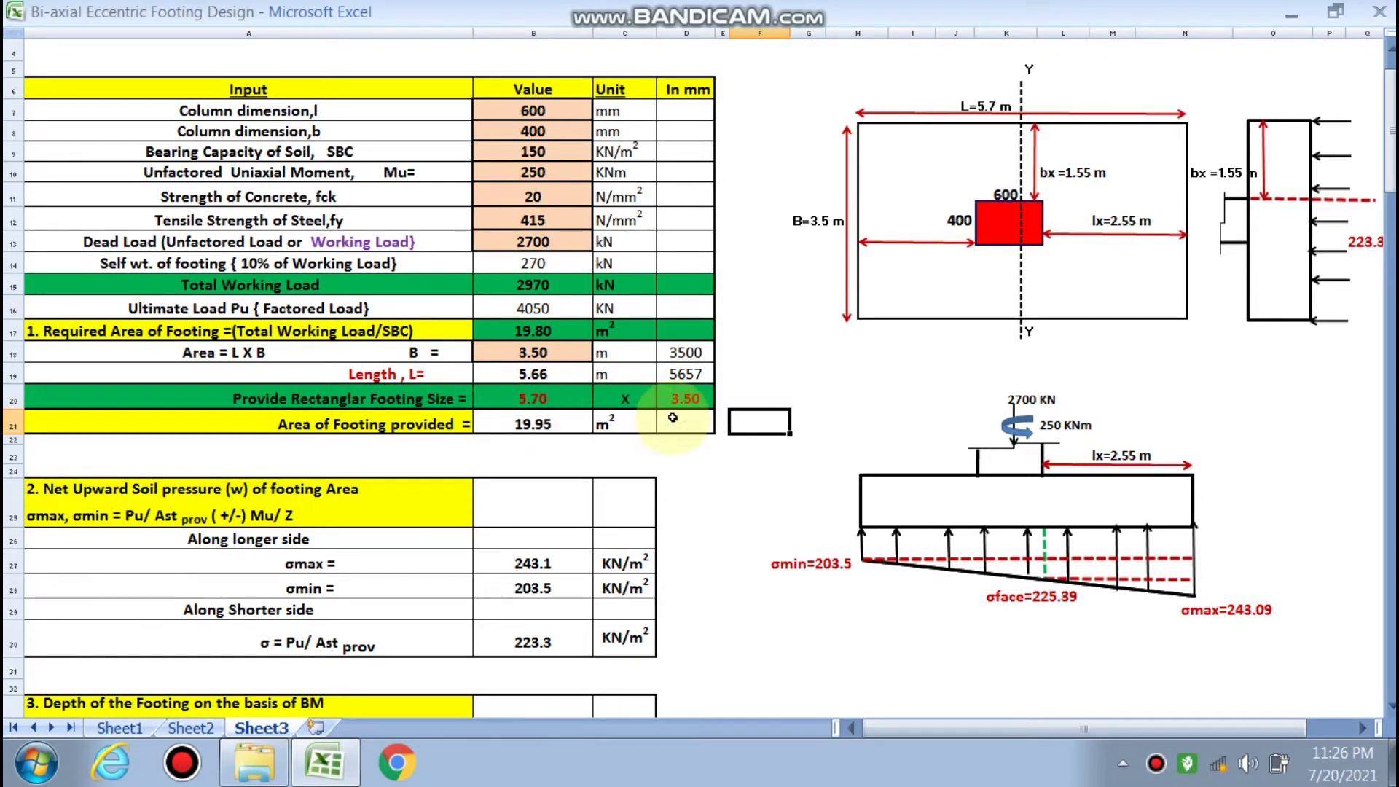
scroll(1067, 168, up, 1)
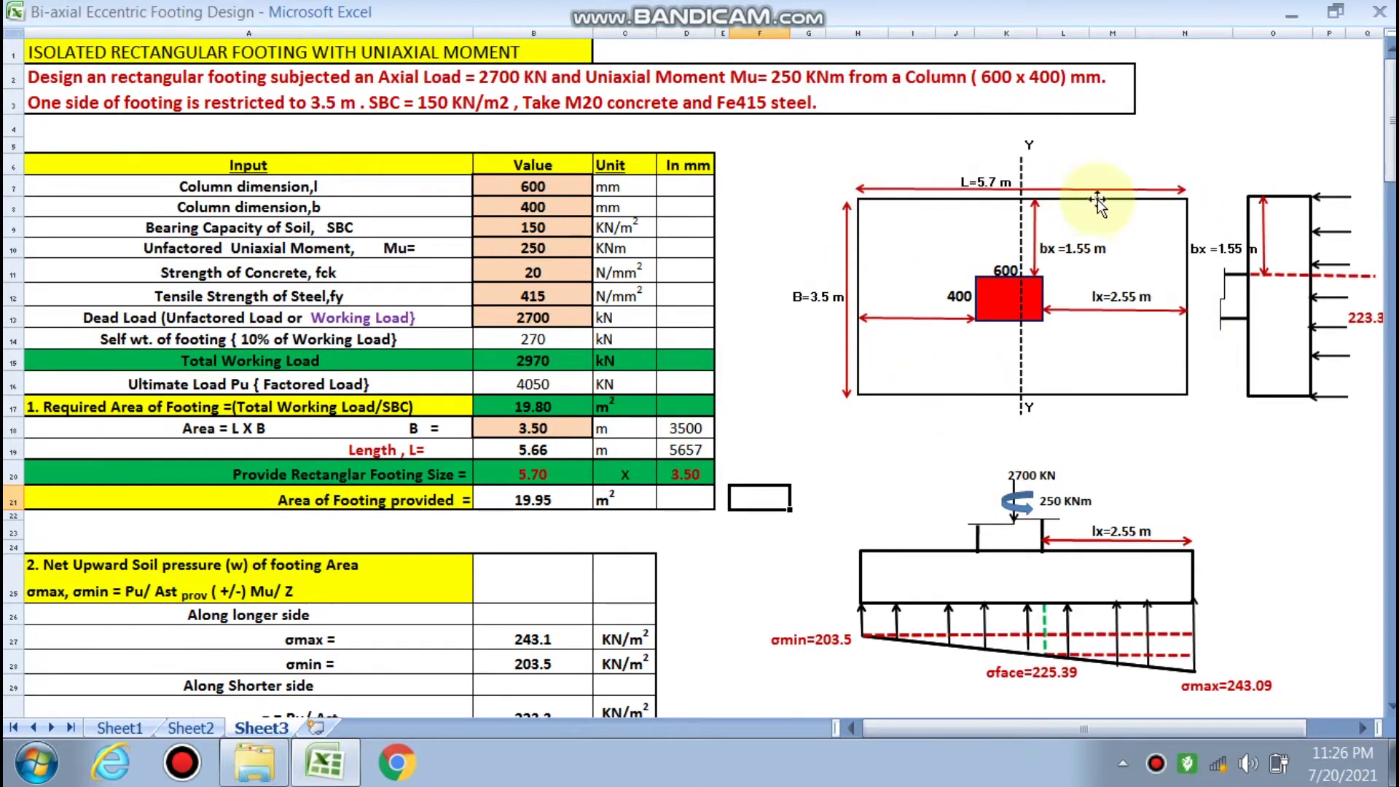
scroll(840, 408, down, 4)
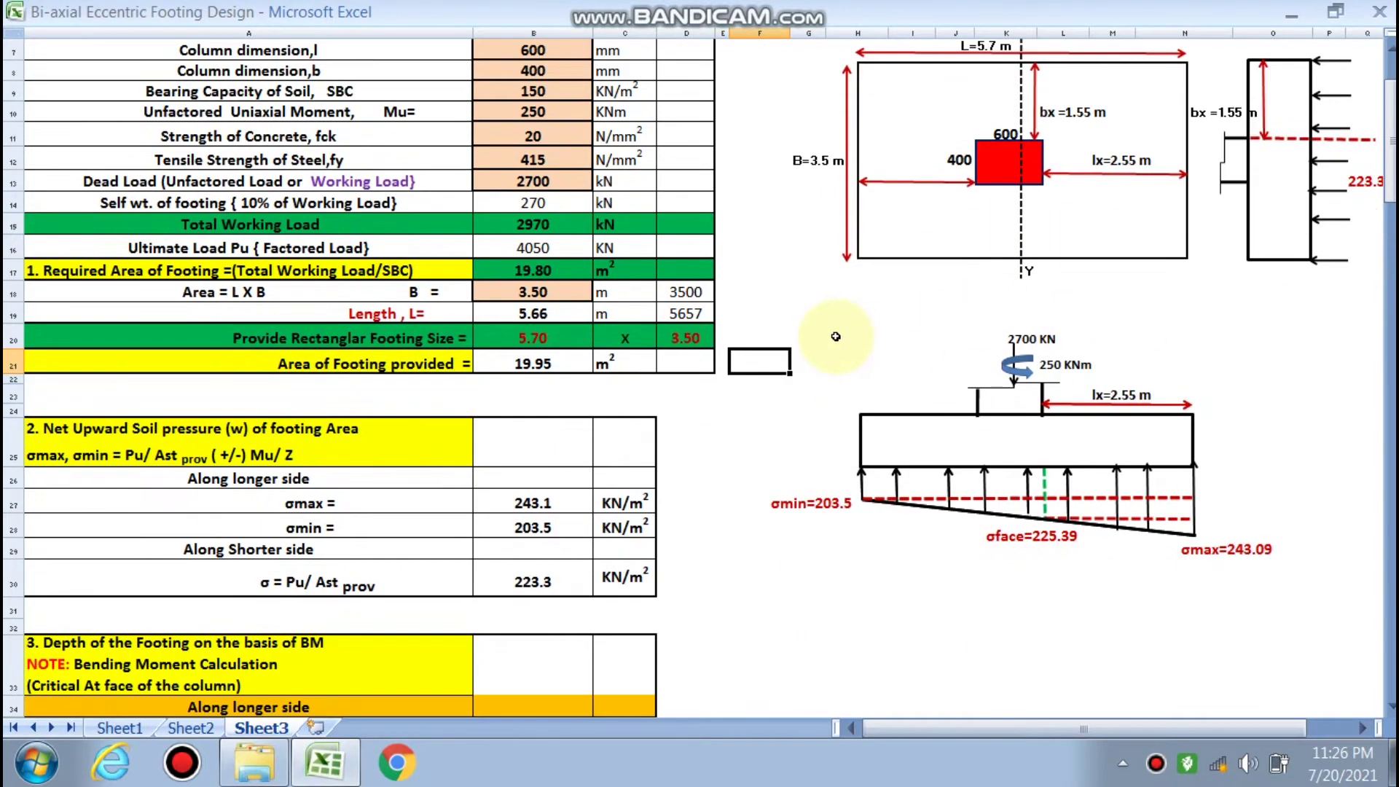
scroll(835, 336, up, 1)
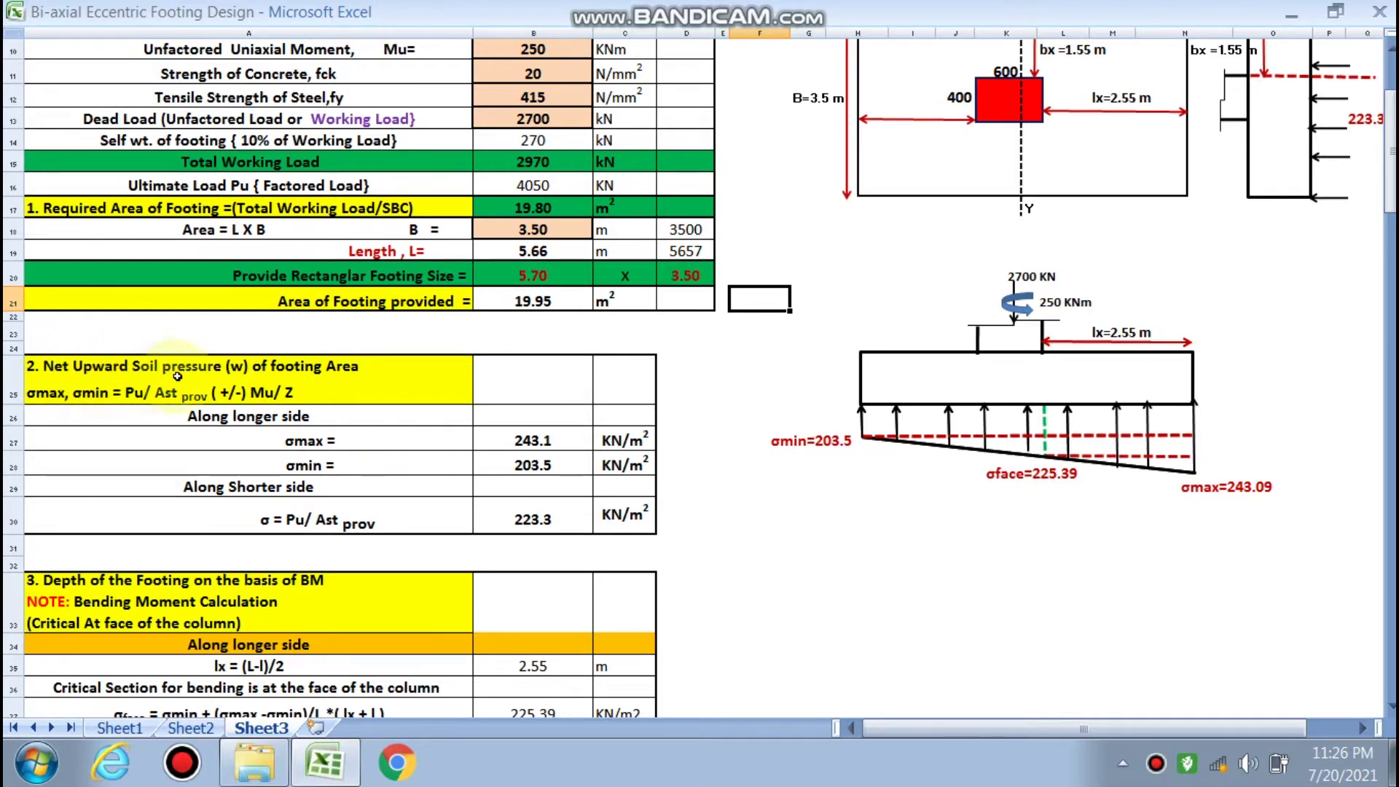
scroll(1100, 465, up, 3)
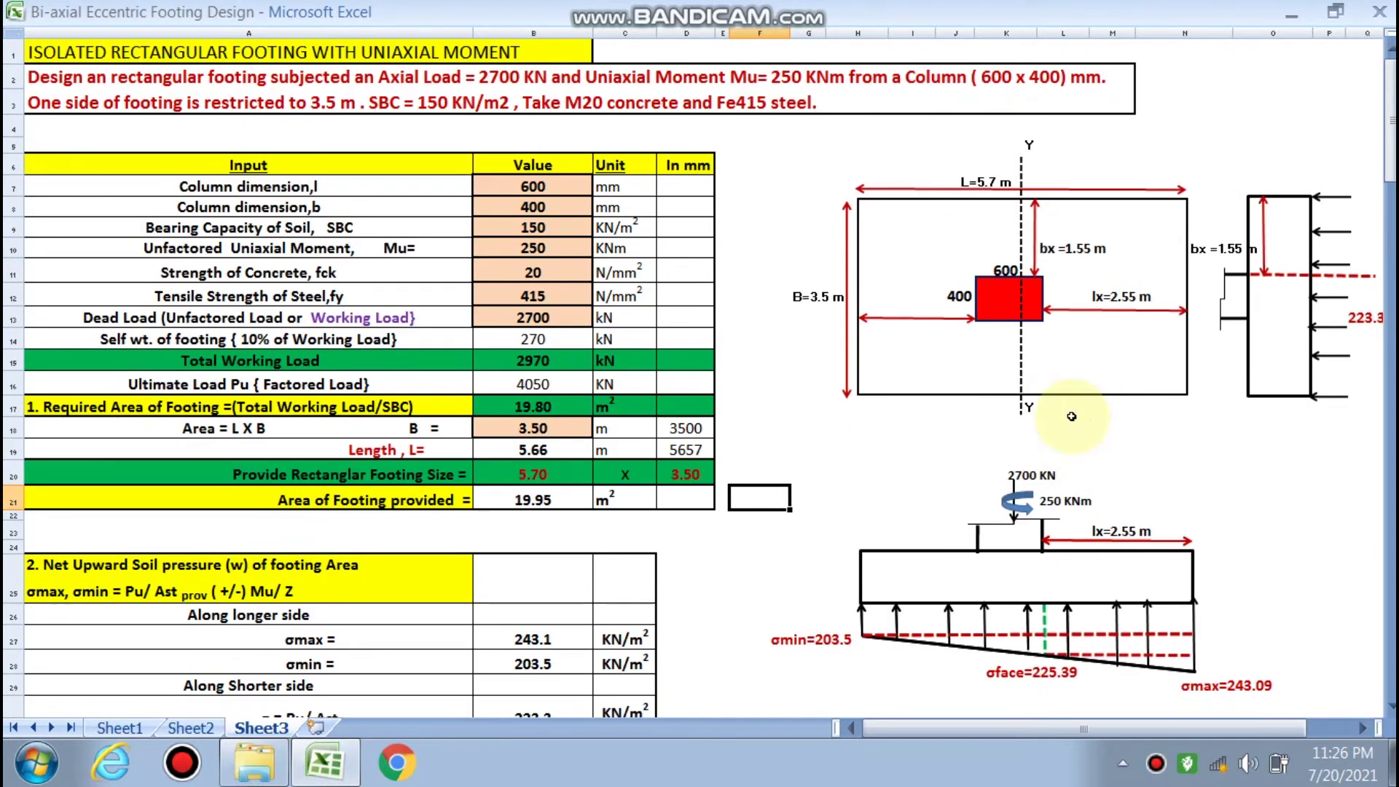
scroll(1078, 530, down, 3)
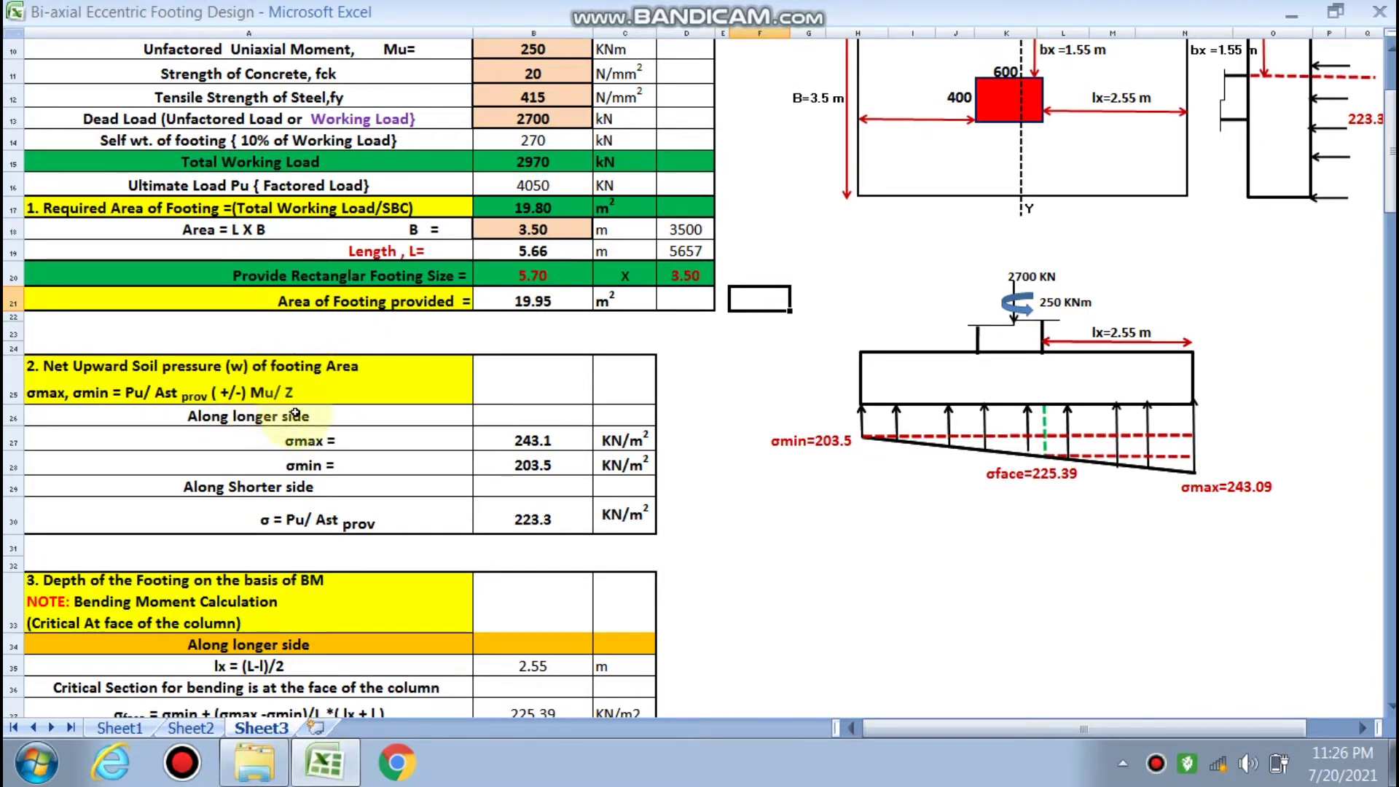
scroll(306, 437, up, 3)
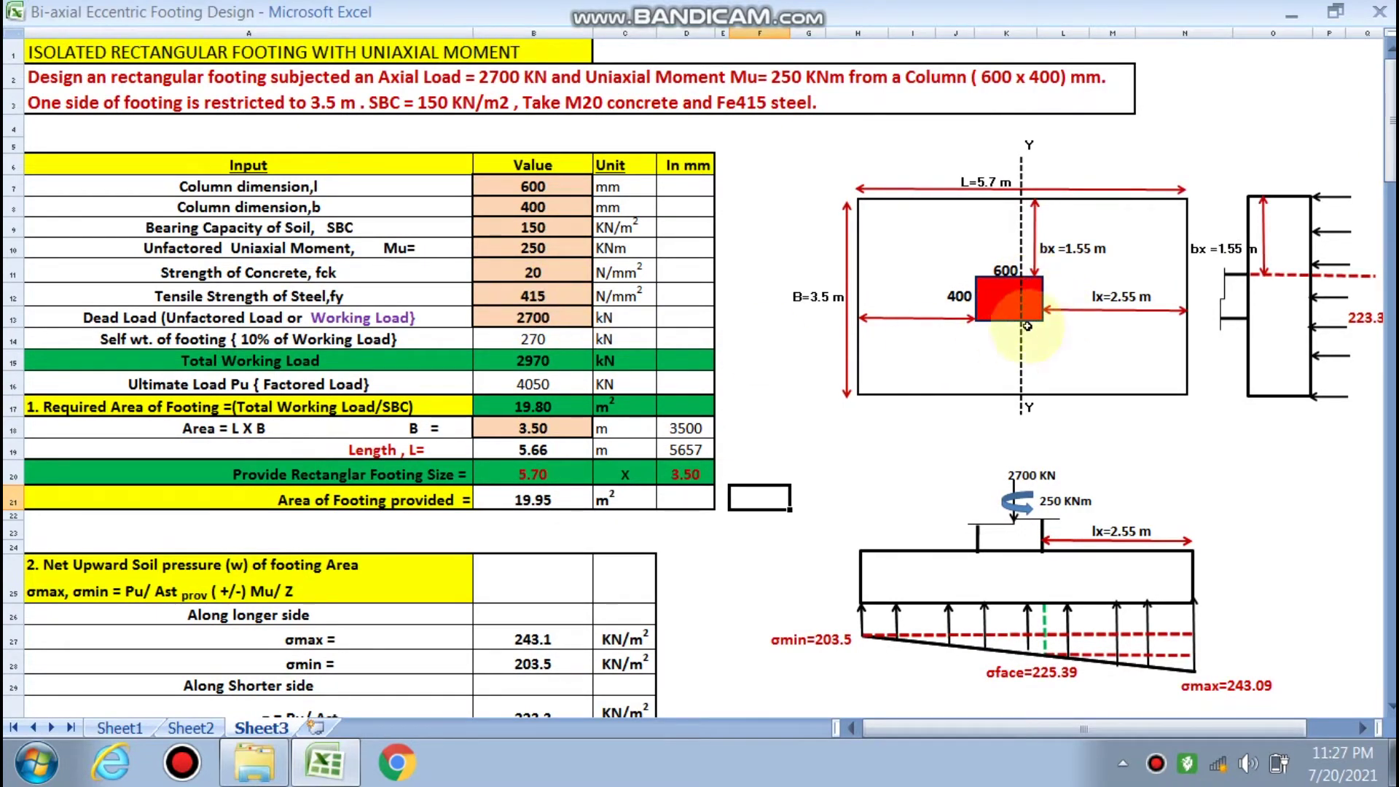
scroll(429, 357, down, 2)
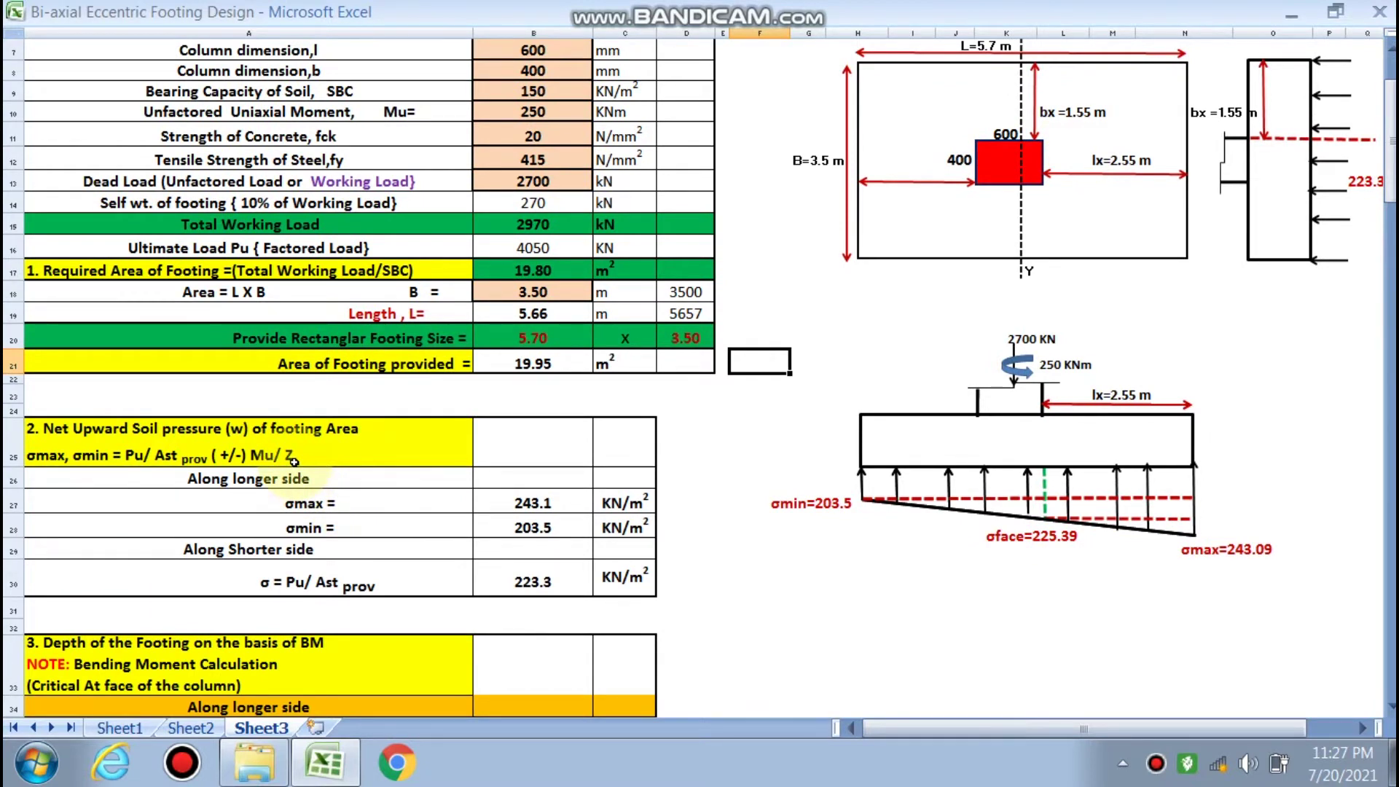
Inspect the formula behind σmax along the longer side and compare the shorter-side pressure with the footing plan
double_click(528, 504)
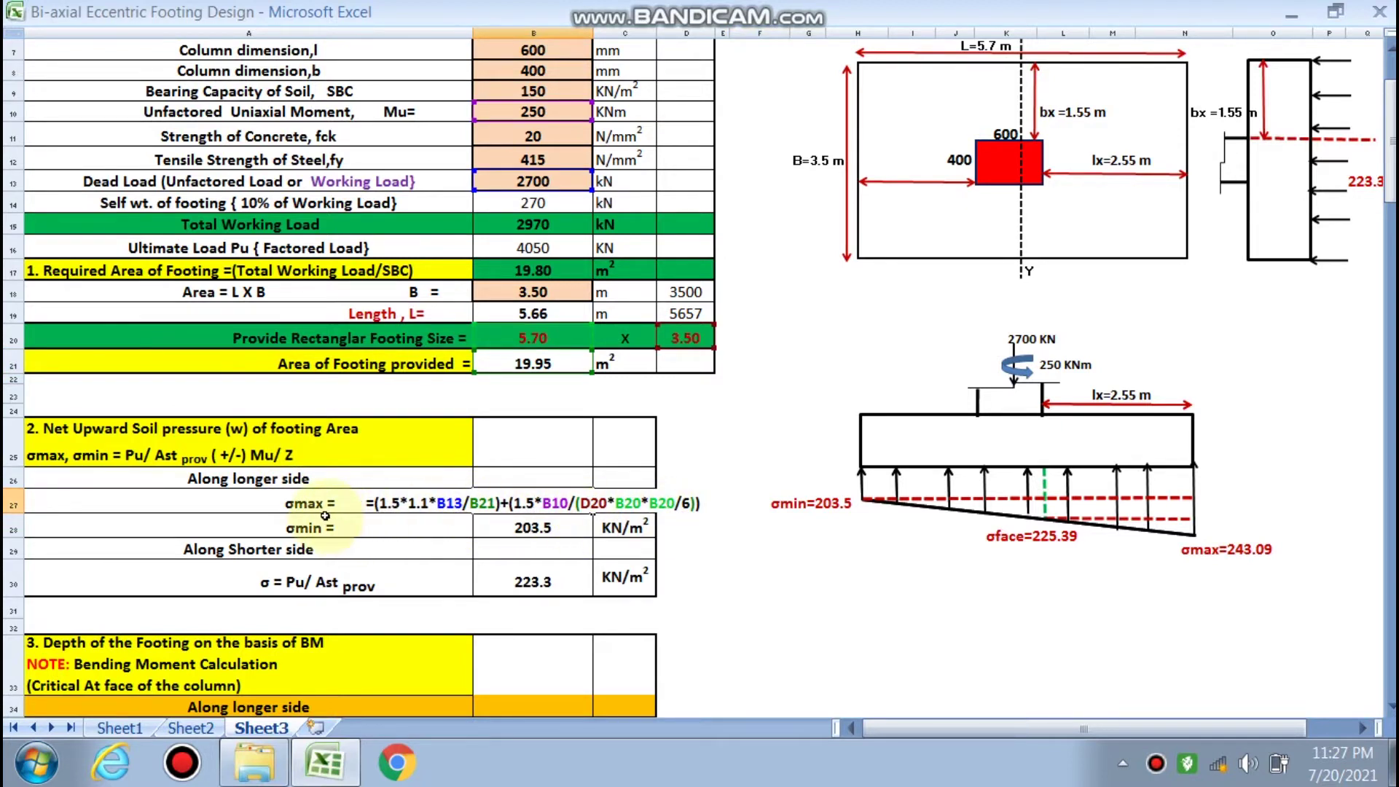
key(Escape)
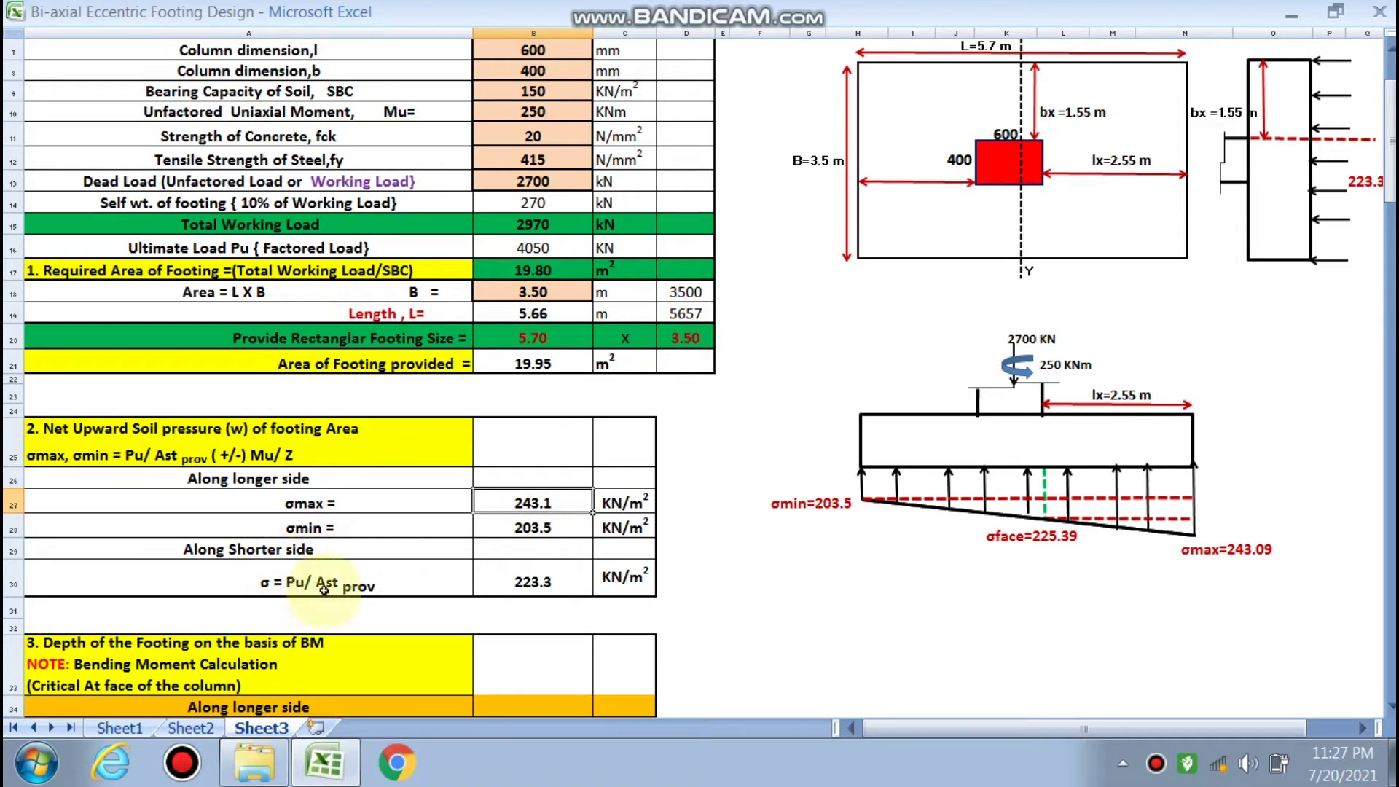
scroll(1094, 530, up, 2)
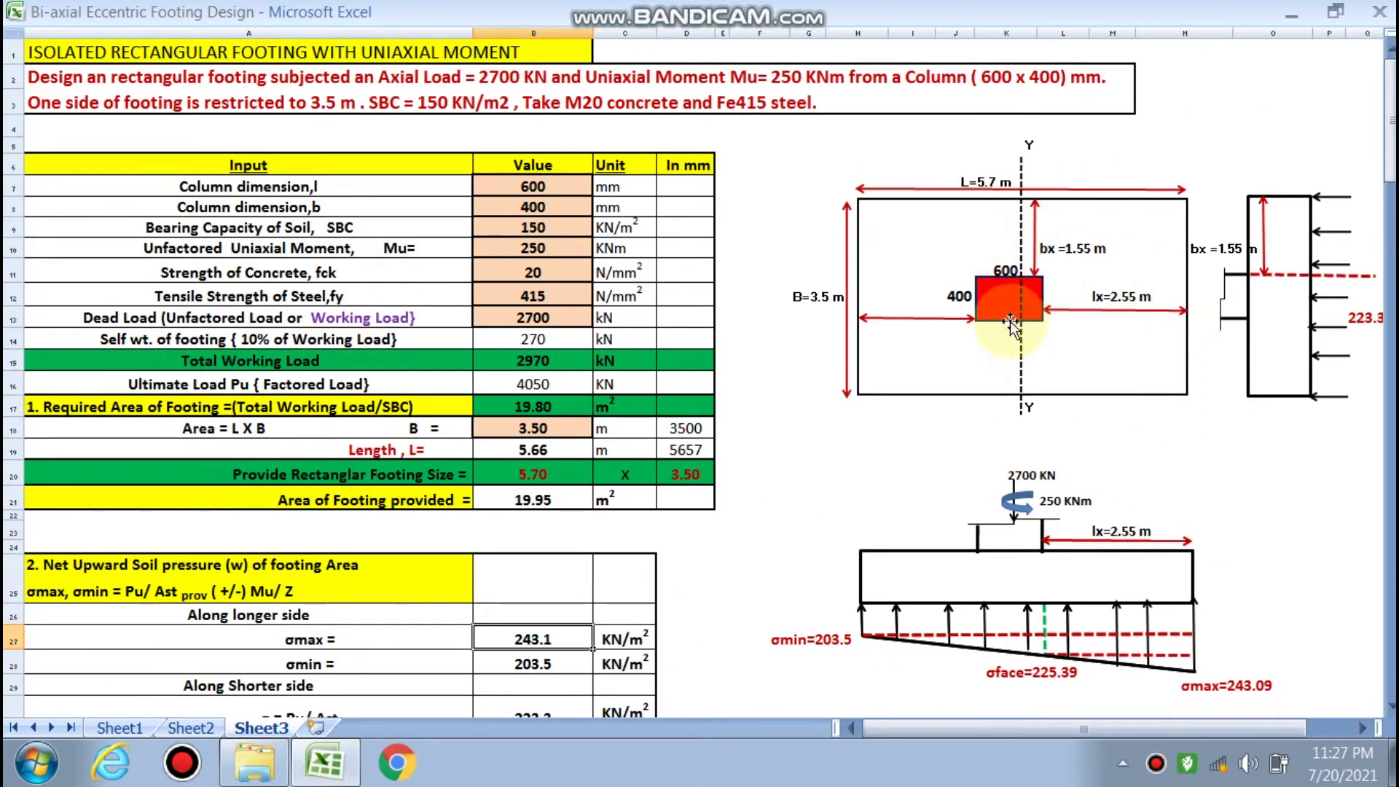
scroll(1013, 313, down, 3)
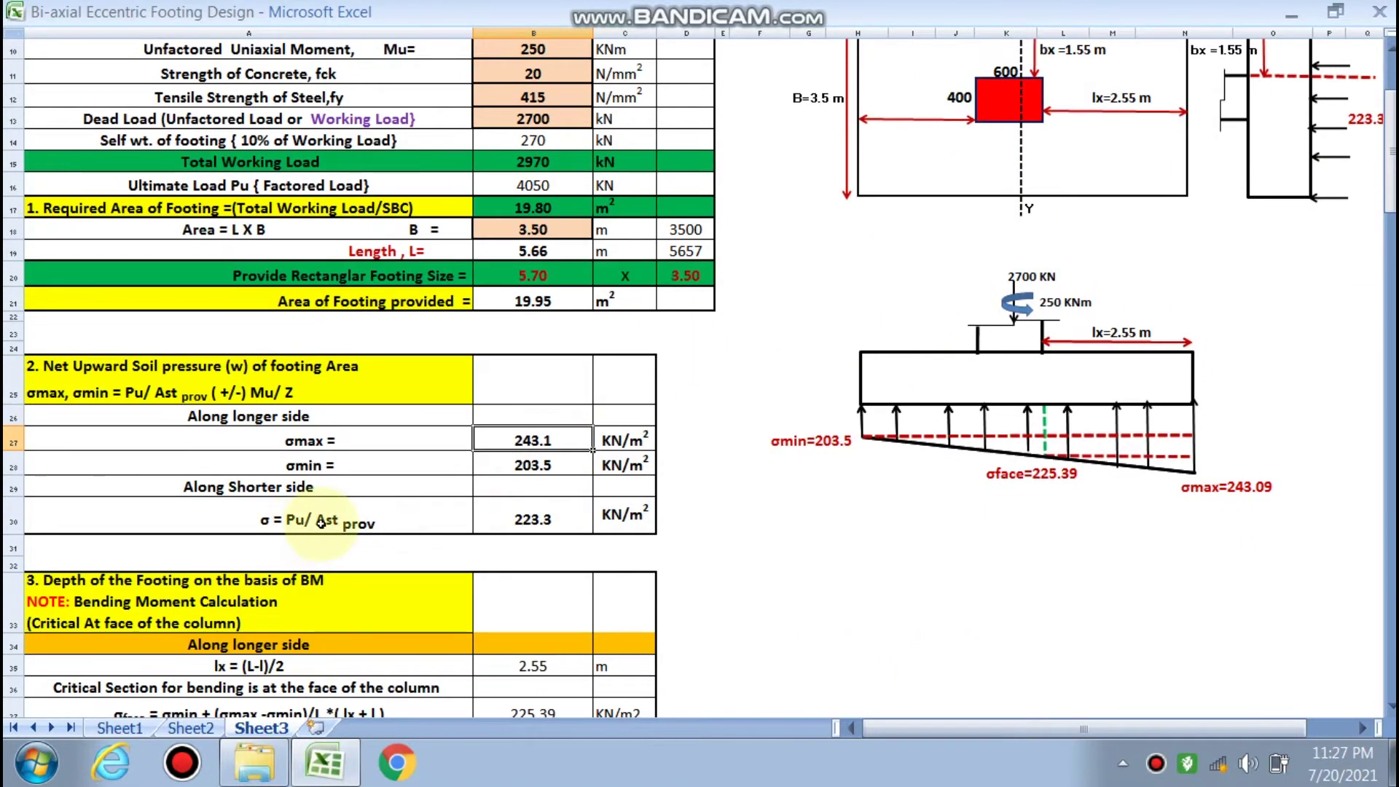
Set the unfactored dead load to 2500 kN to test how the footing size and pressures respond
scroll(386, 536, up, 2)
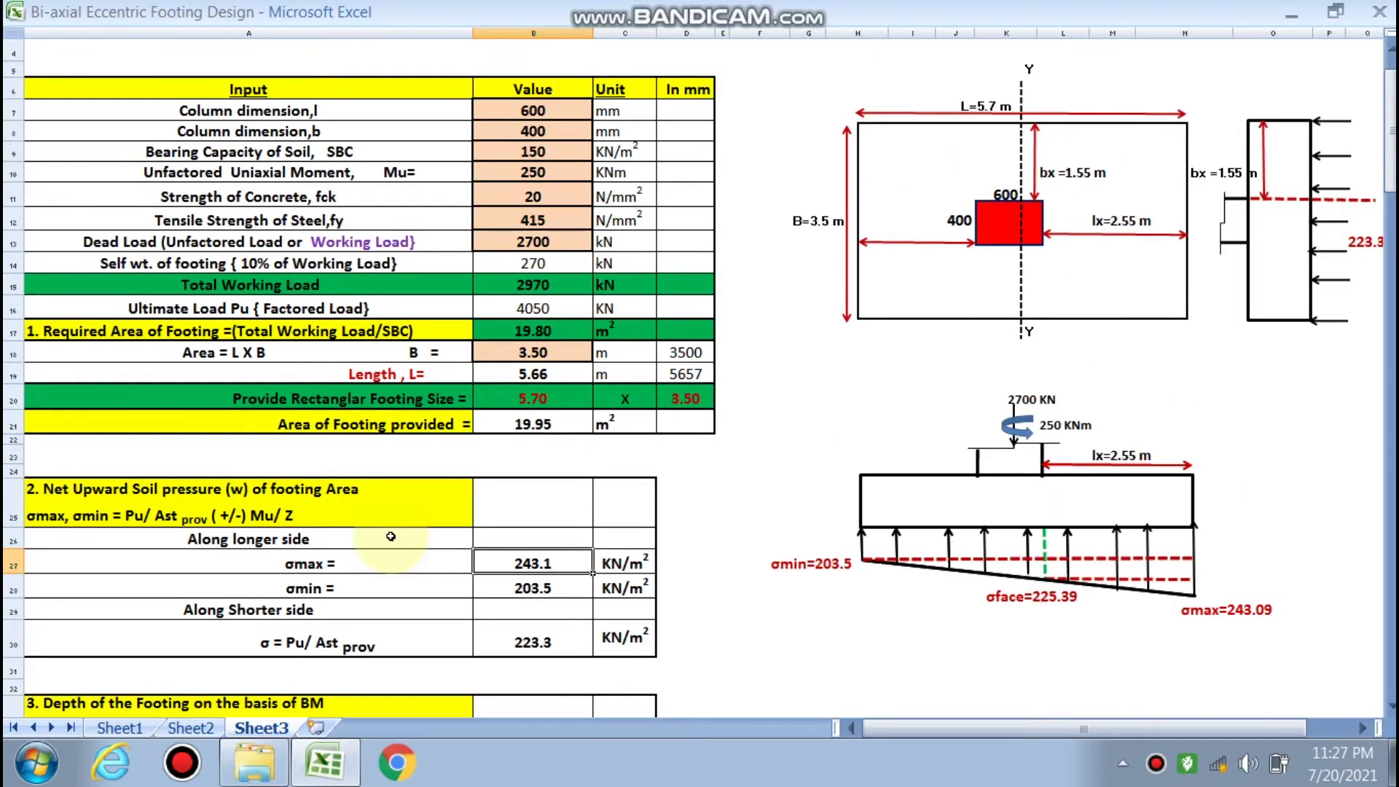
click(542, 241)
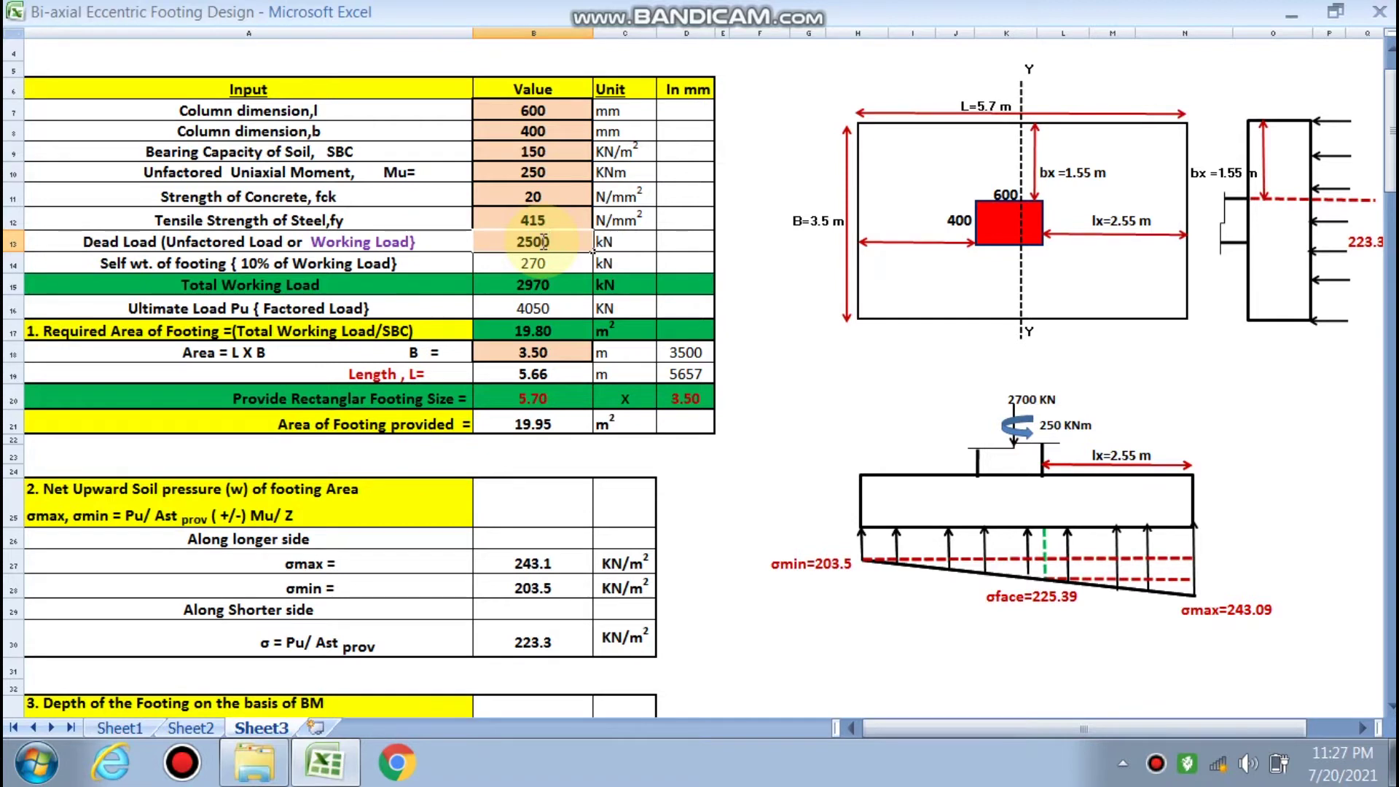
click(721, 503)
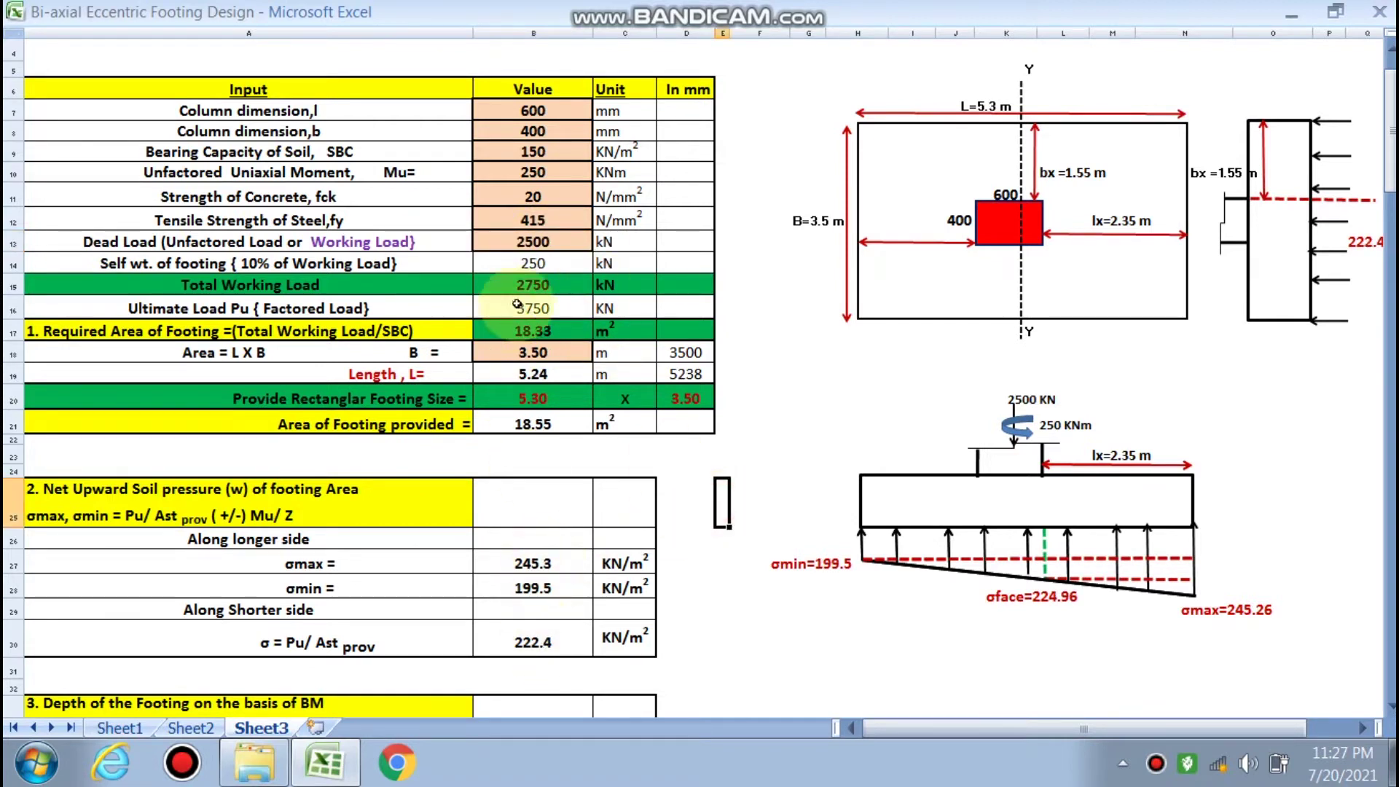
Try an unfactored dead load of 3000 kN in the input table
click(556, 241)
text(3)
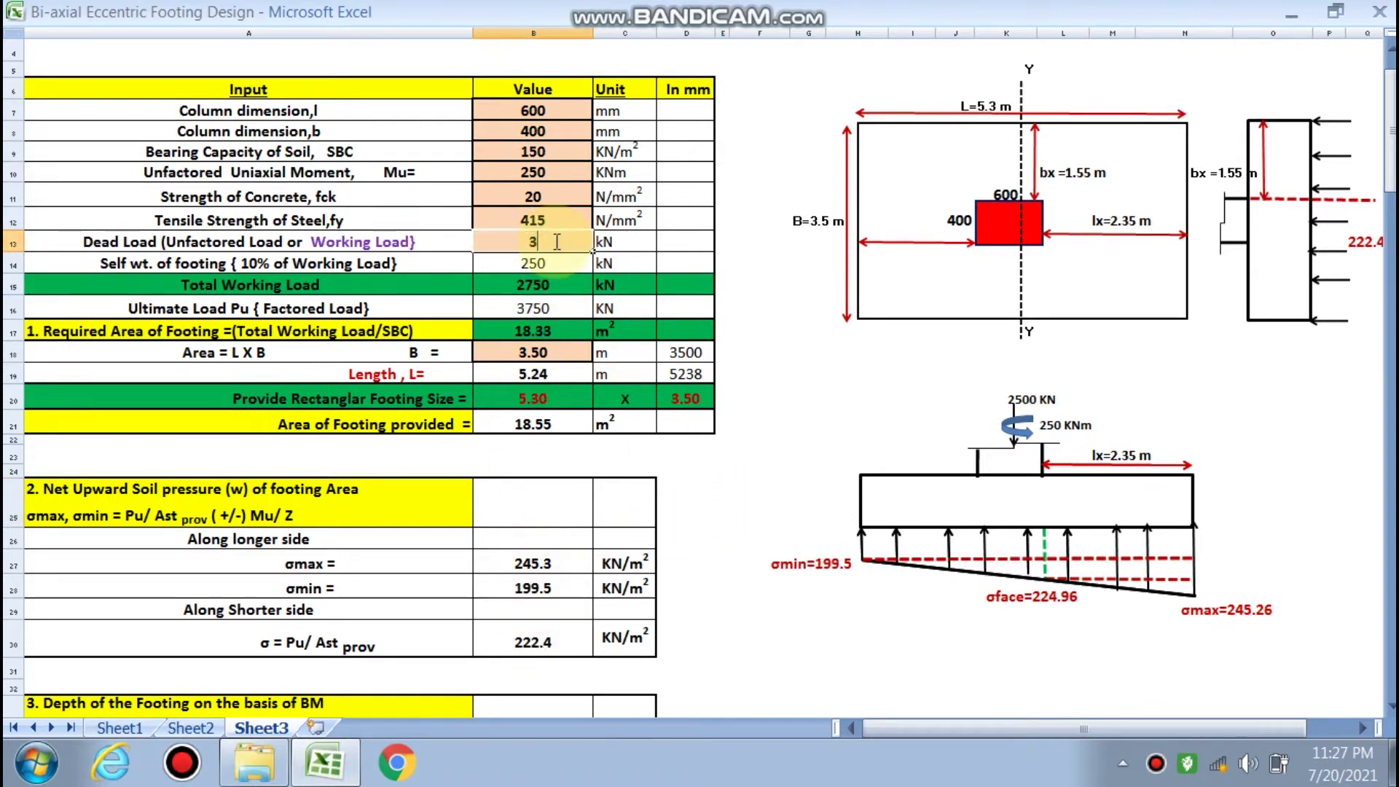
text(000)
click(739, 492)
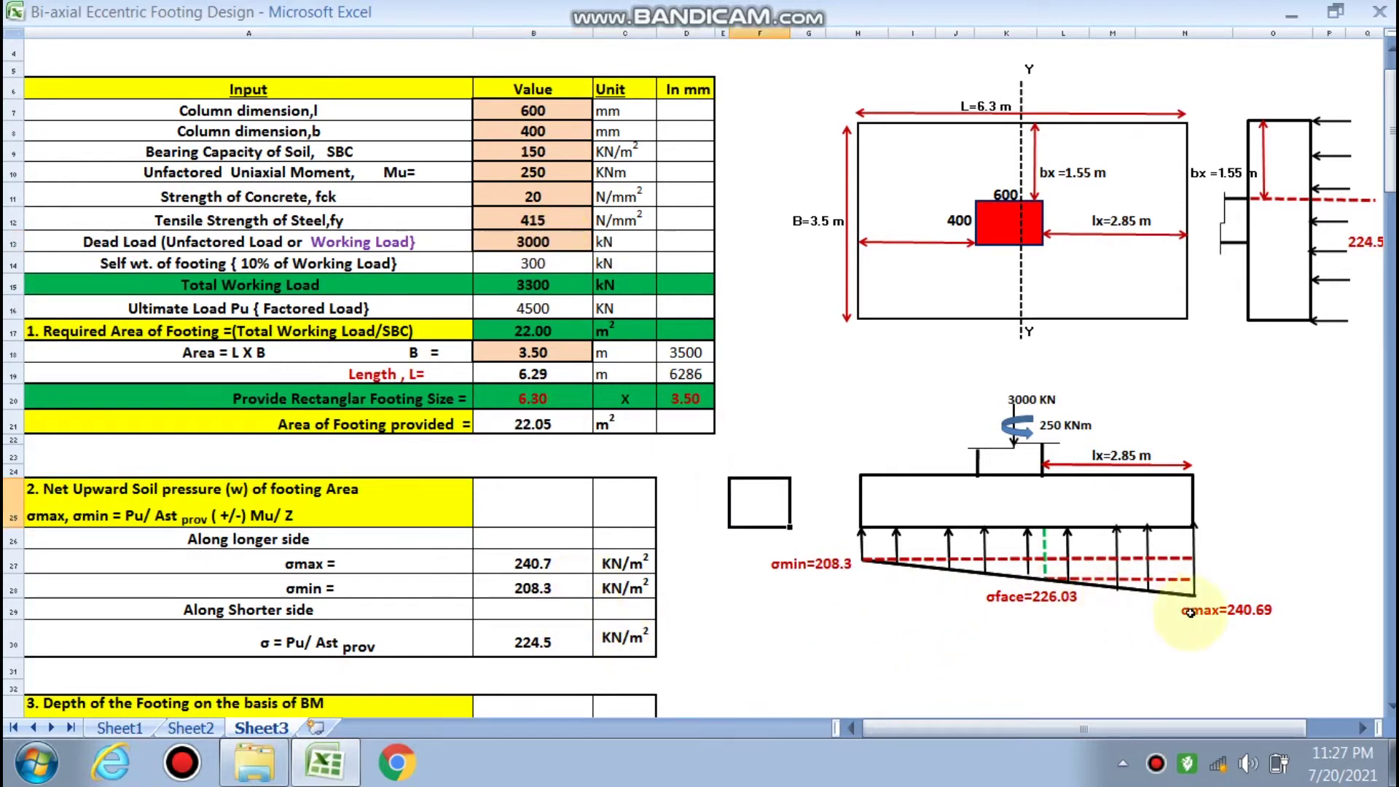
Set the unfactored dead load back to 2700 kN
click(547, 244)
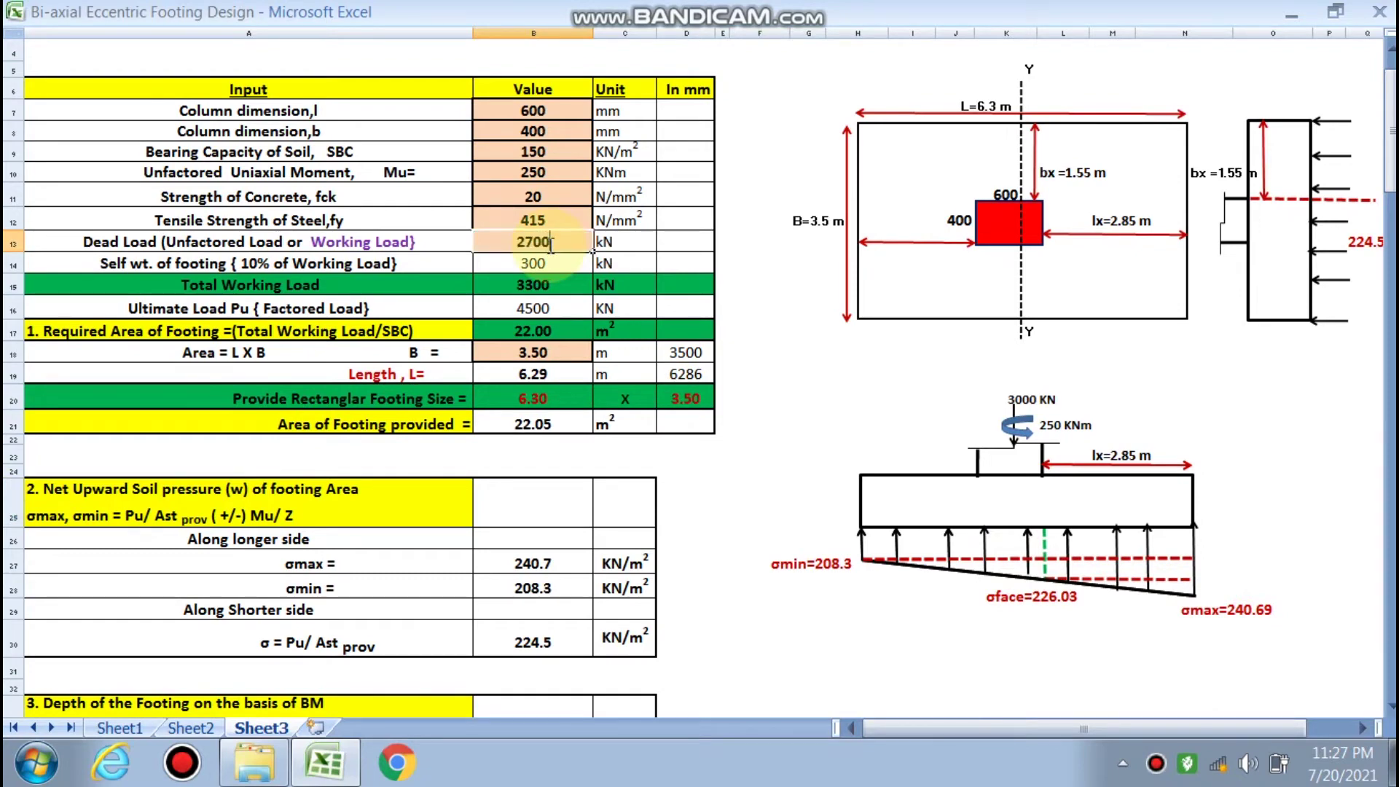
click(736, 502)
Examine the longer-side bending moment calculation for footing depth against the column face in the footing plan and pressure diagram
scroll(729, 499, down, 2)
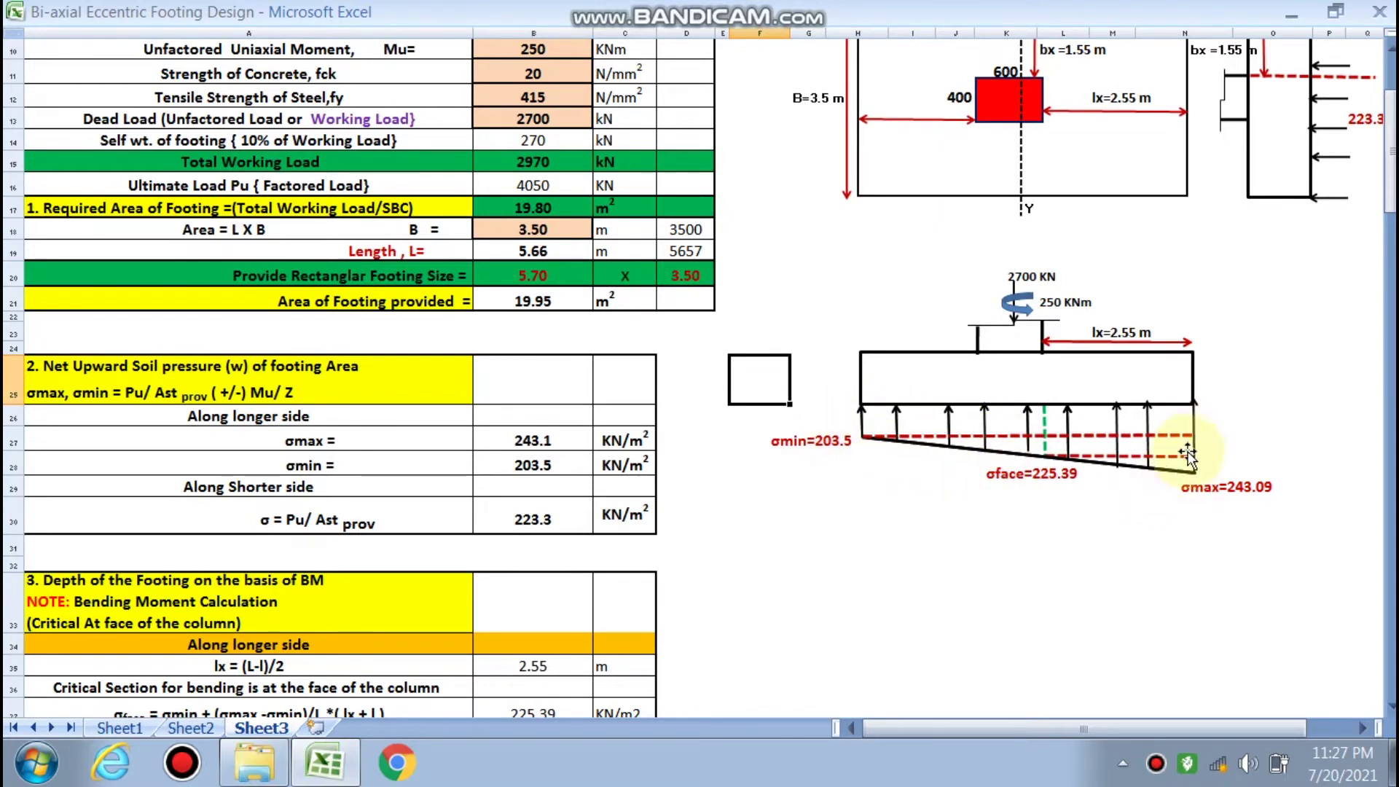
scroll(656, 578, down, 1)
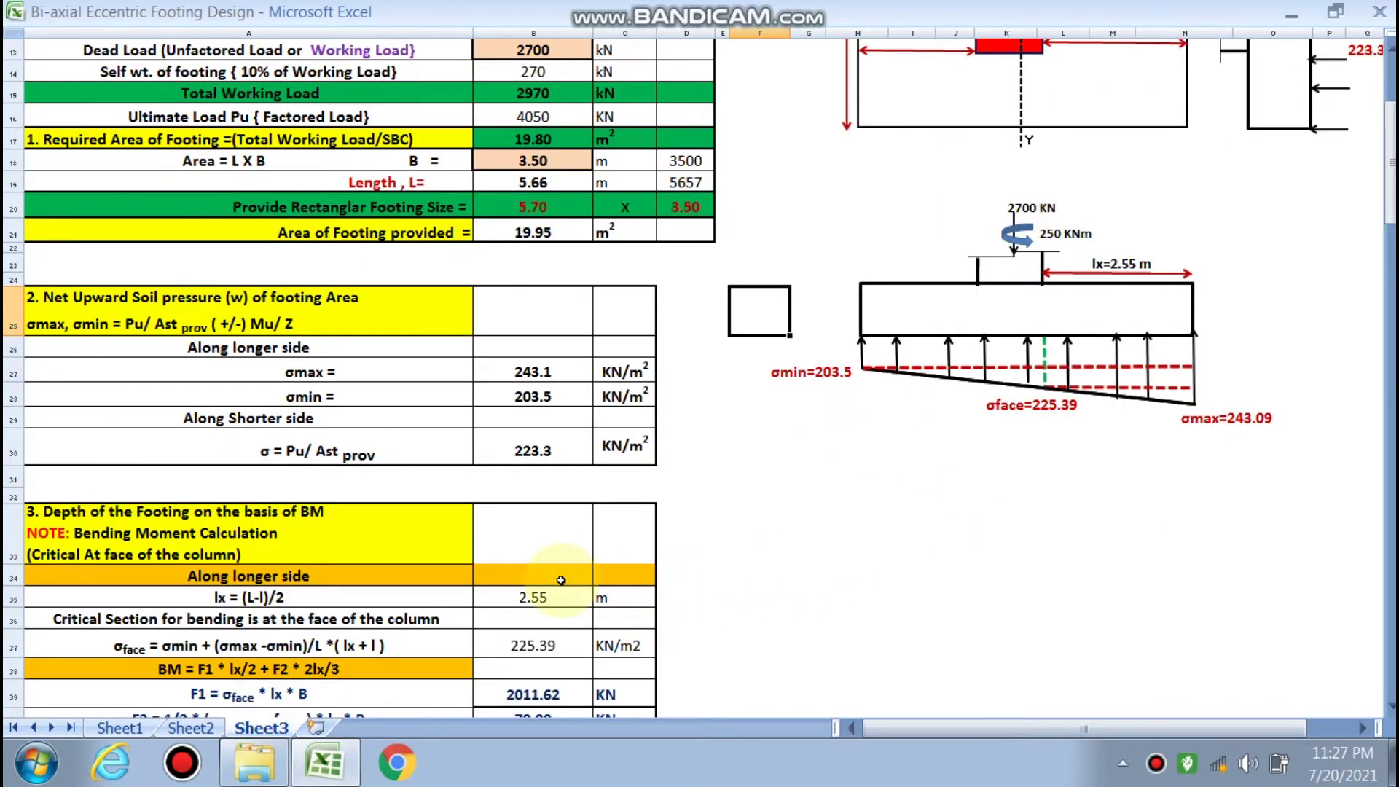
scroll(560, 581, down, 1)
scroll(560, 580, down, 1)
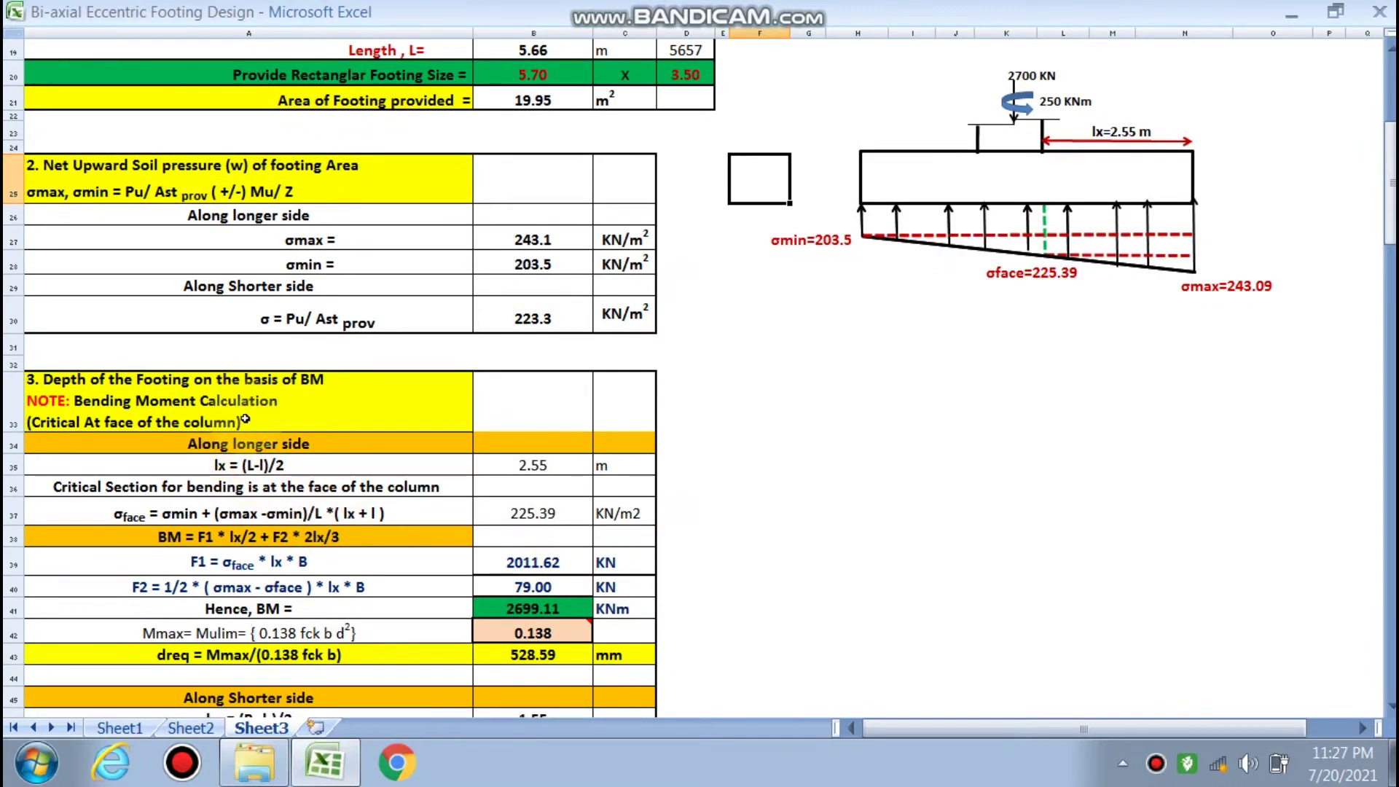
scroll(802, 587, up, 1)
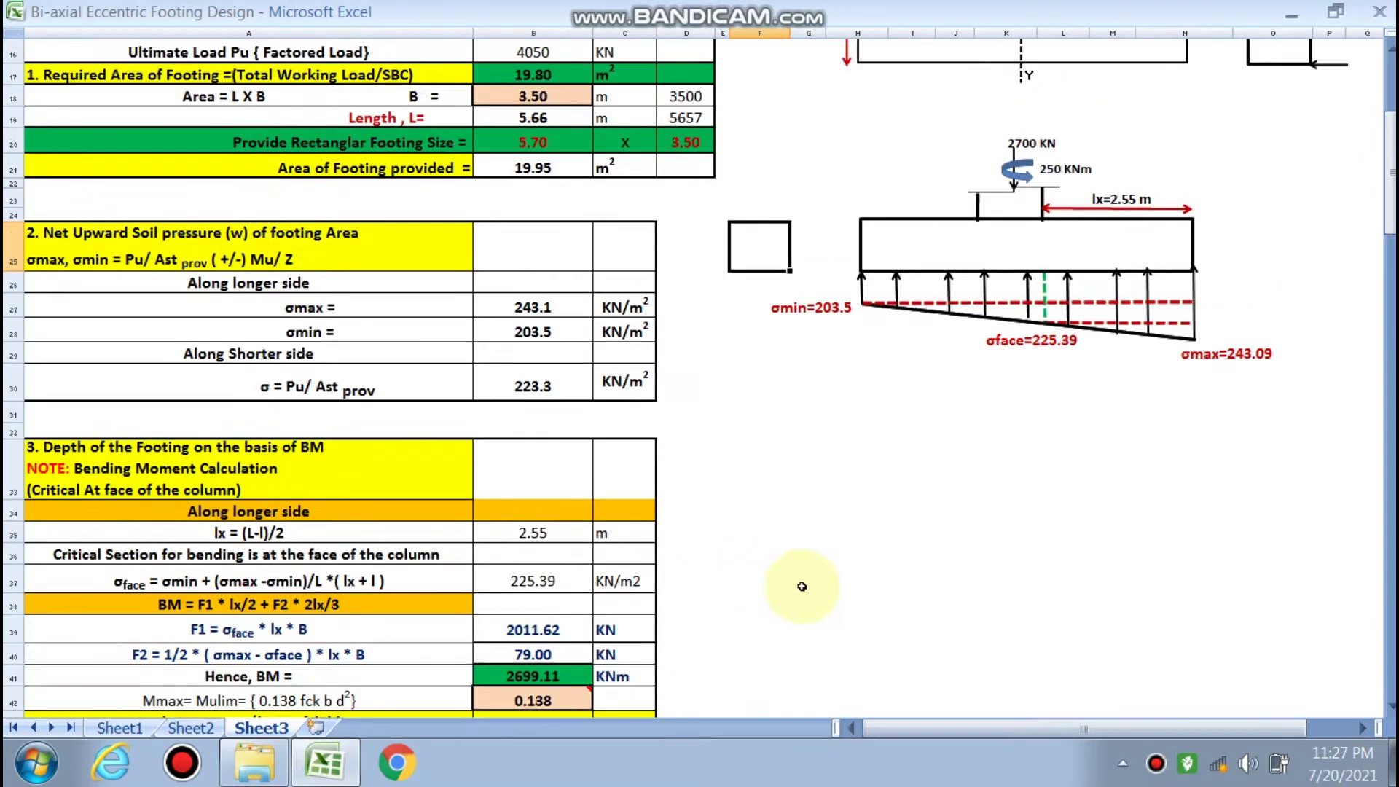
scroll(802, 586, up, 5)
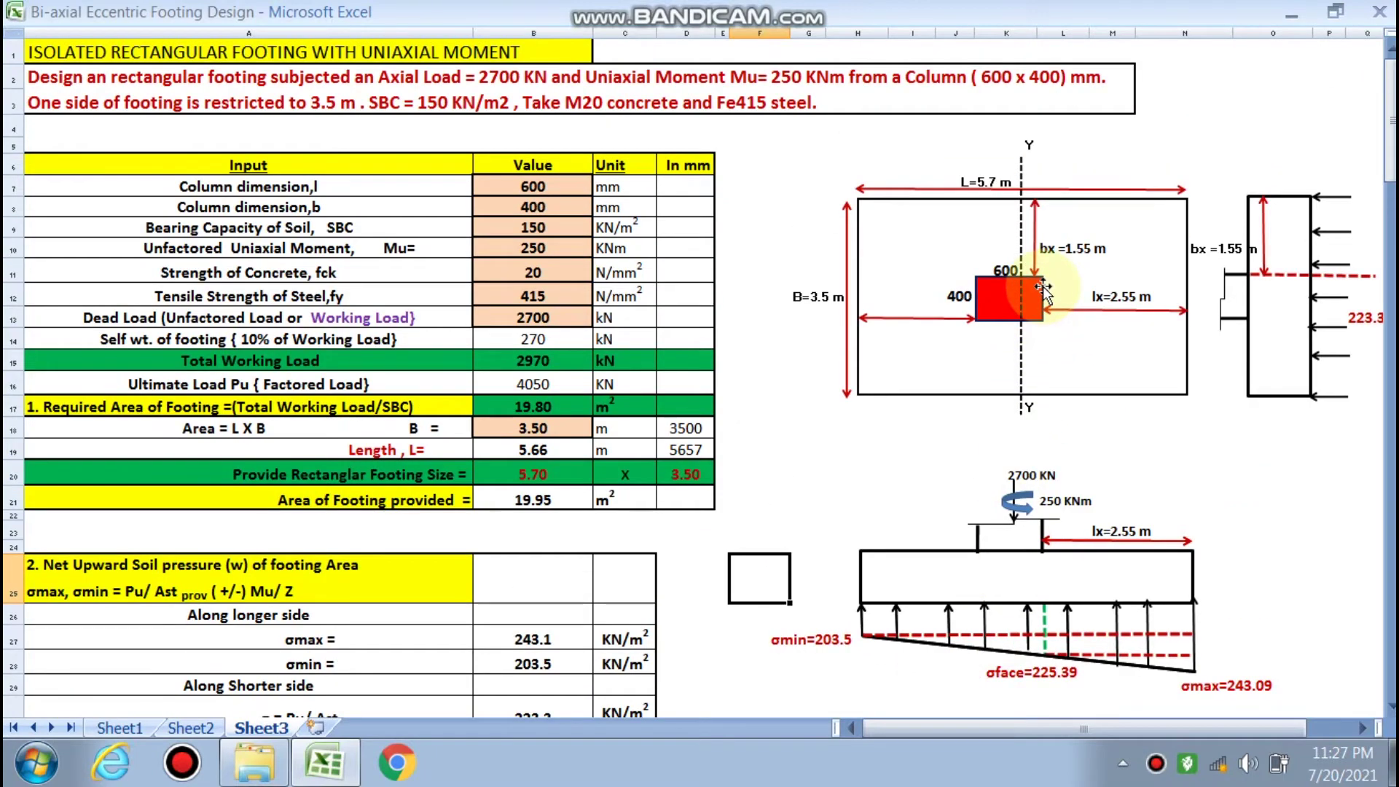
scroll(1034, 306, down, 3)
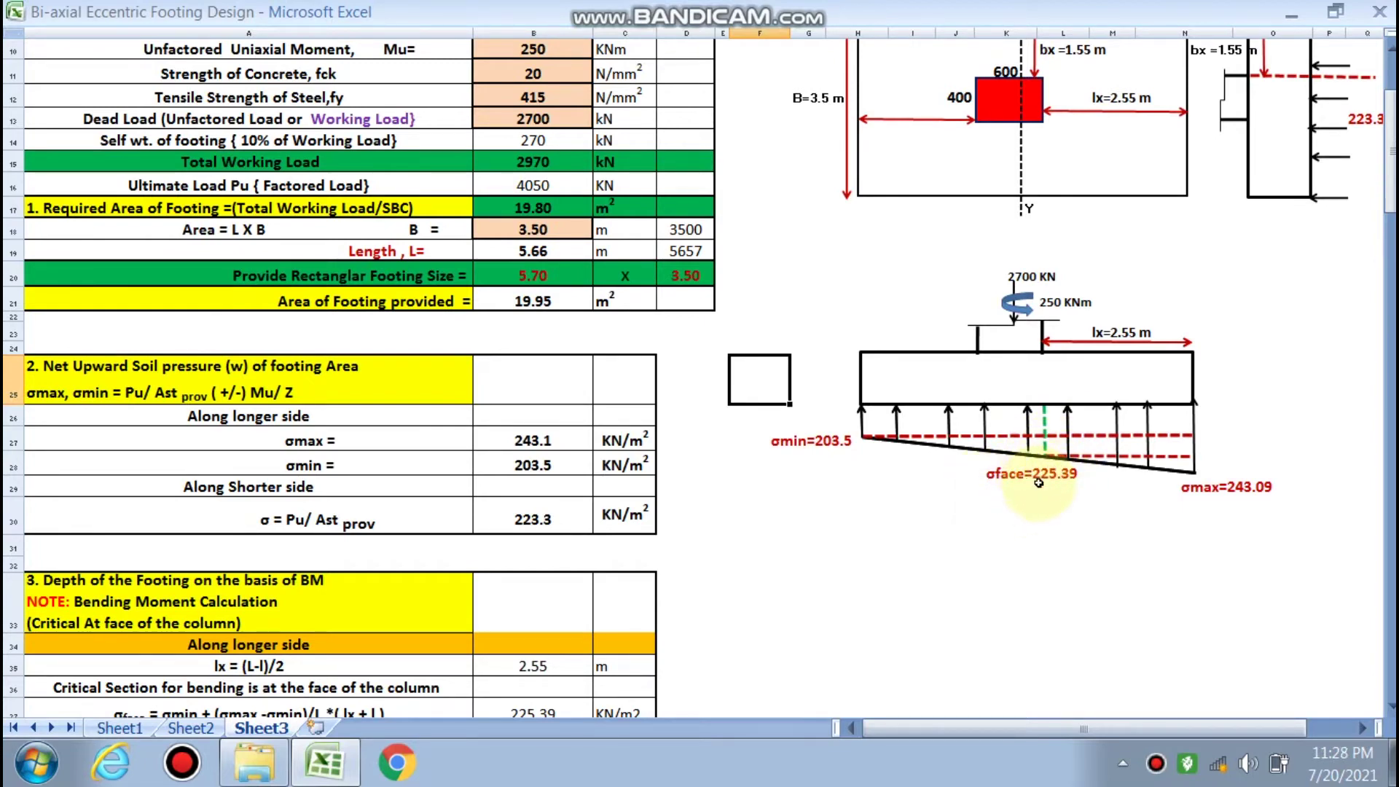
scroll(1034, 488, down, 3)
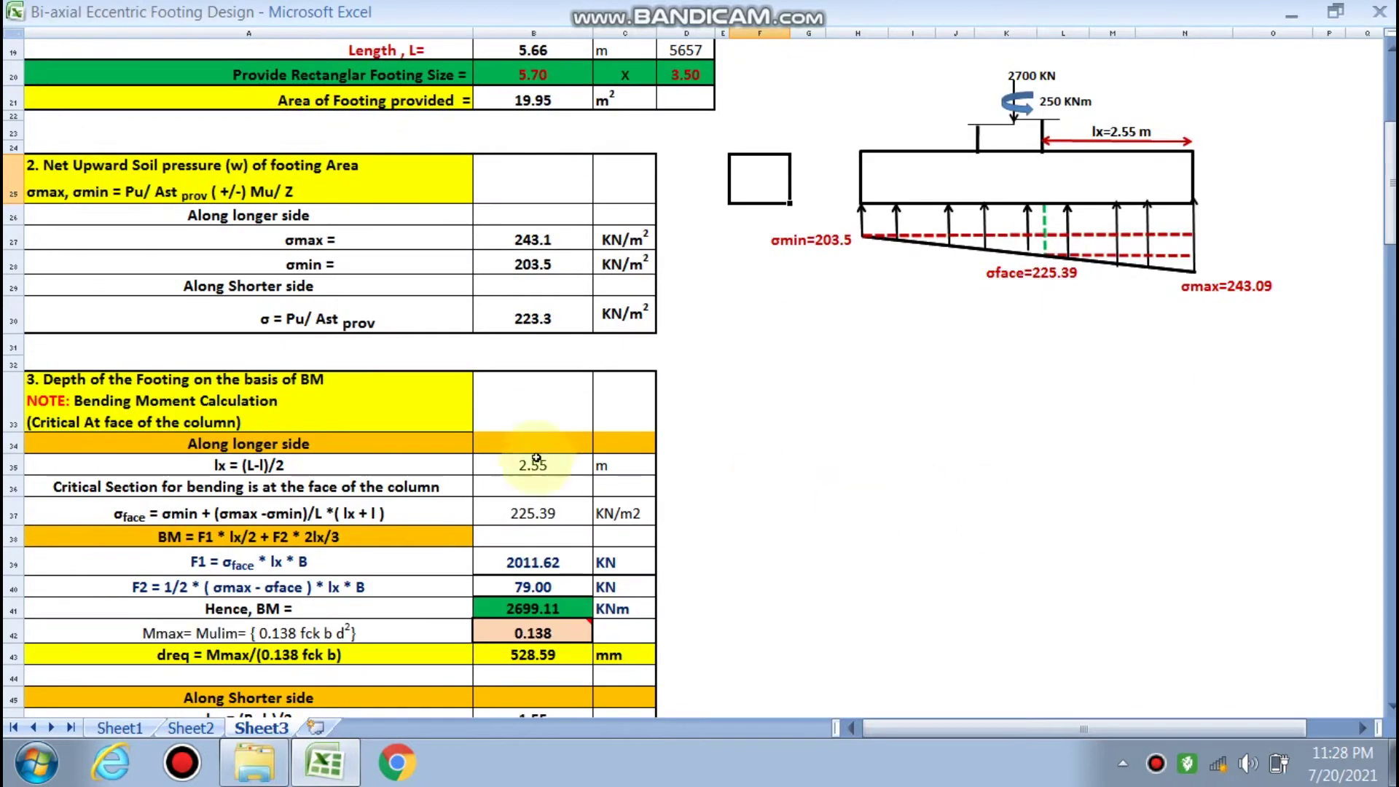
scroll(320, 448, up, 1)
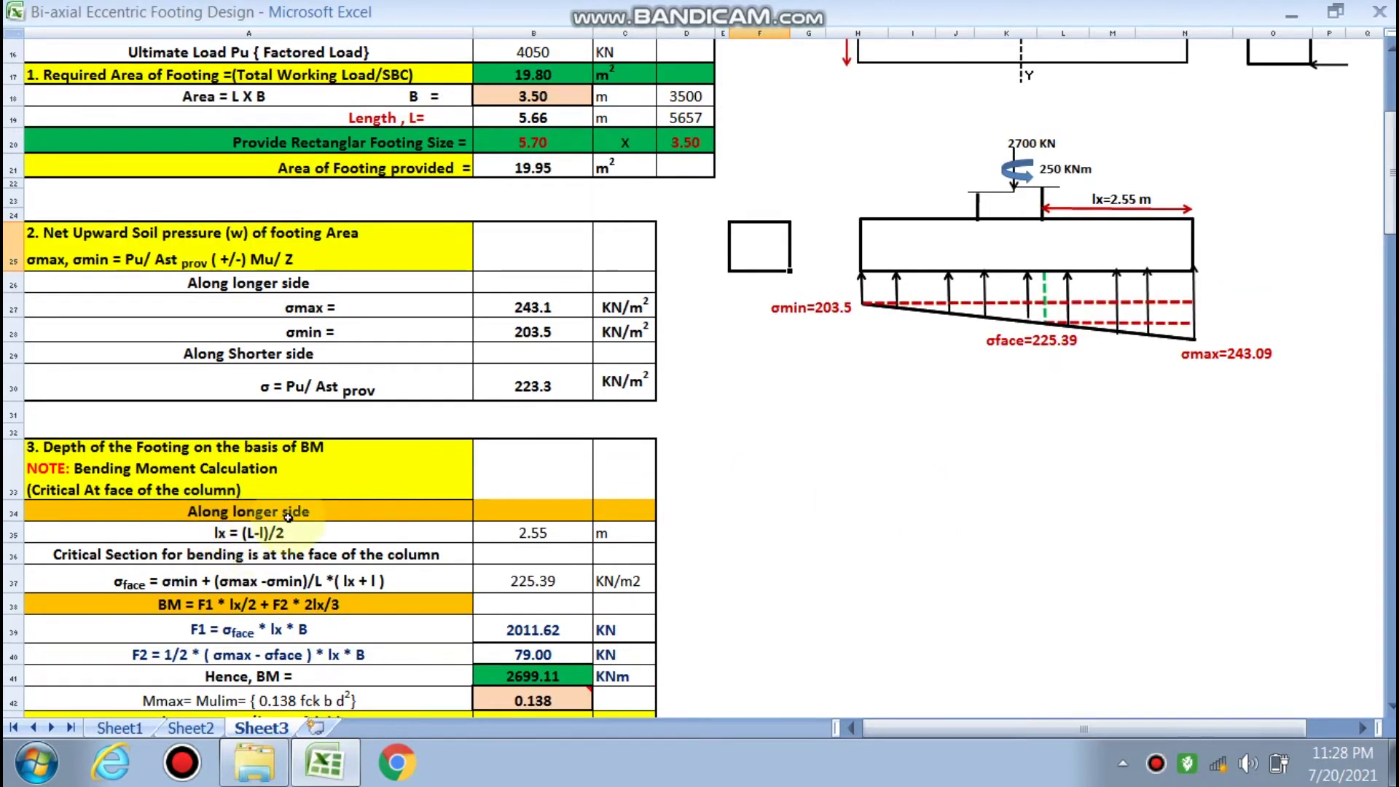
scroll(811, 571, up, 4)
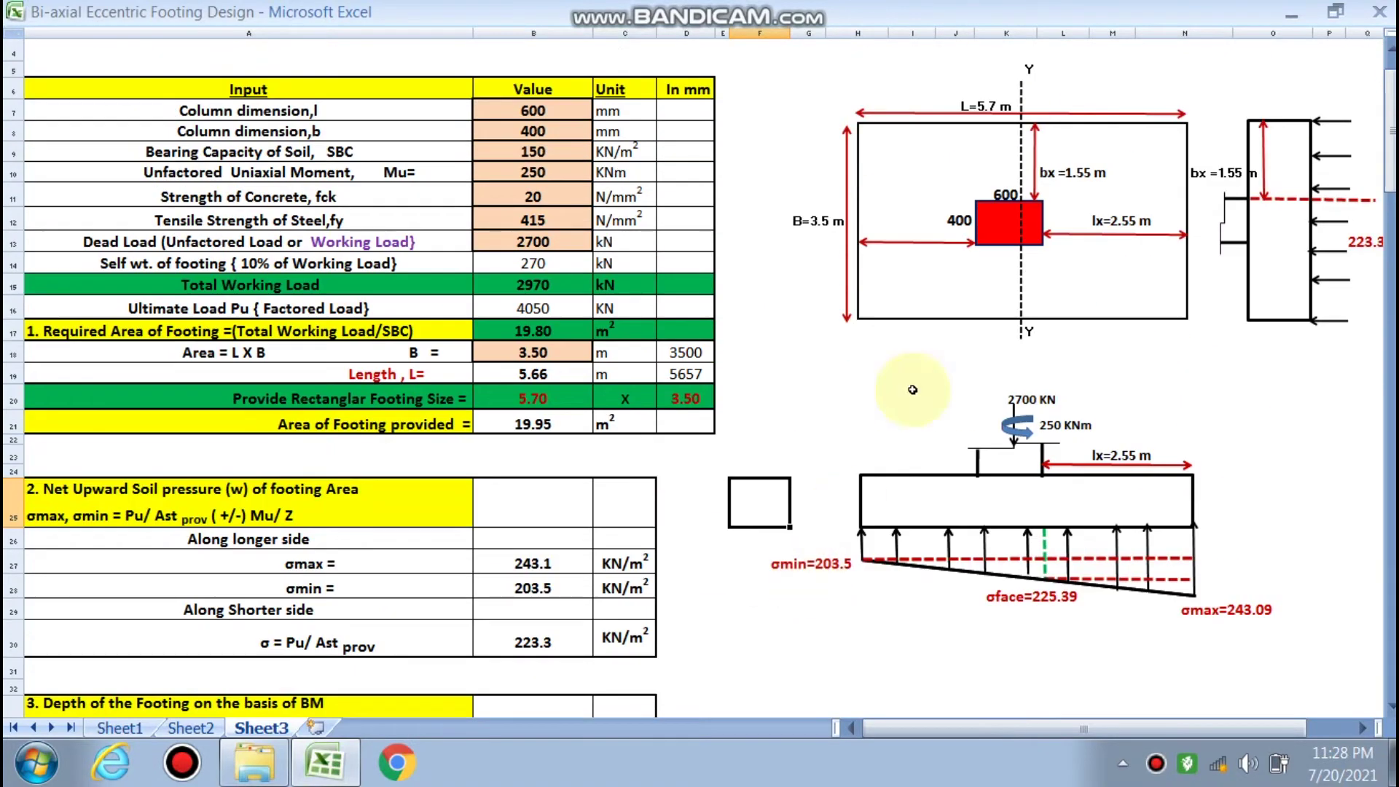
scroll(481, 510, down, 5)
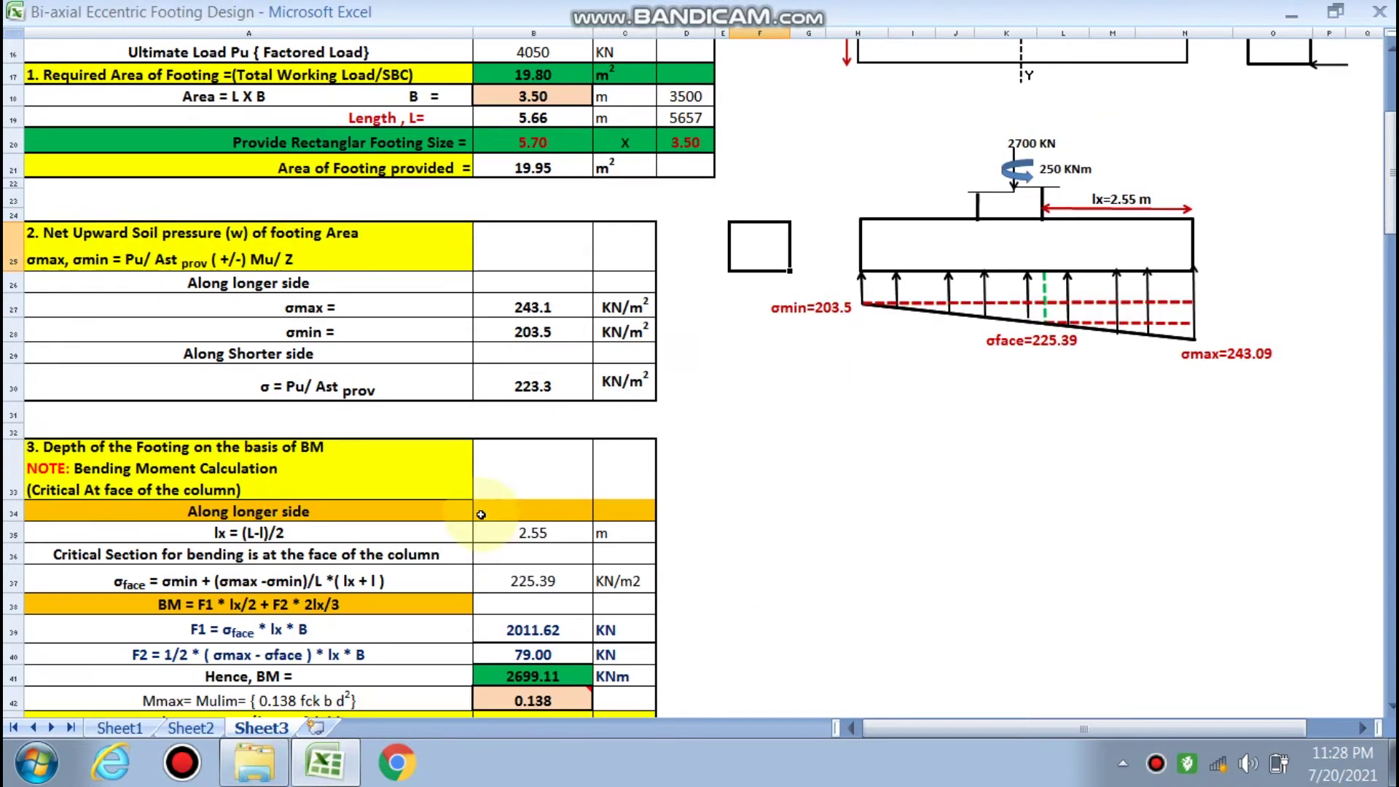
scroll(729, 532, up, 4)
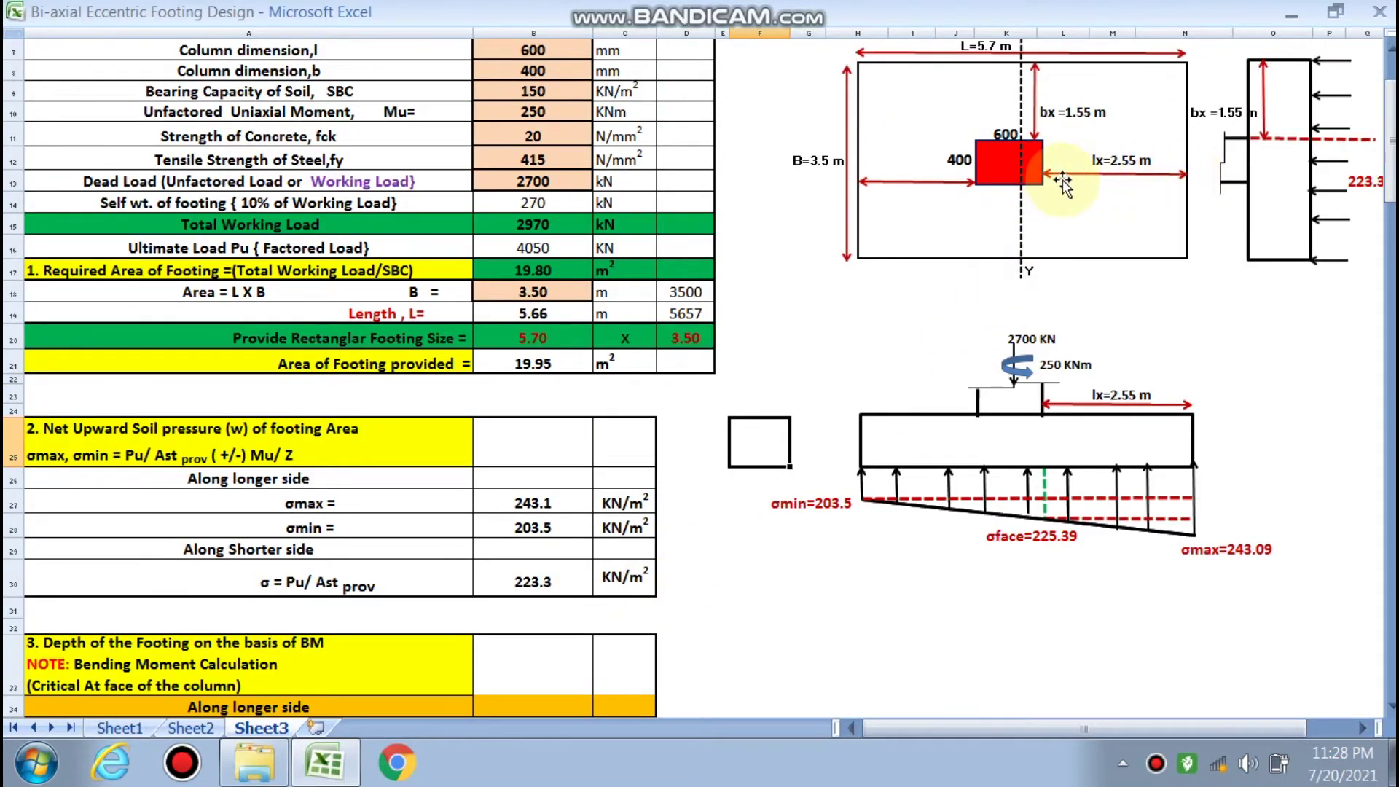
scroll(1063, 302, up, 1)
scroll(1064, 302, up, 1)
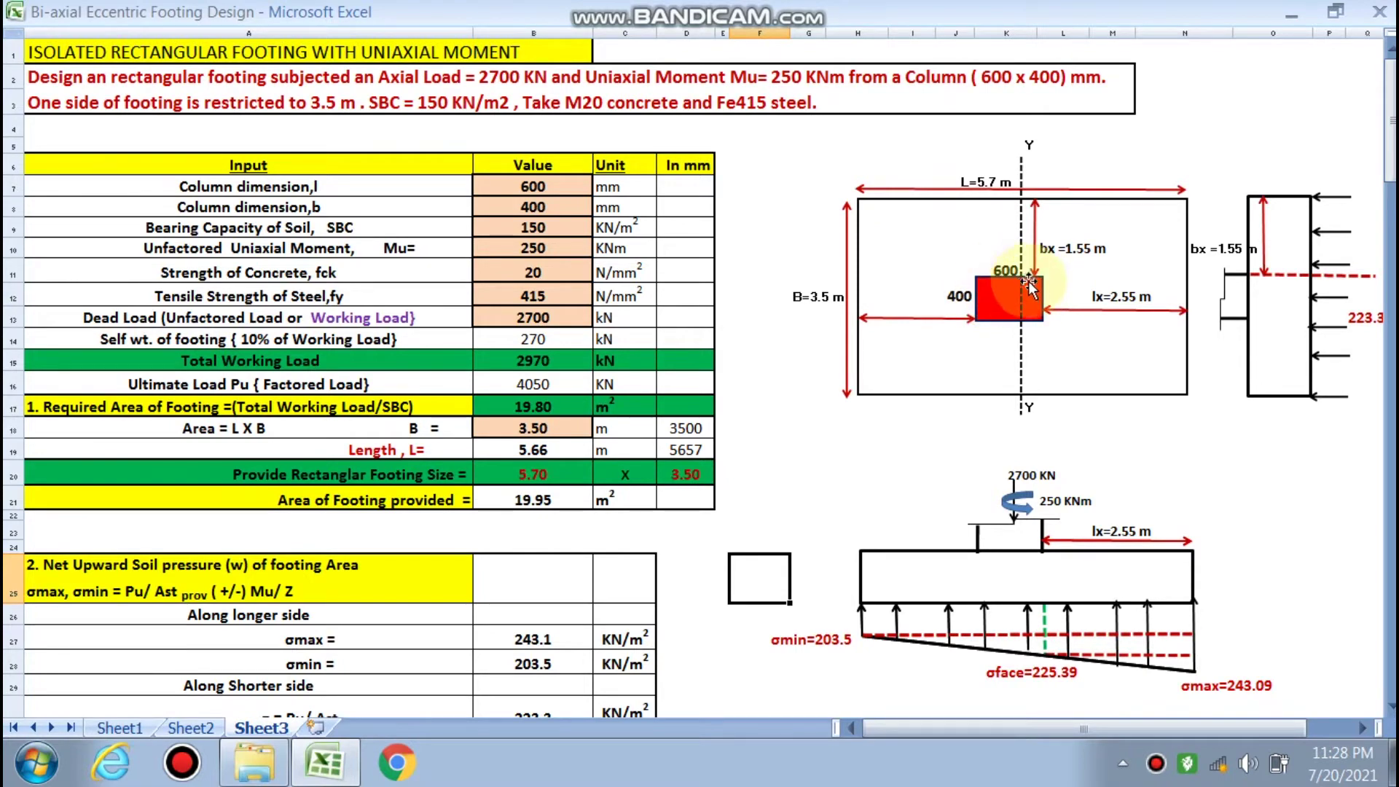
Inspect the formula for the longer-side projection lx in the bending moment section without changing it
scroll(1088, 328, down, 1)
scroll(765, 422, down, 6)
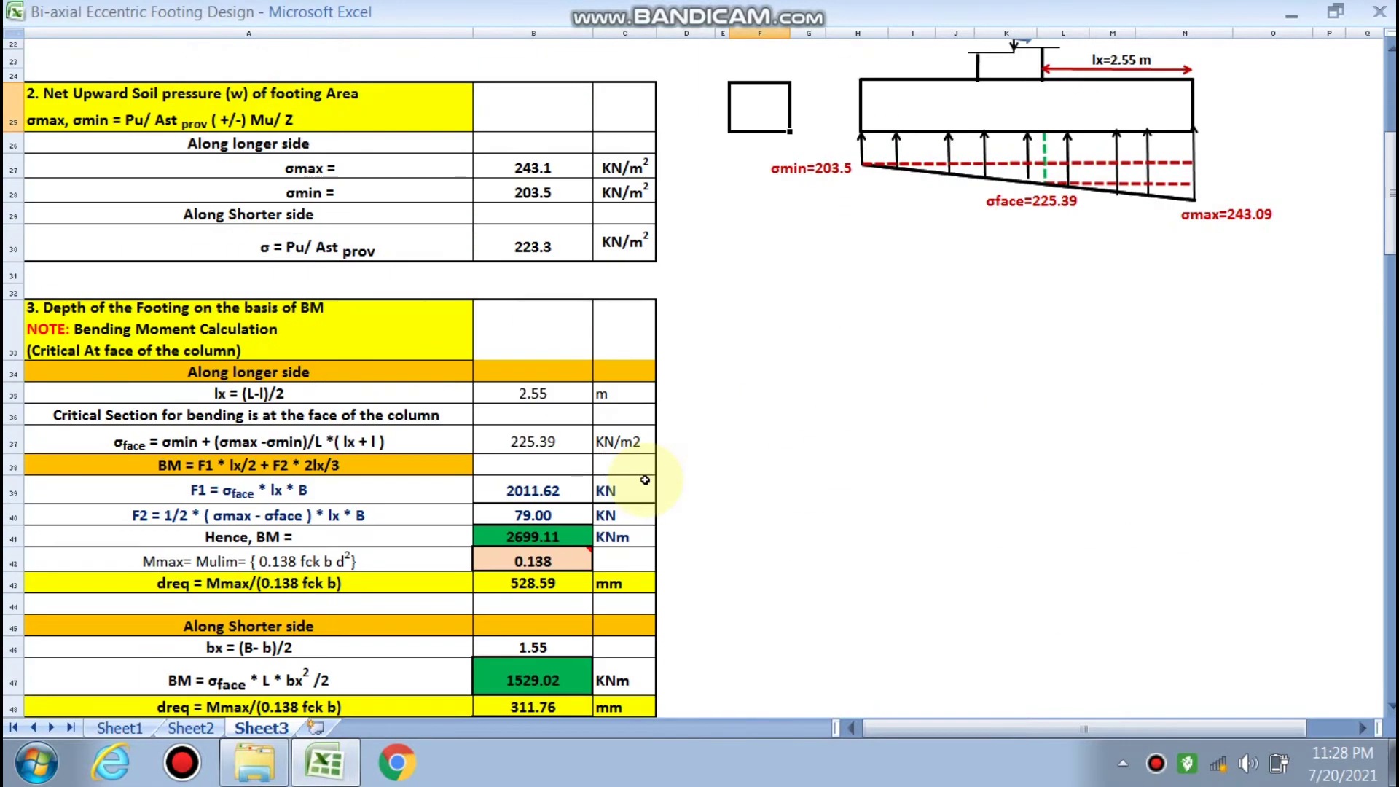
double_click(547, 396)
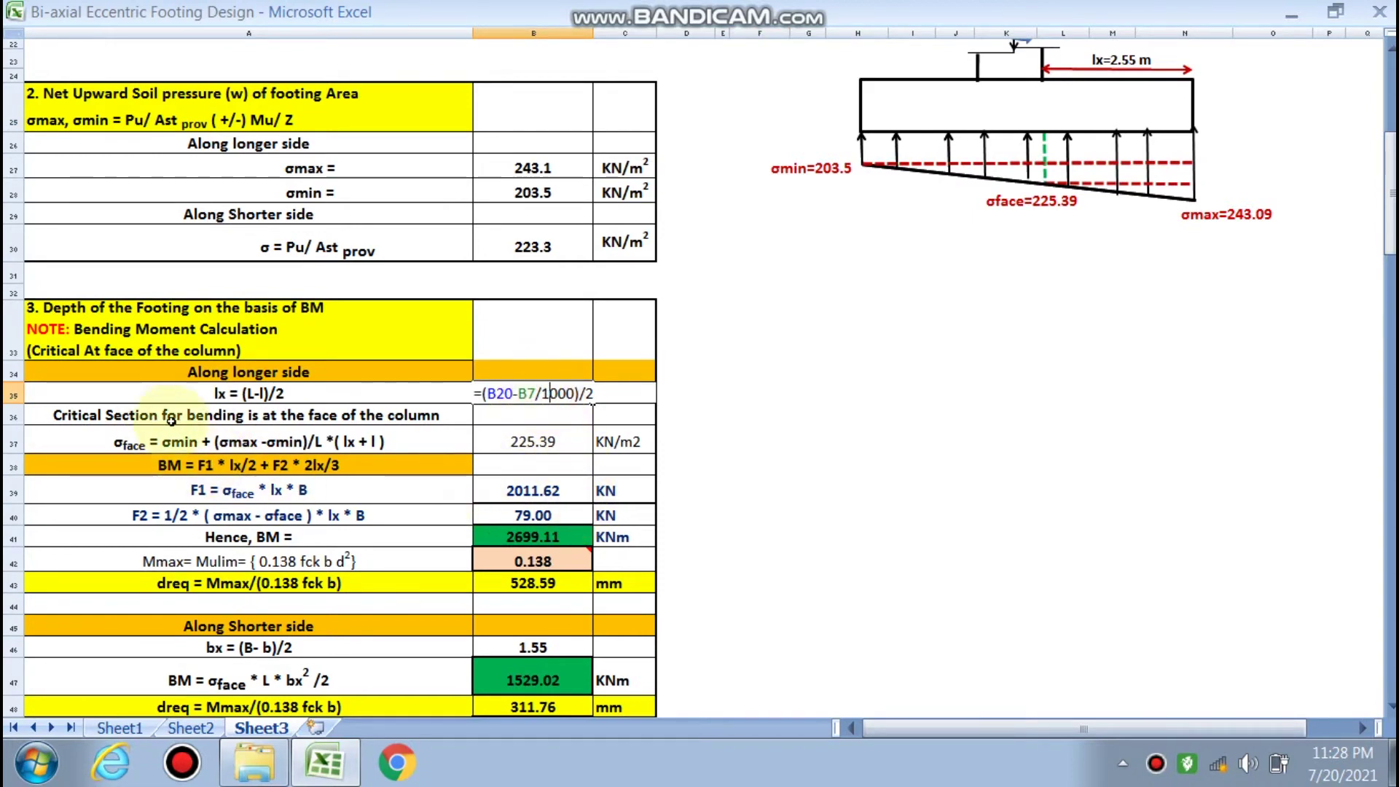
key(Escape)
Examine the σmax end of the soil pressure diagram beneath the footing, leaving its lines unchanged
scroll(950, 373, up, 1)
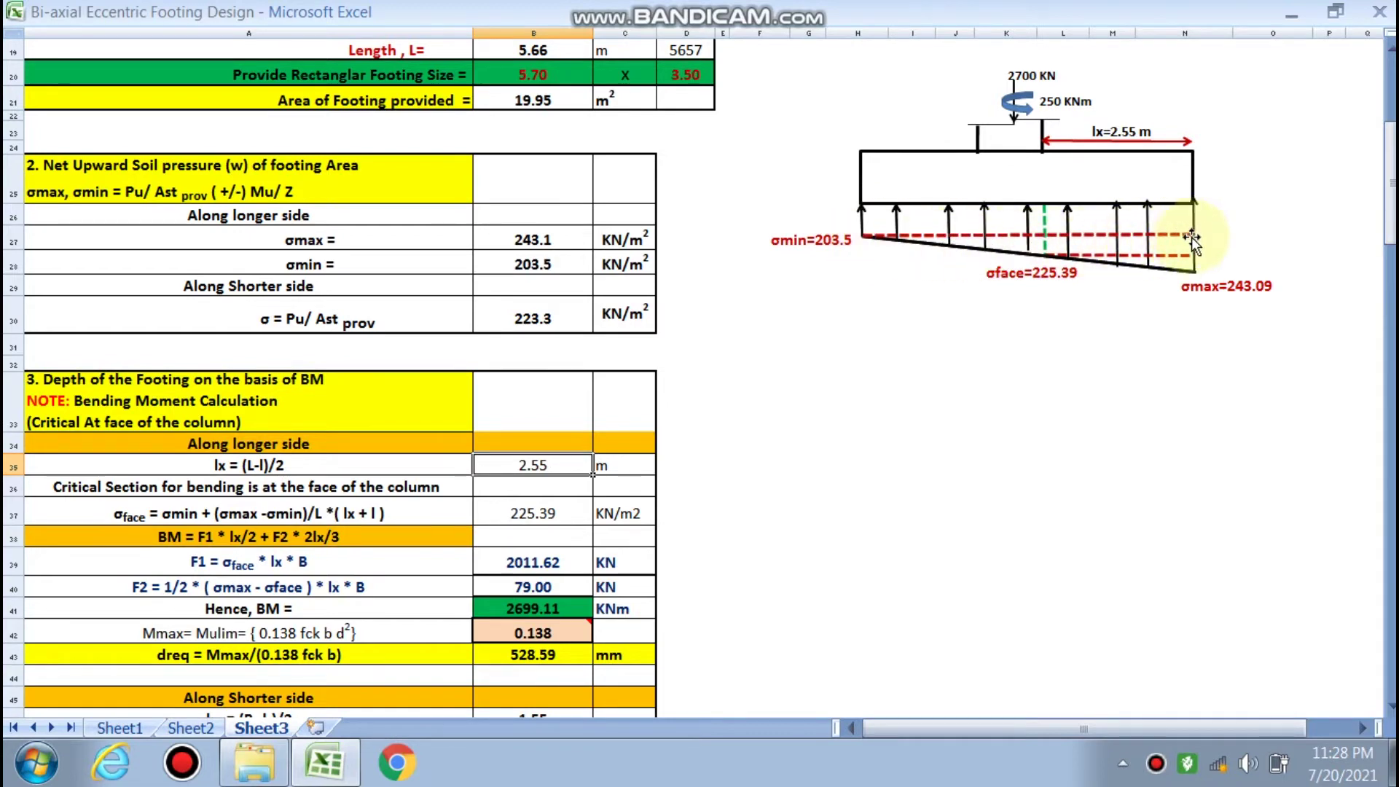
click(1192, 270)
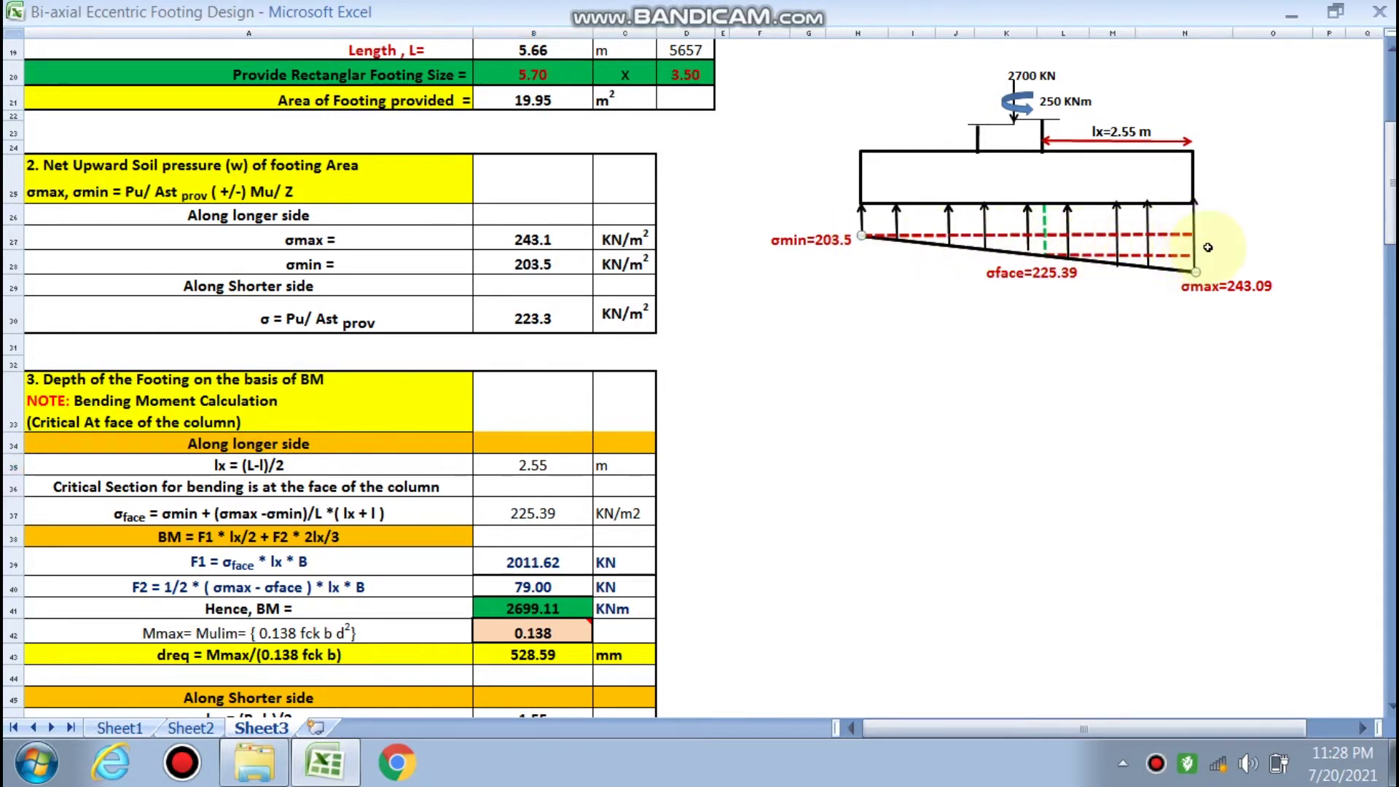
click(1209, 245)
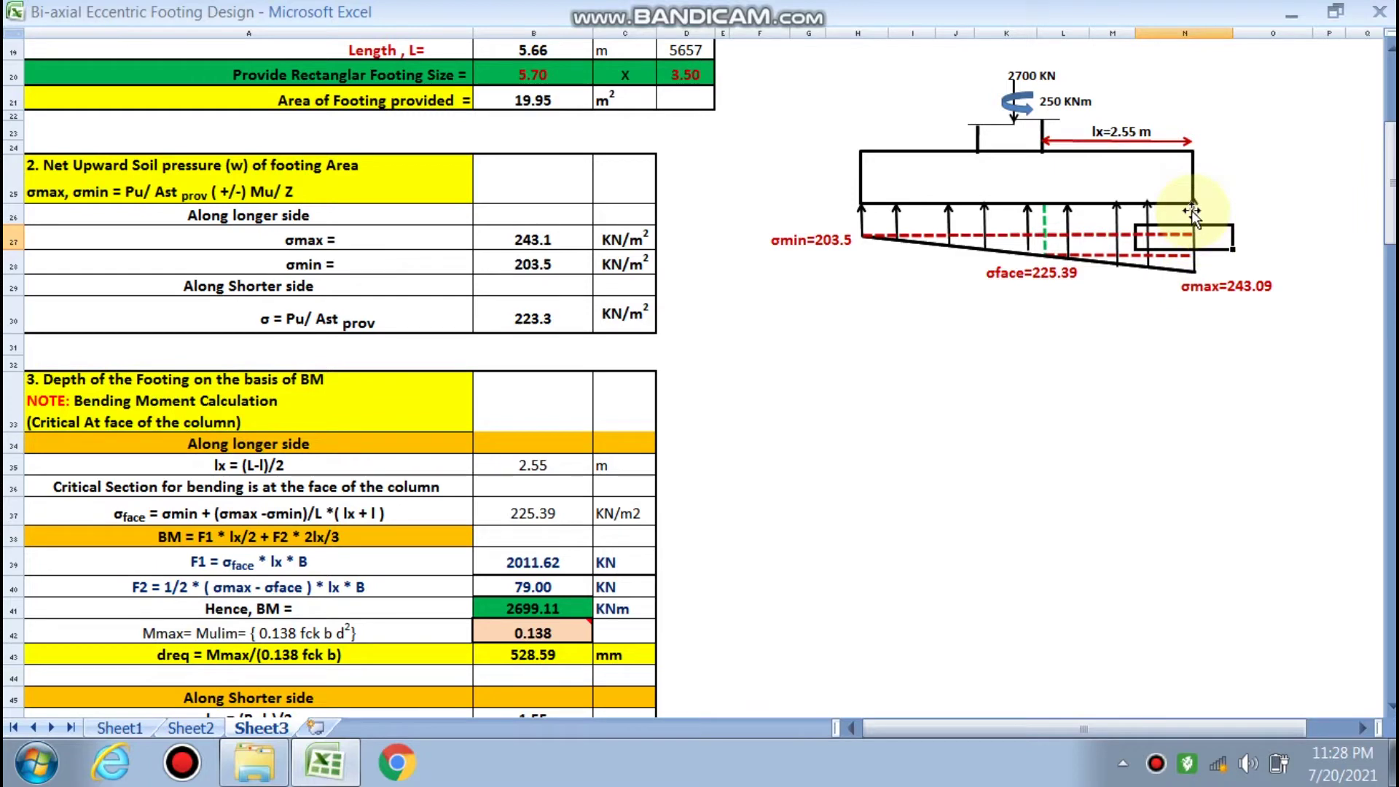
Inspect the formula for the soil pressure σface at the column face without changing it
click(954, 510)
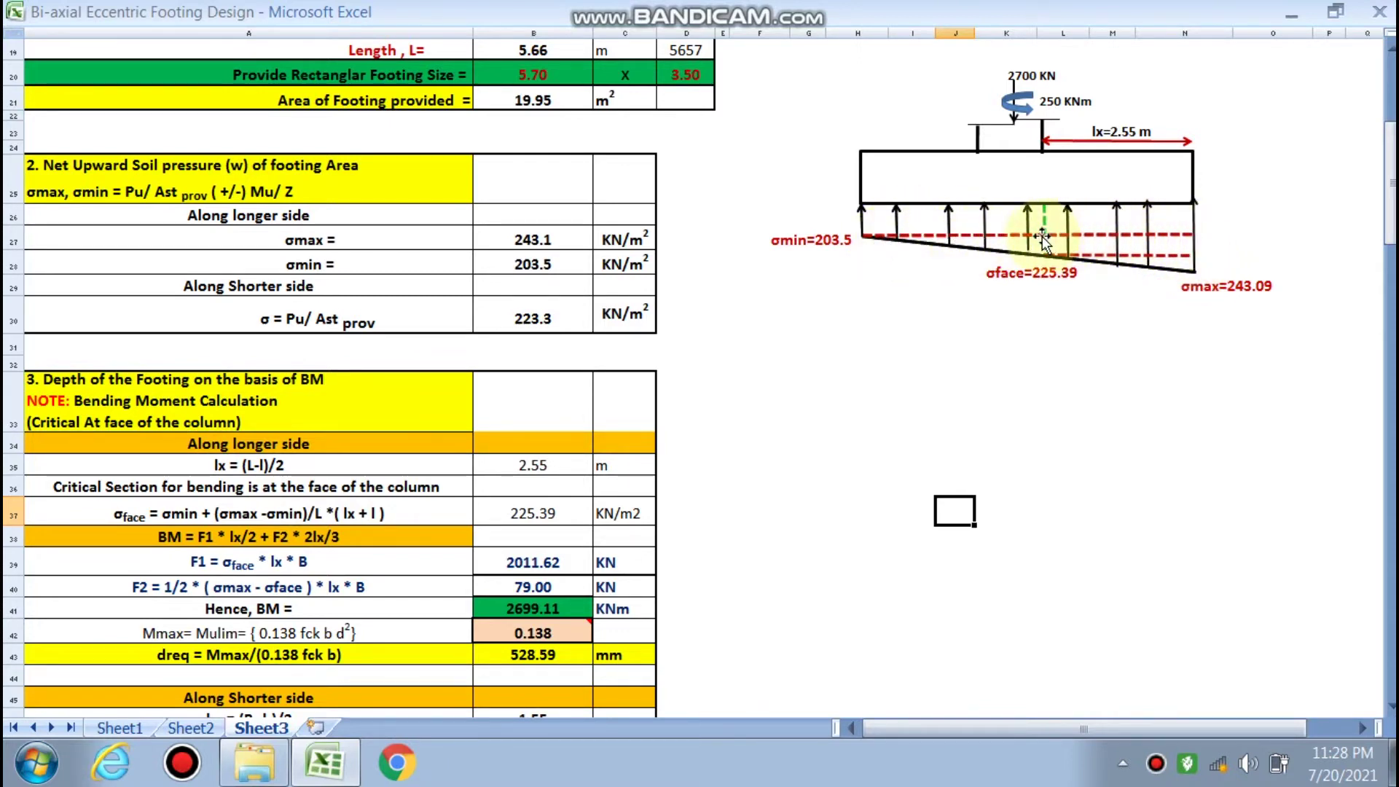
scroll(986, 353, up, 3)
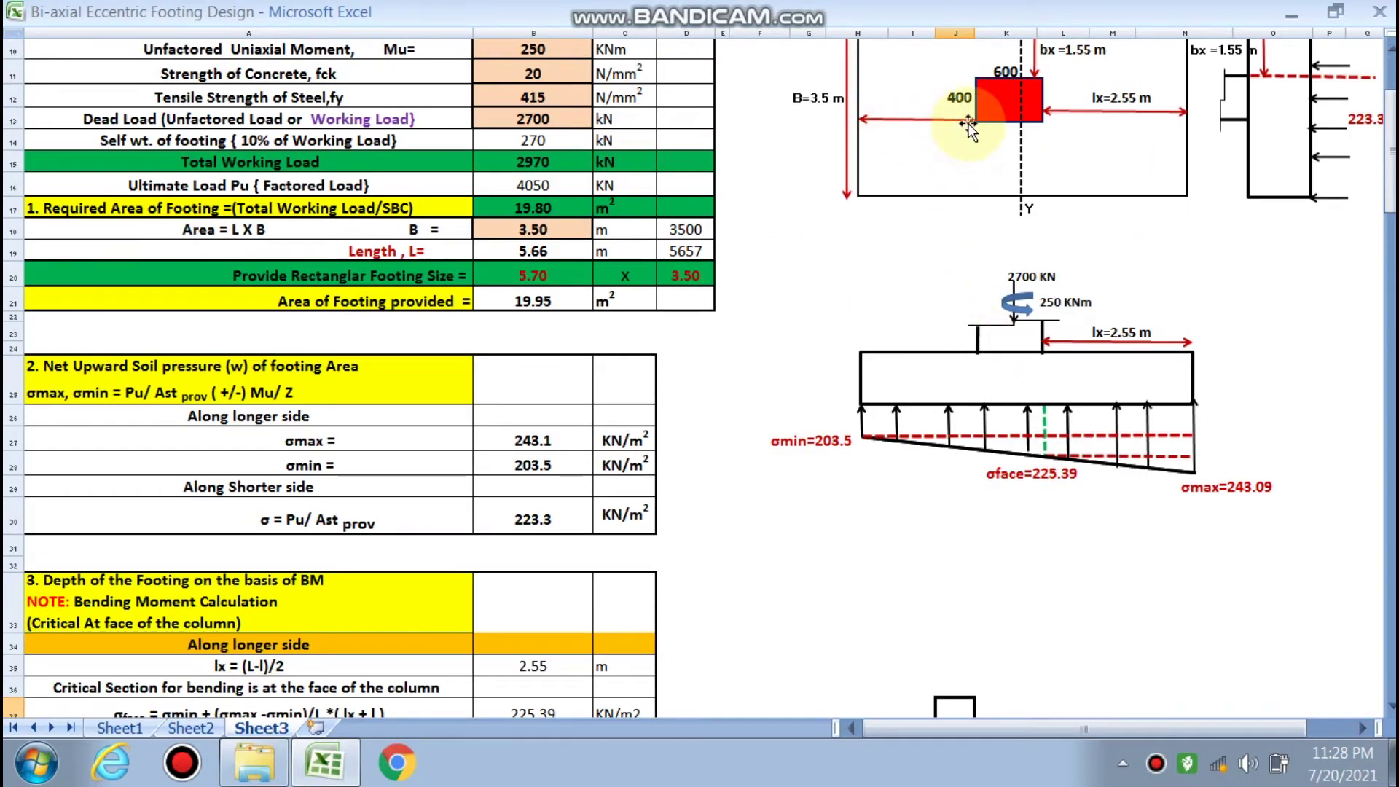
scroll(678, 452, down, 4)
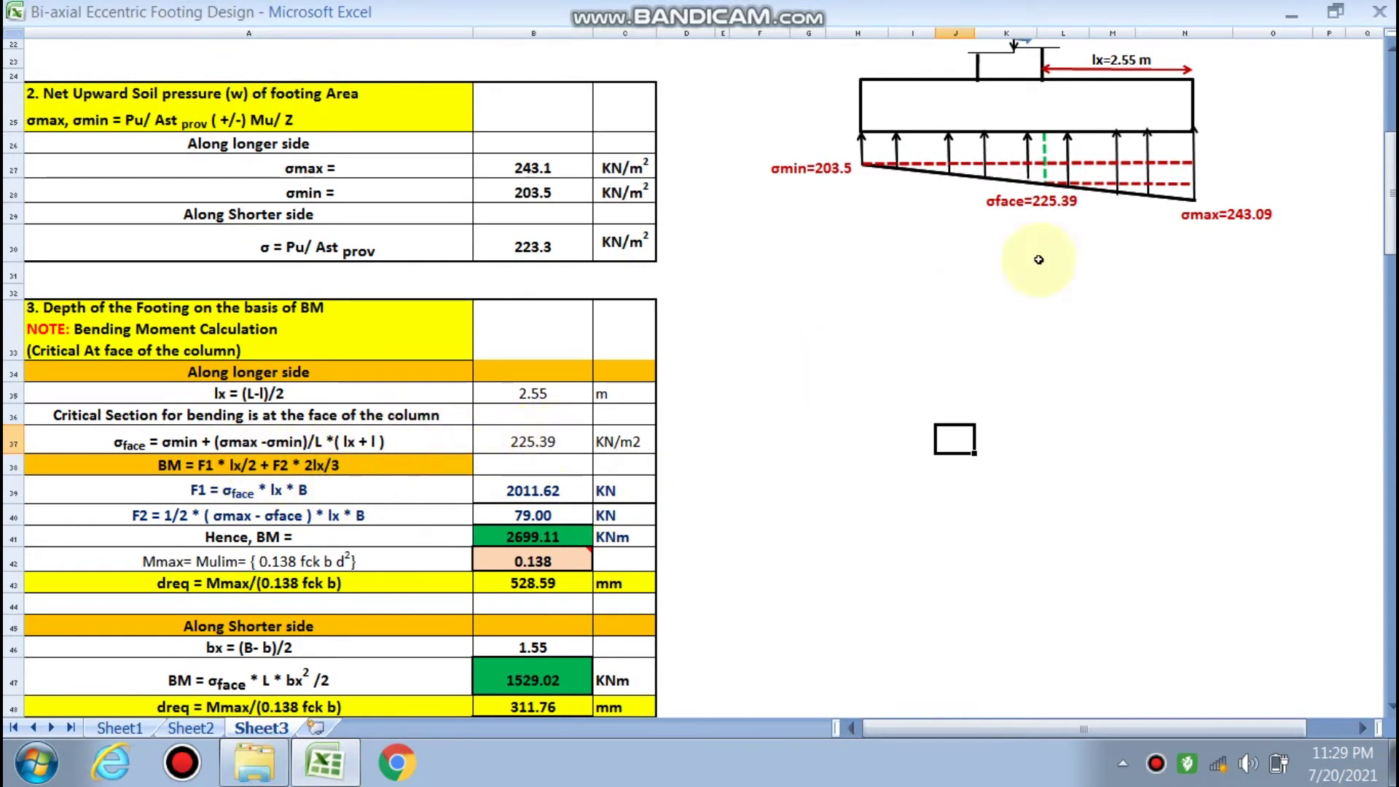
double_click(530, 441)
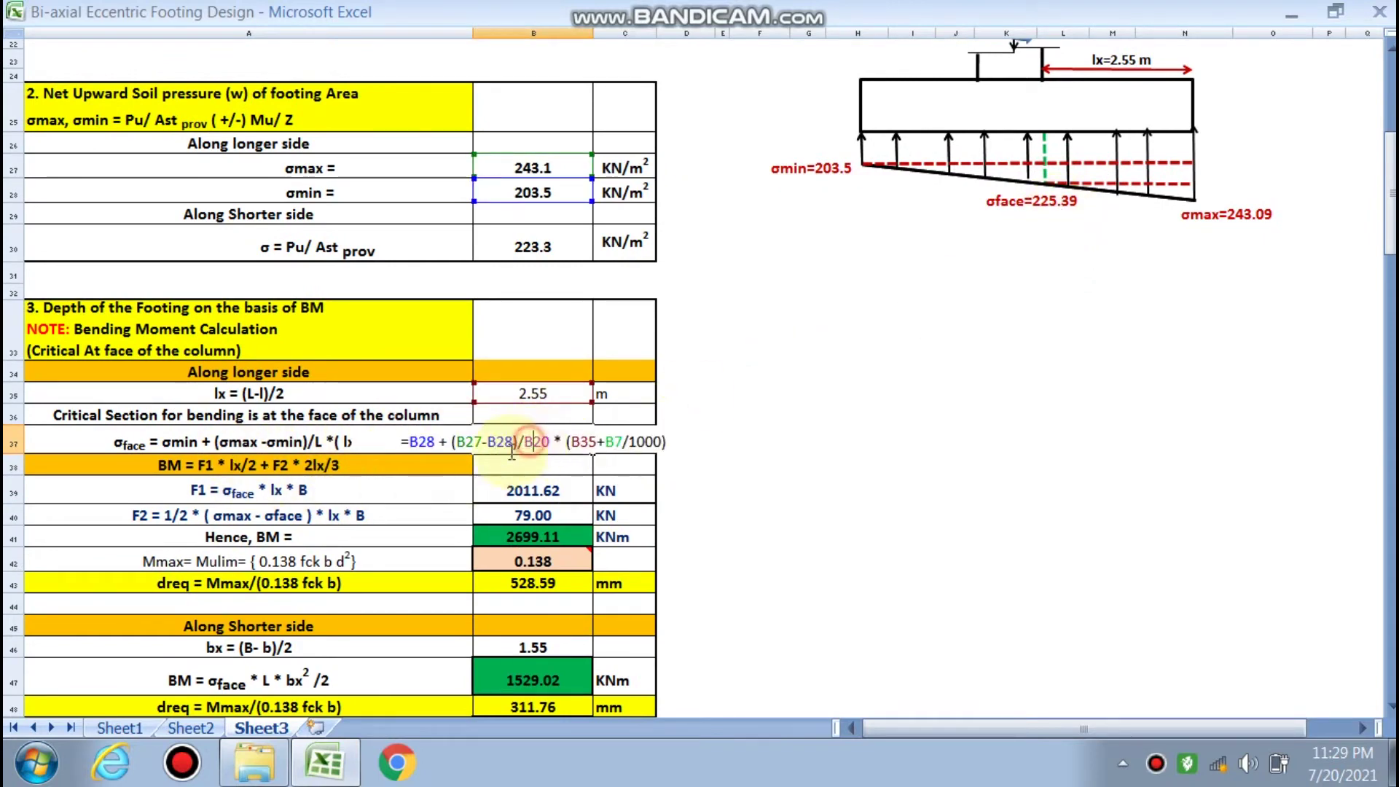
key(Escape)
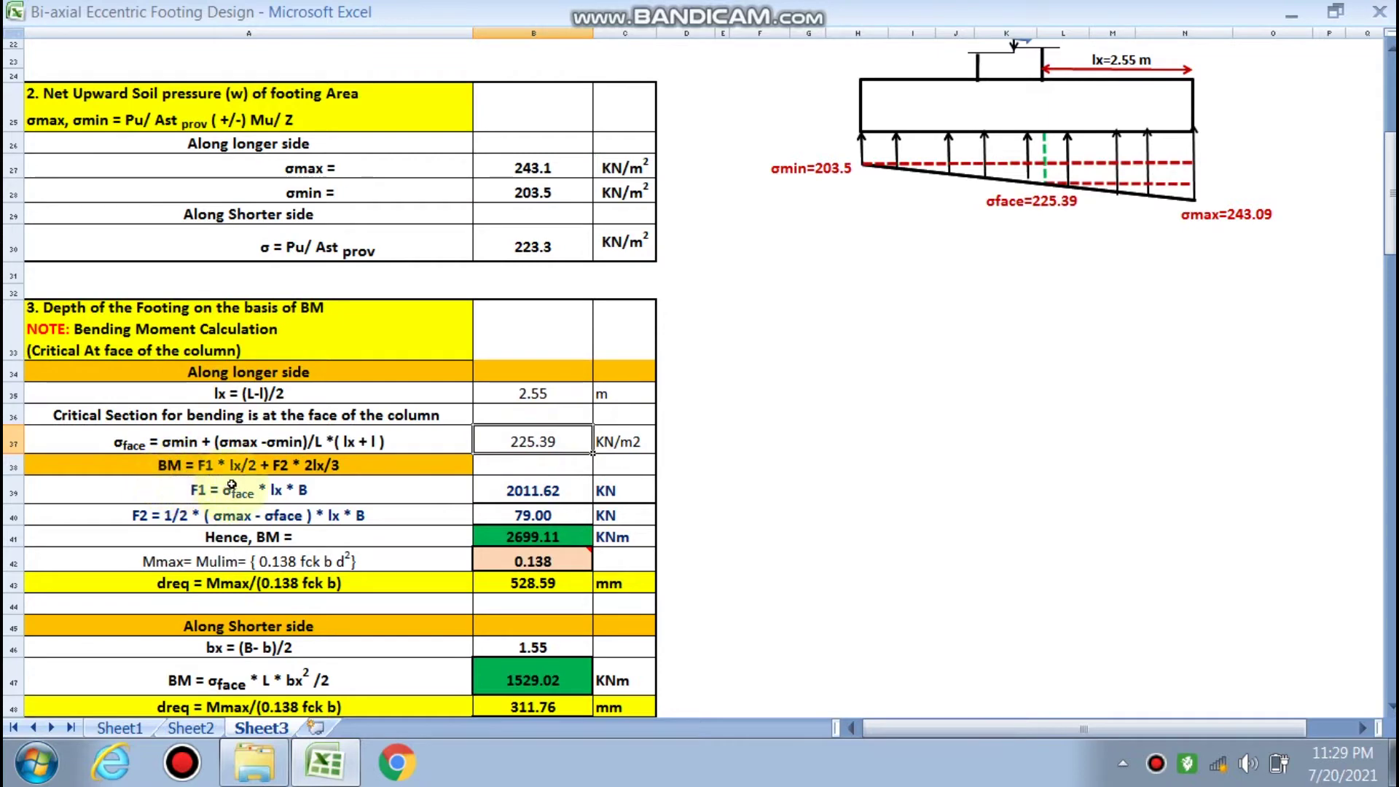
Examine the longer-side F1, F2 and bending moment calculations against the footing plan and soil pressure diagram
scroll(218, 466, up, 1)
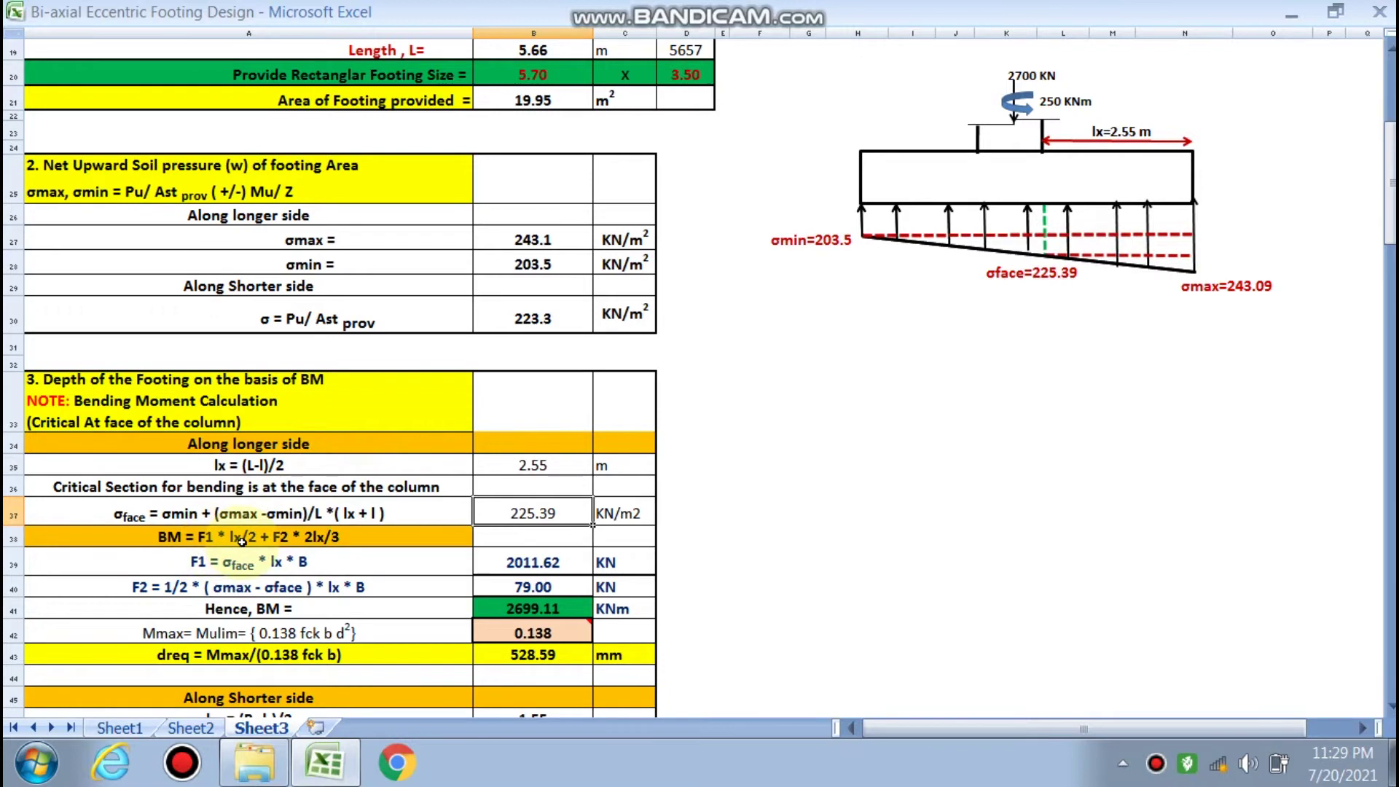
scroll(787, 612, up, 1)
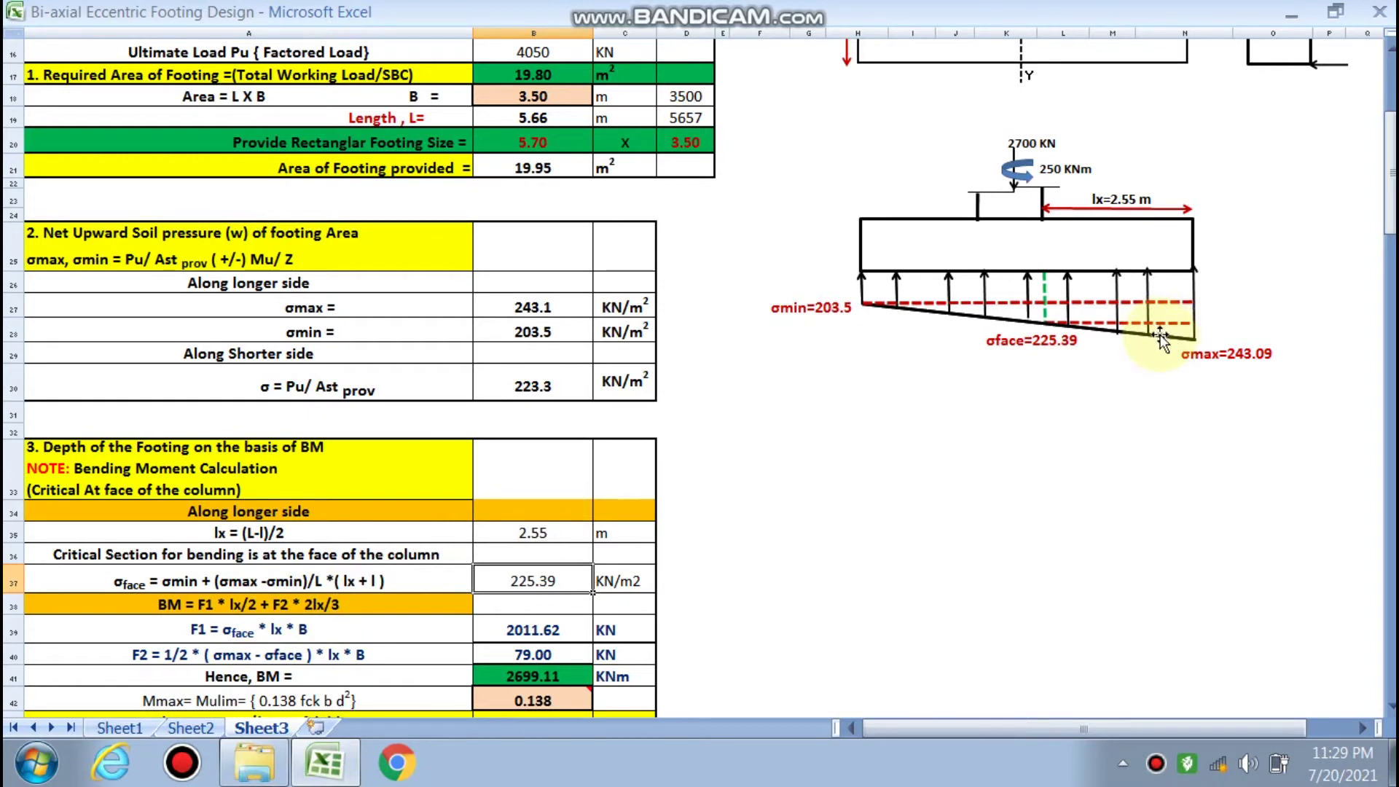
scroll(874, 453, down, 3)
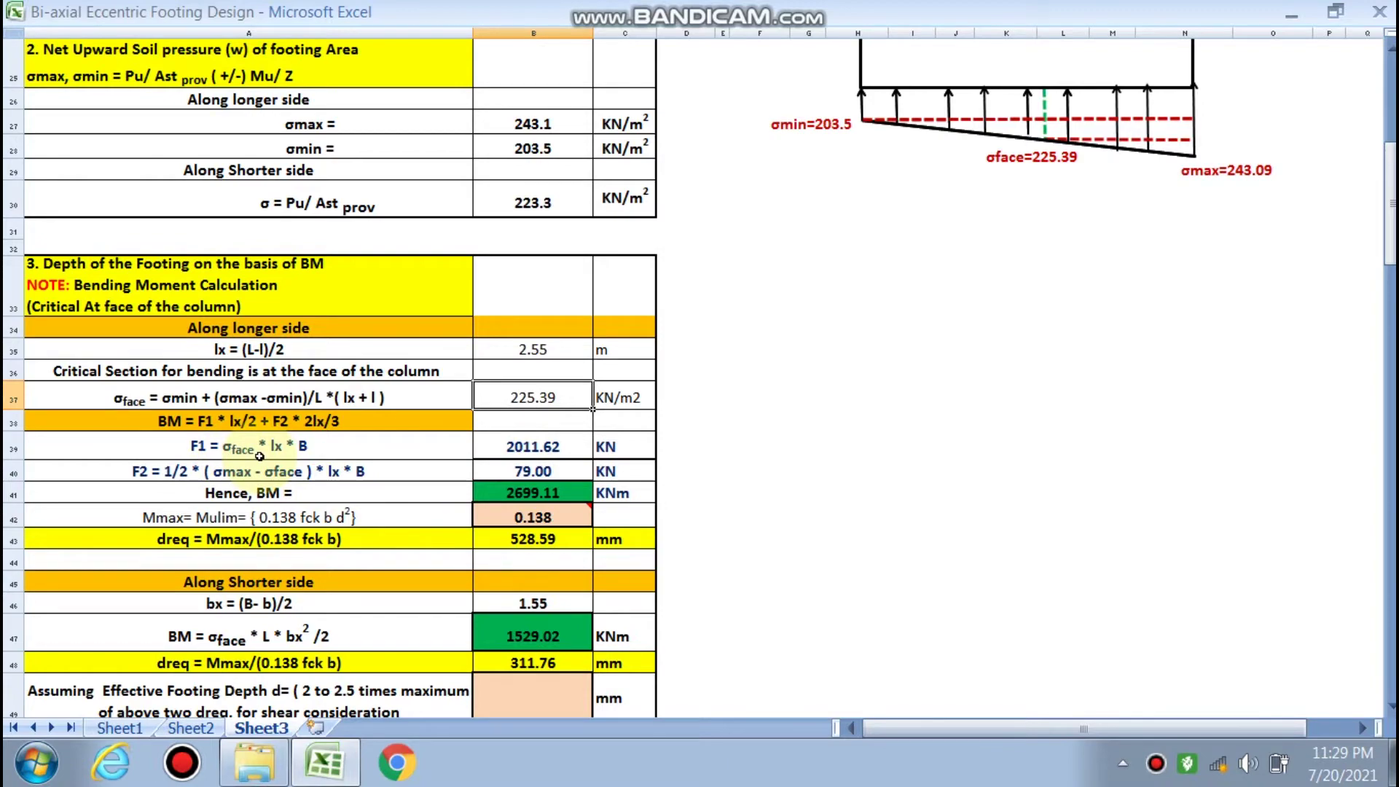
scroll(260, 455, up, 3)
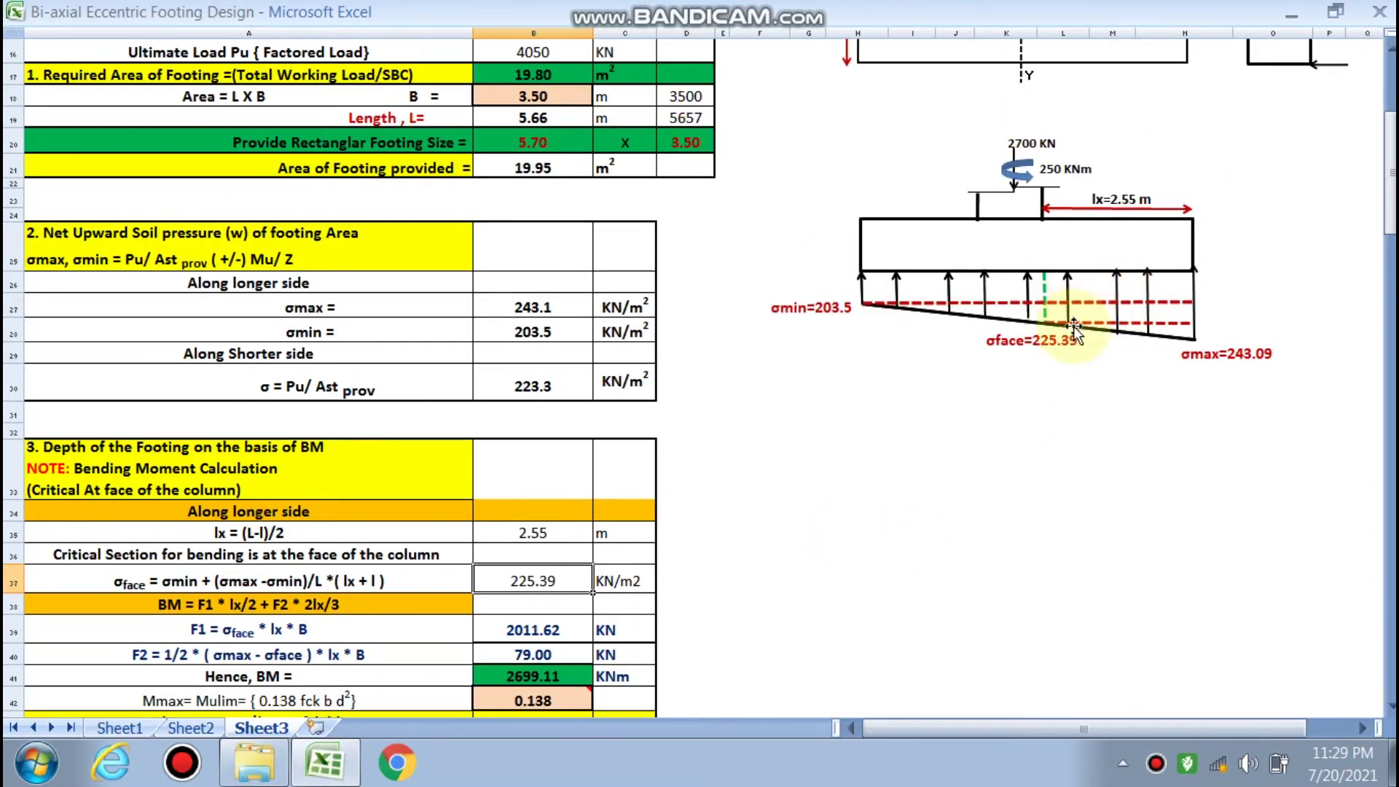
scroll(1165, 320, up, 3)
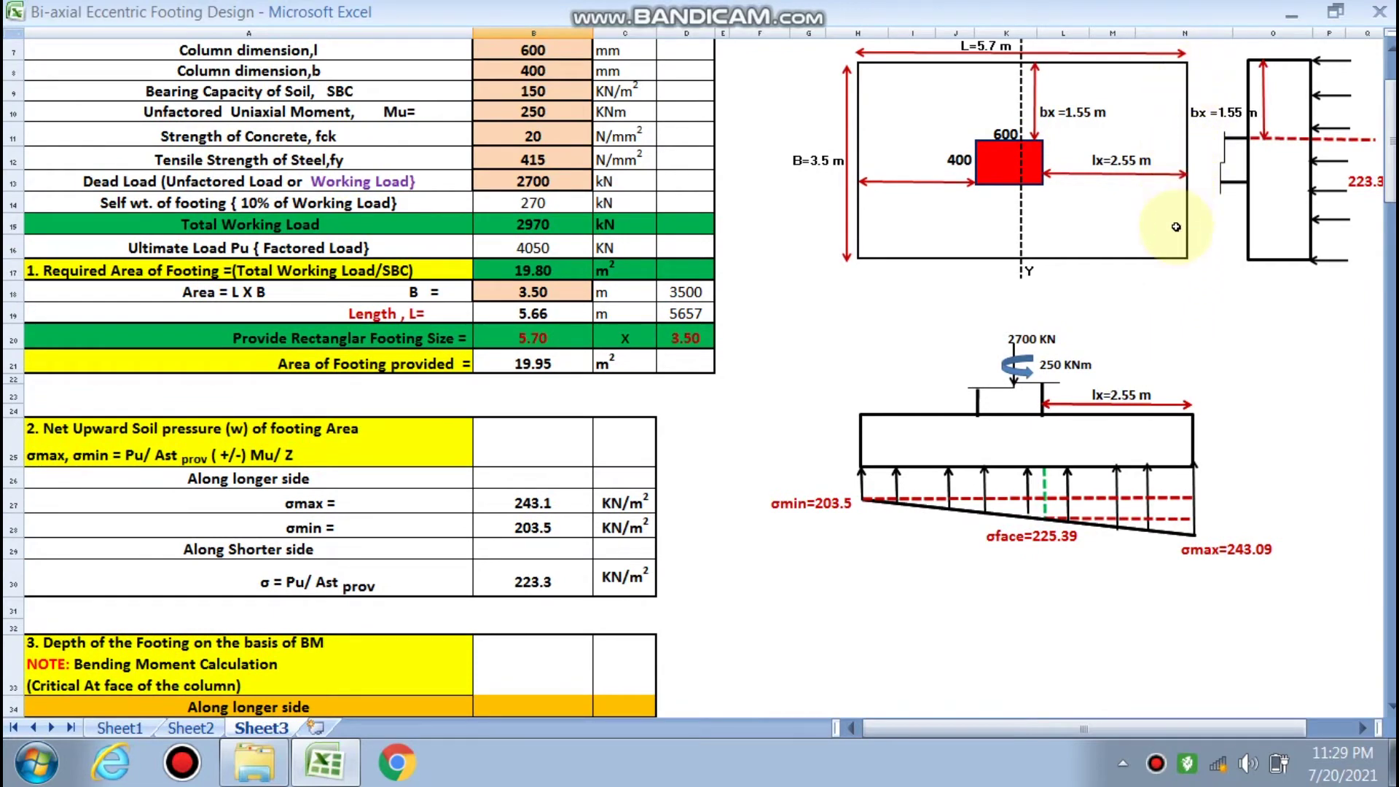
scroll(894, 300, down, 4)
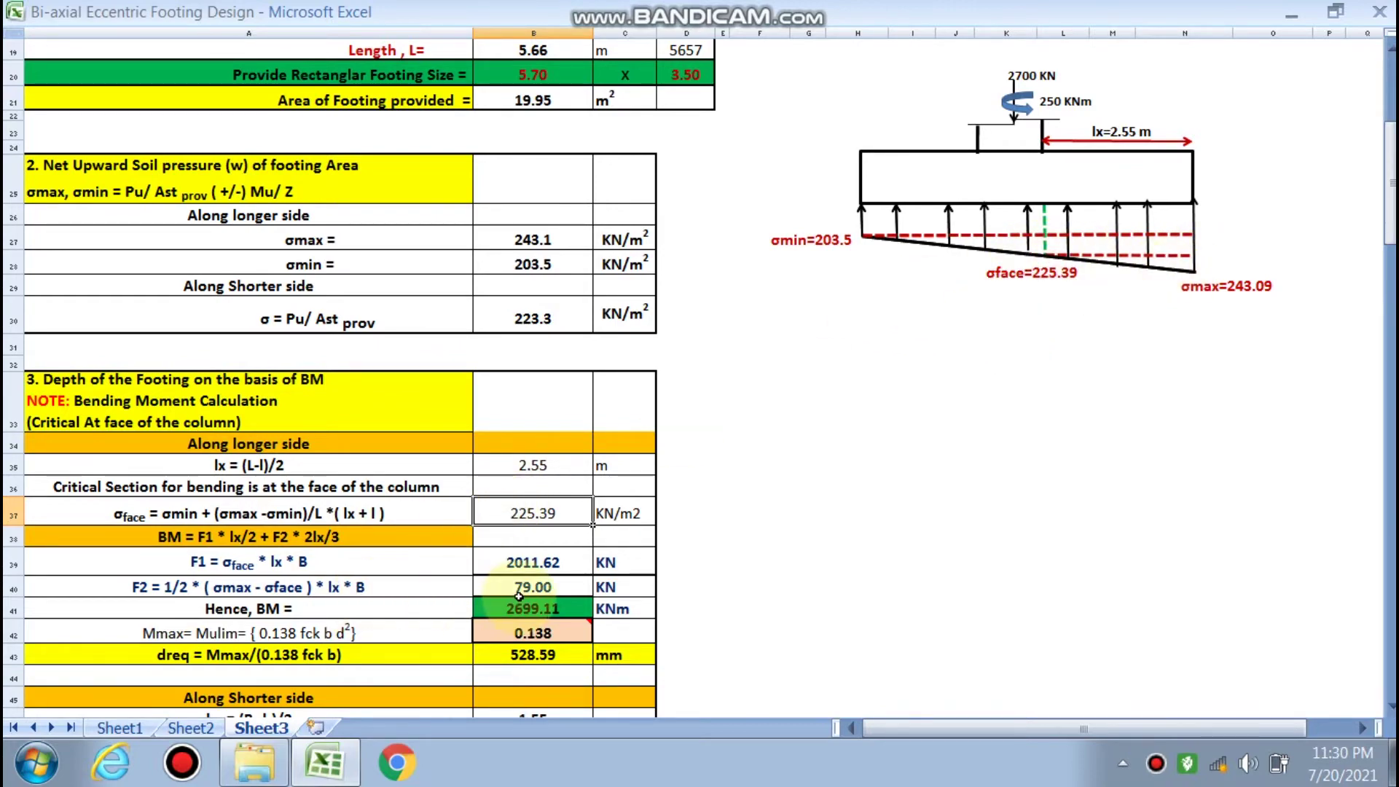
scroll(977, 583, up, 5)
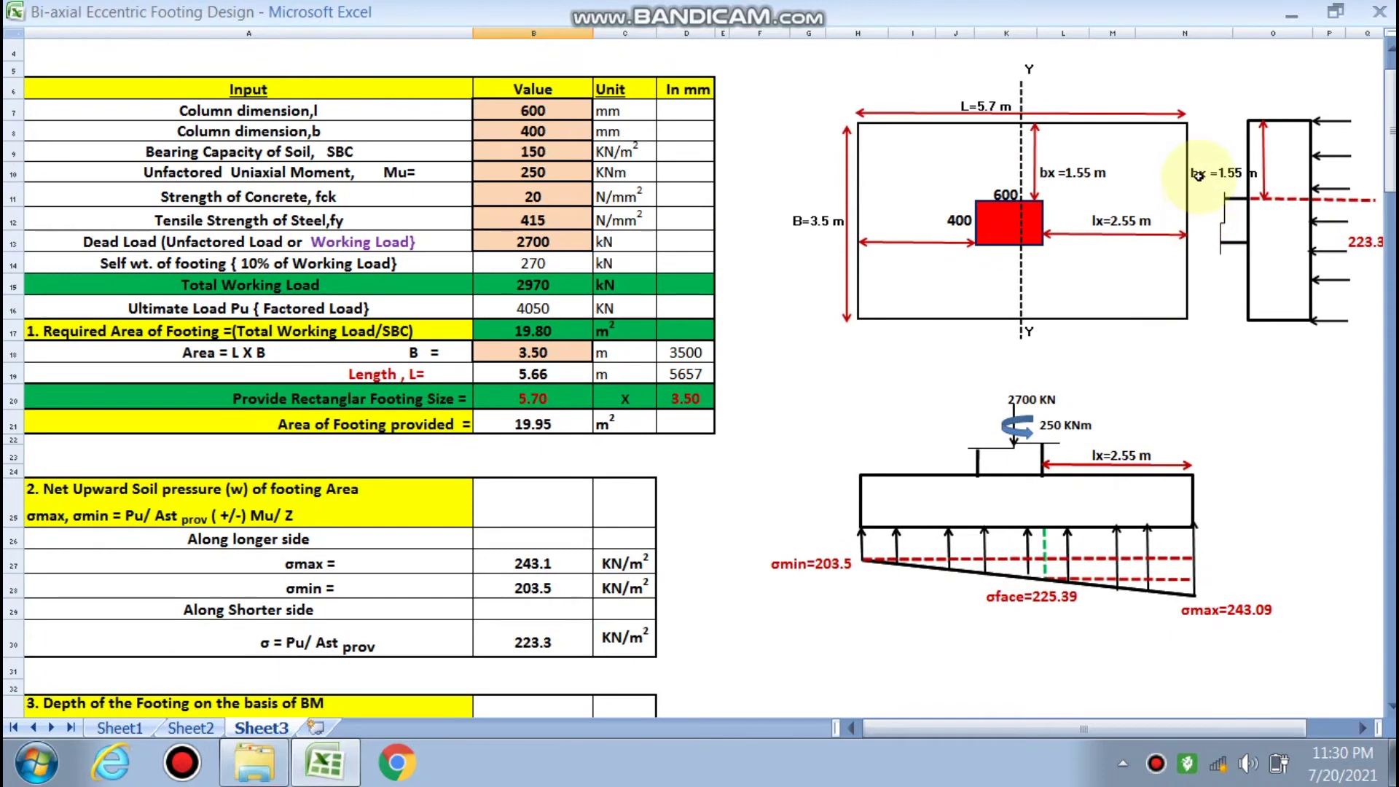
scroll(765, 398, down, 6)
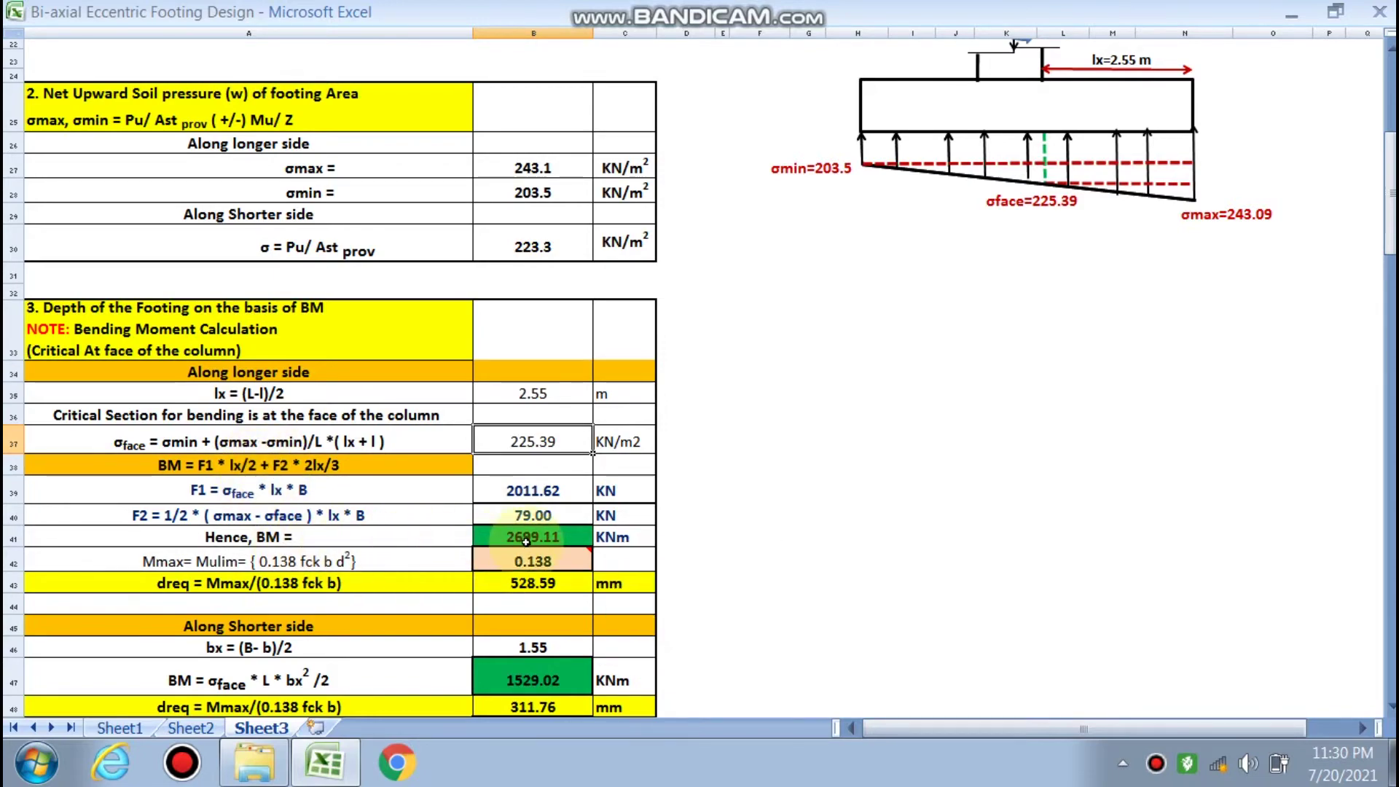
scroll(818, 562, up, 6)
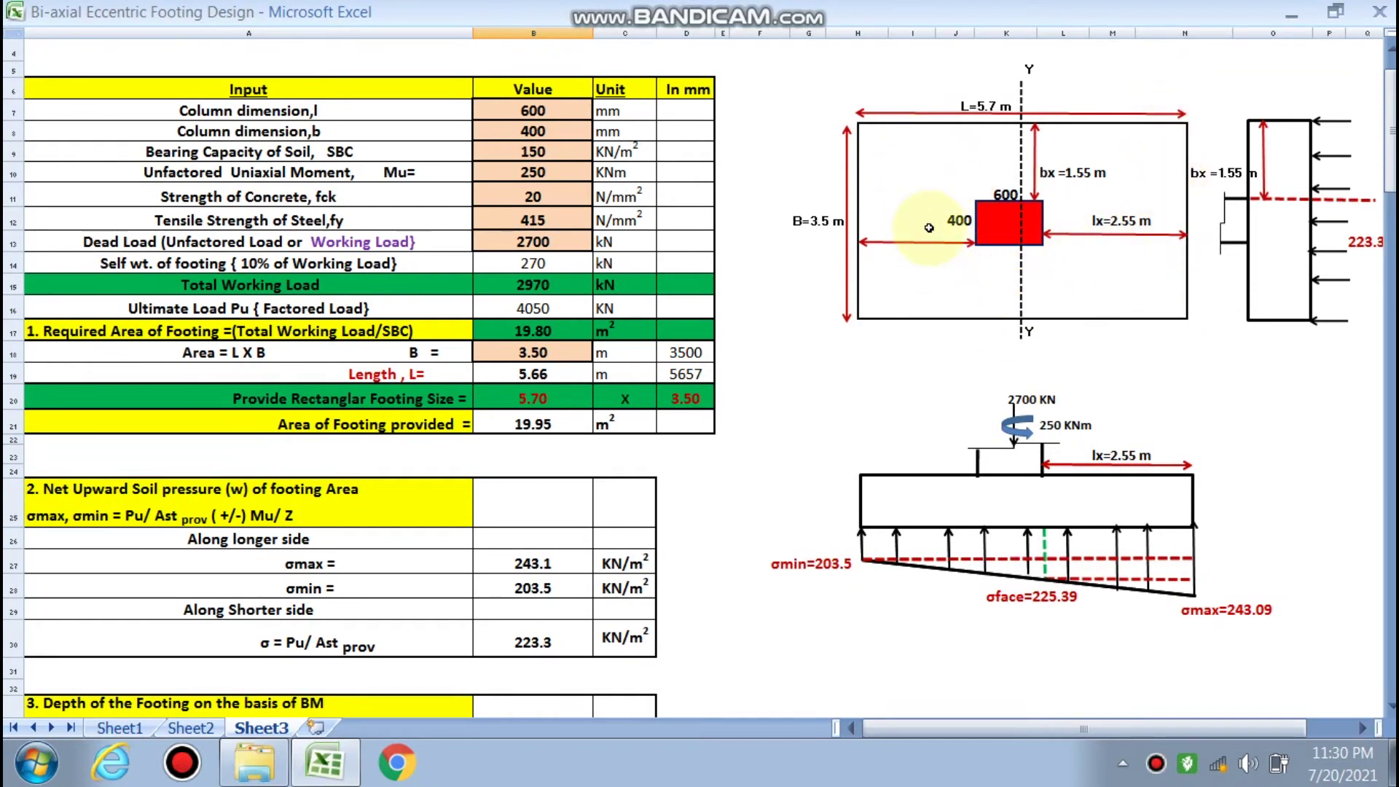
scroll(925, 240, down, 3)
scroll(928, 227, down, 4)
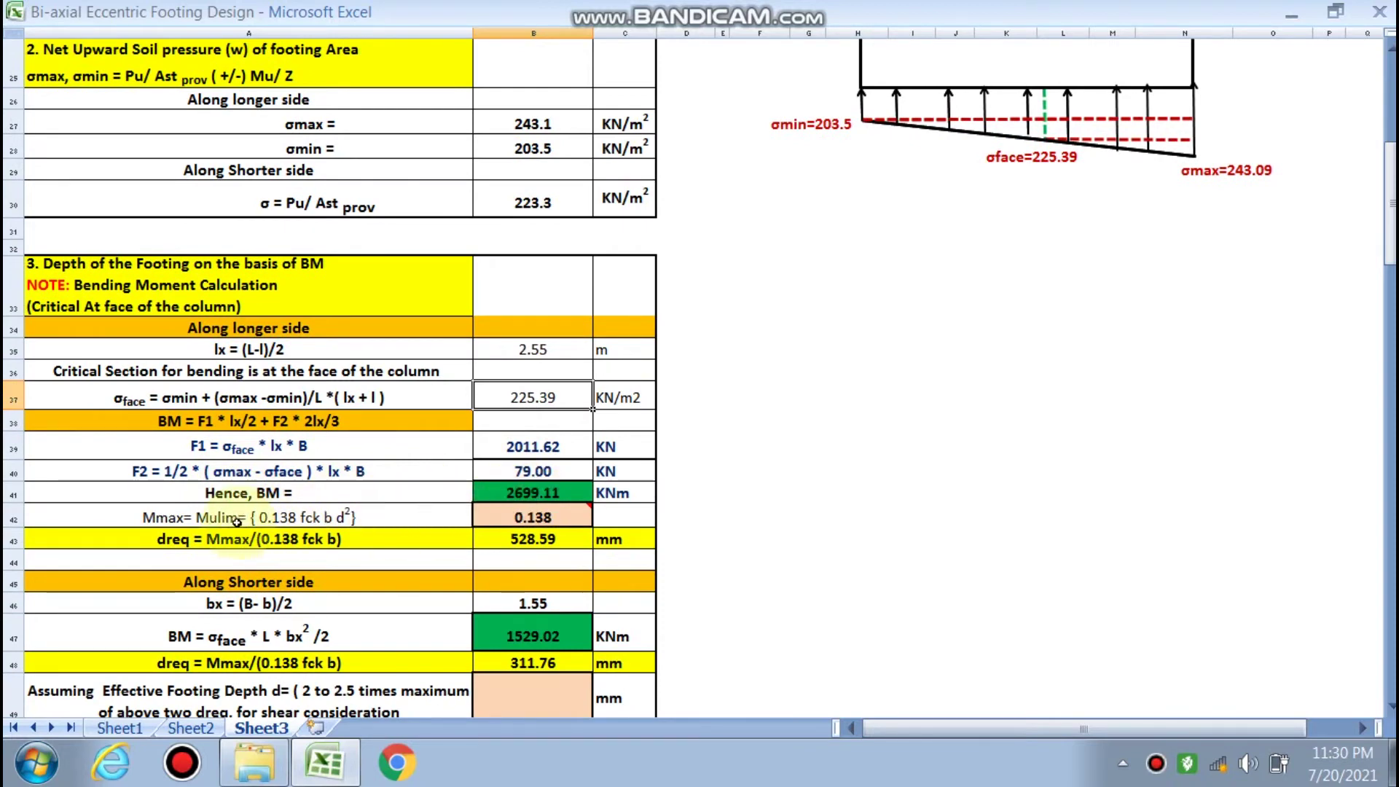
Set the limiting moment coefficient in the longer-side depth calculation to 0.133
click(516, 513)
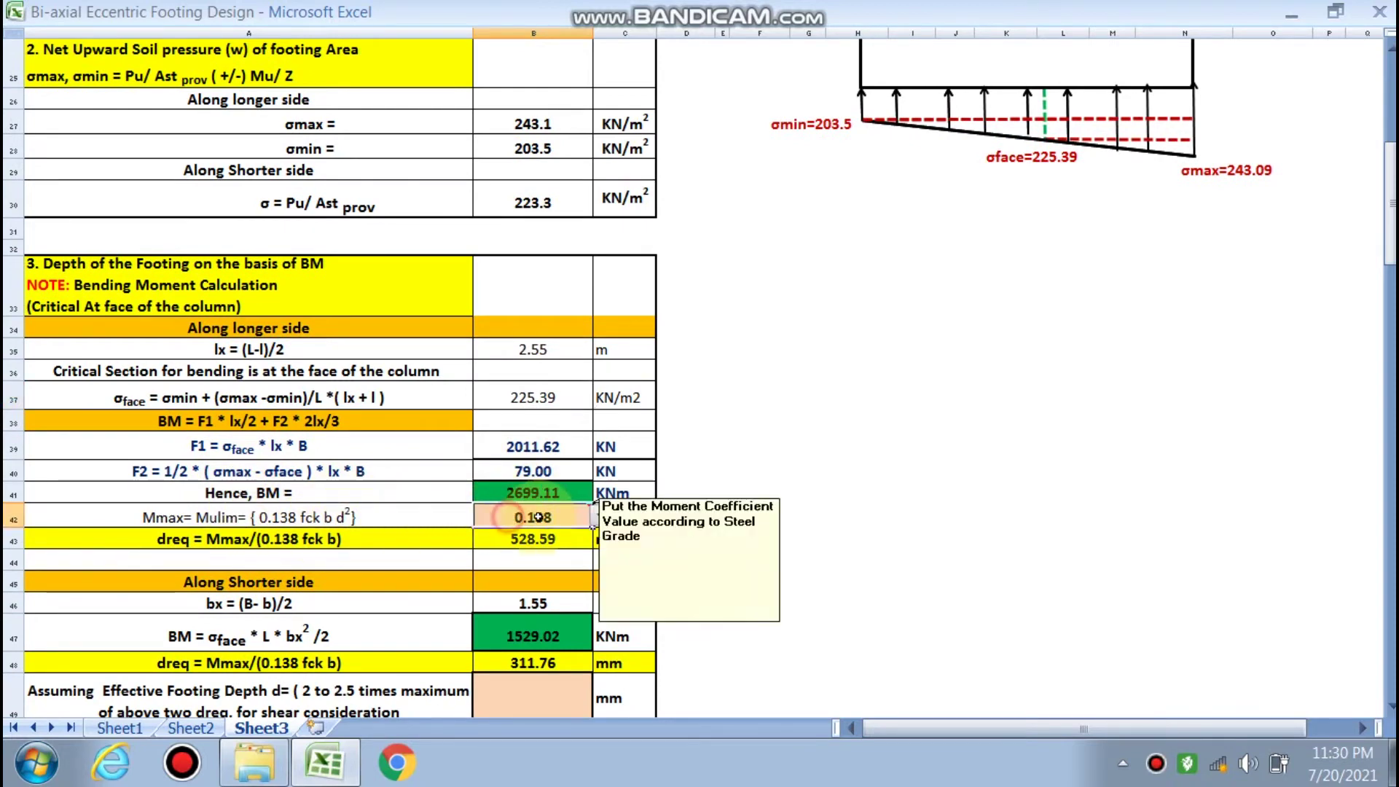
click(599, 516)
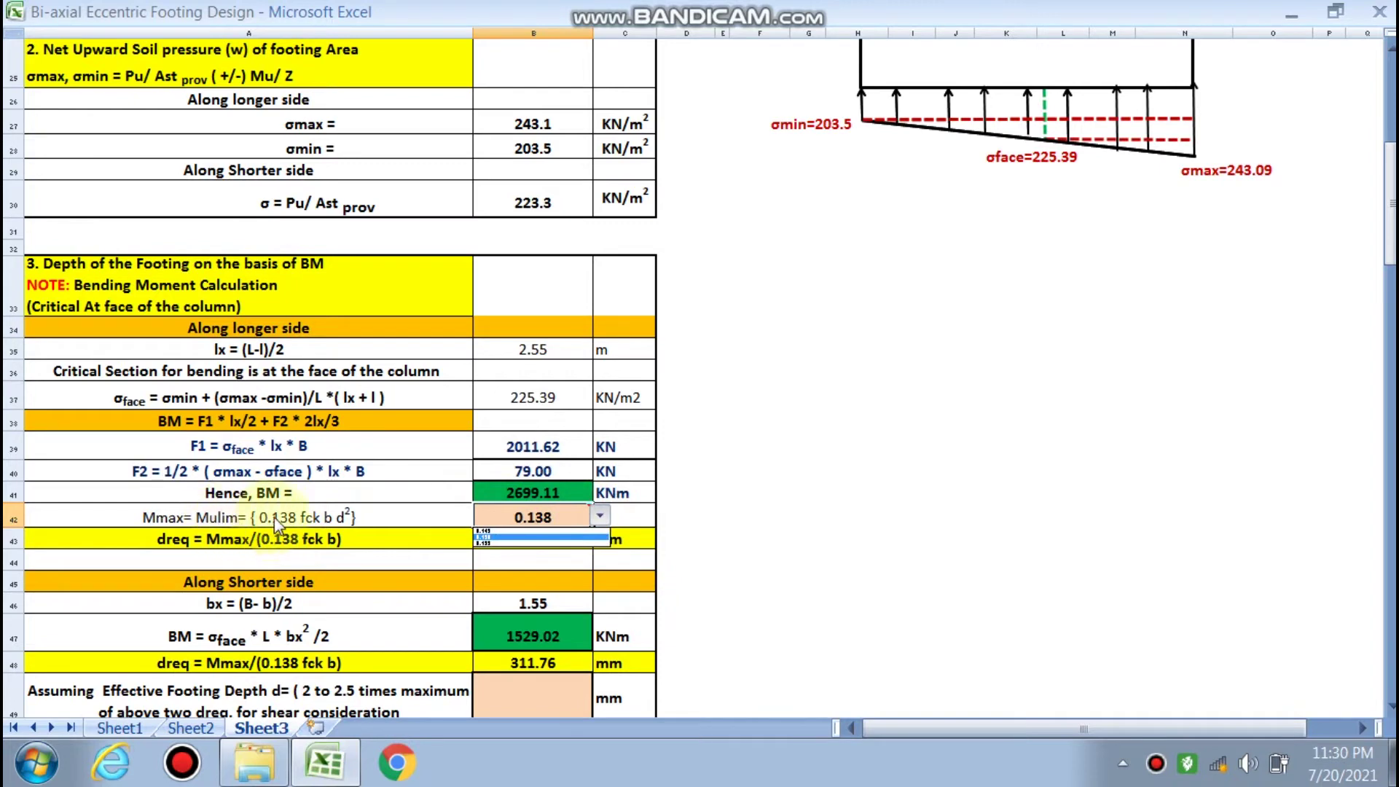
click(498, 543)
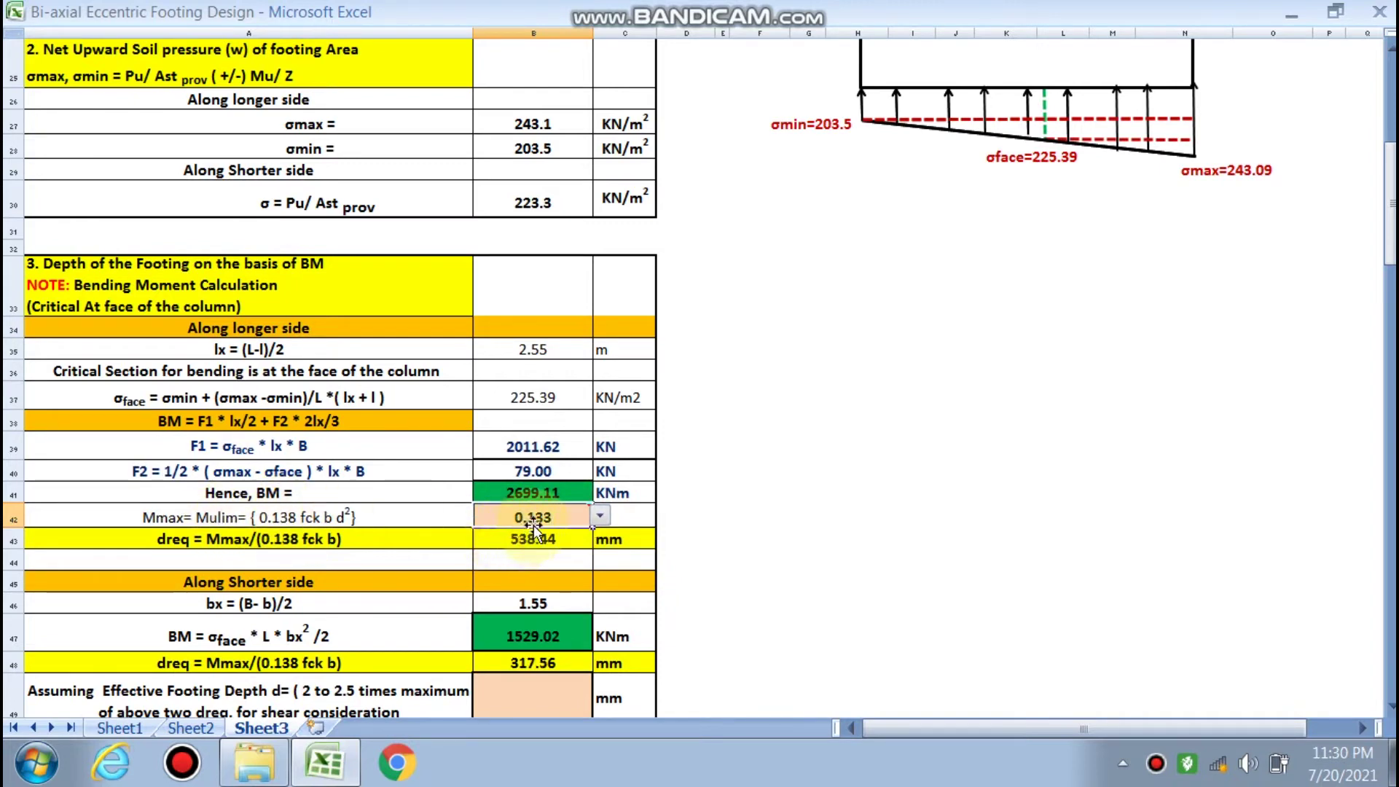
Set the limiting moment coefficient back to 0.138
click(600, 516)
click(510, 548)
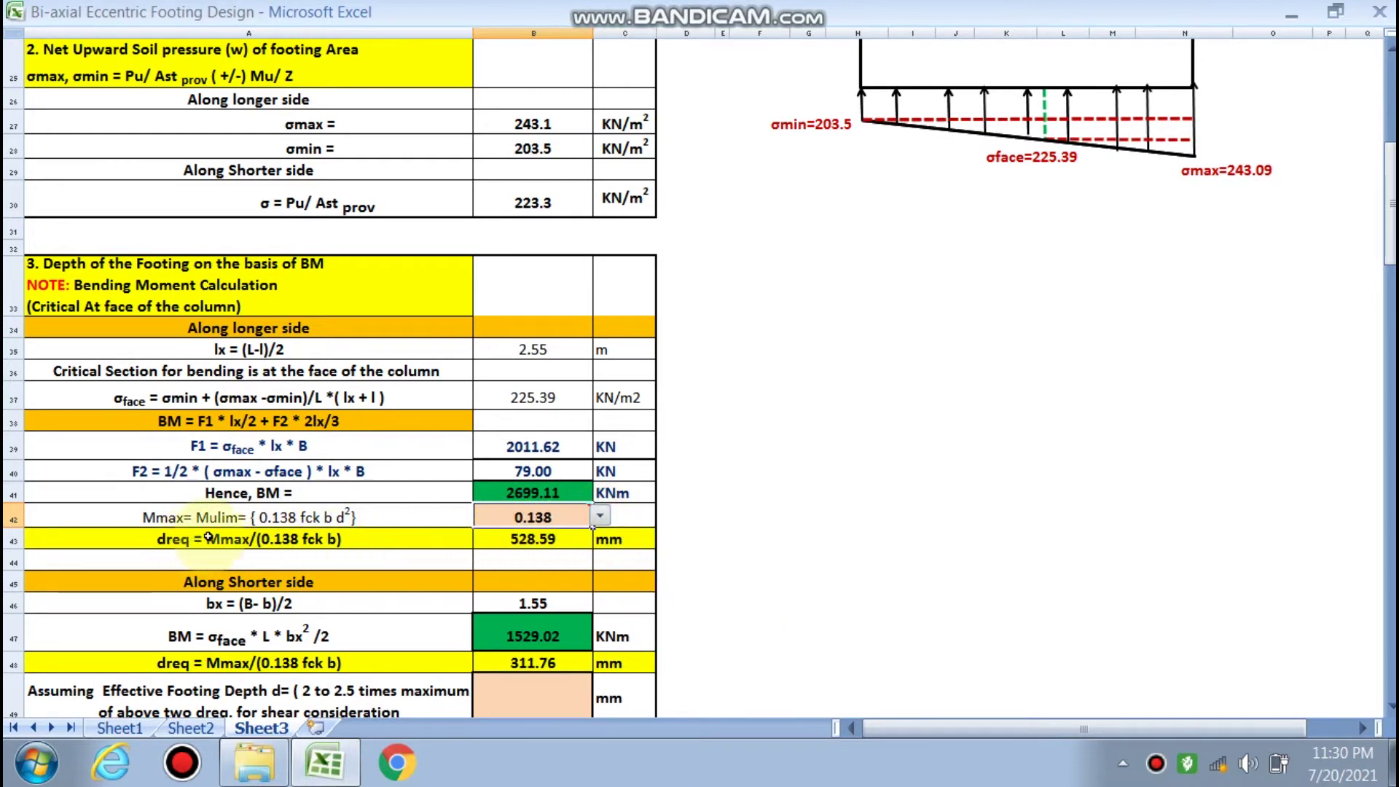
click(508, 547)
Examine the shorter-side bending moment and required depth calculation against the footing plan, side pressure diagram and shorter-side soil pressure
scroll(510, 555, down, 3)
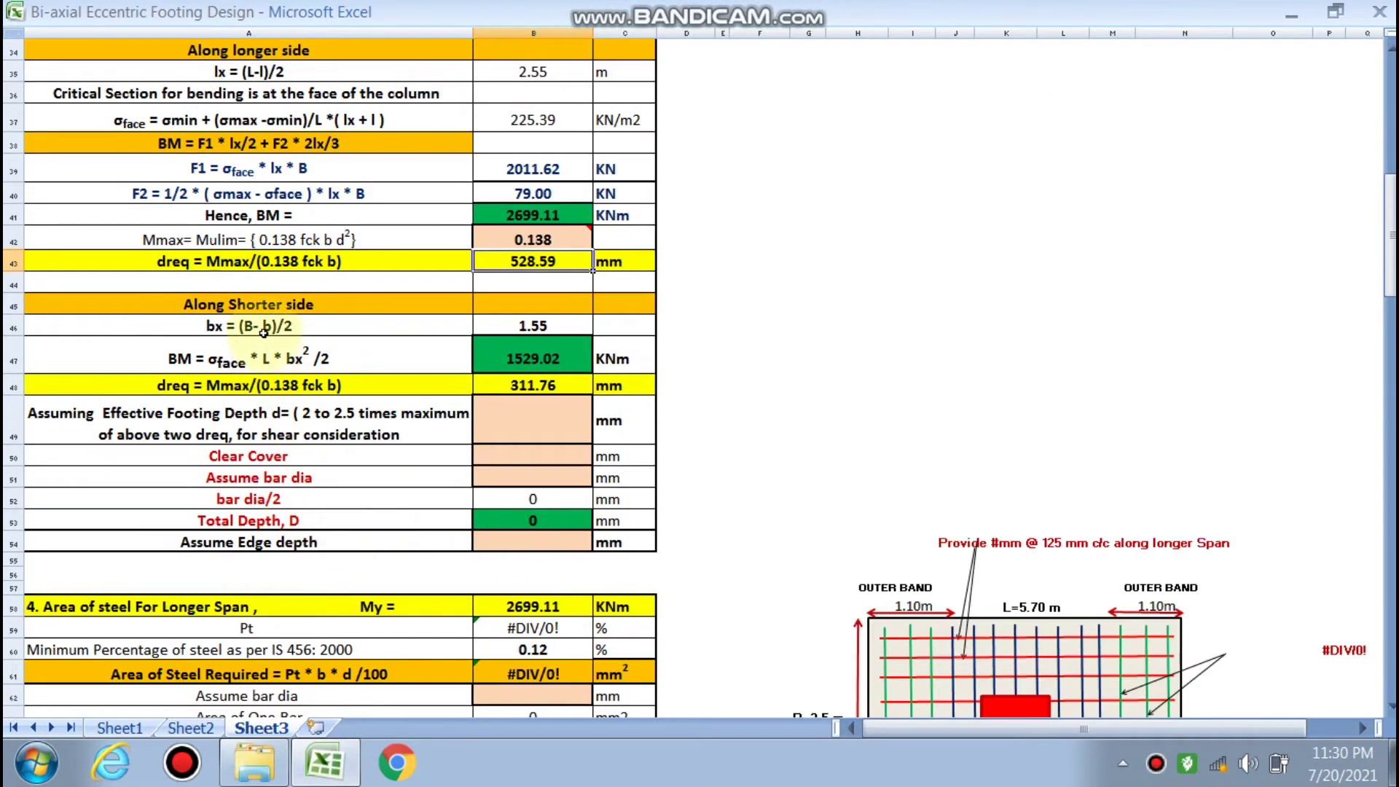
scroll(993, 500, up, 11)
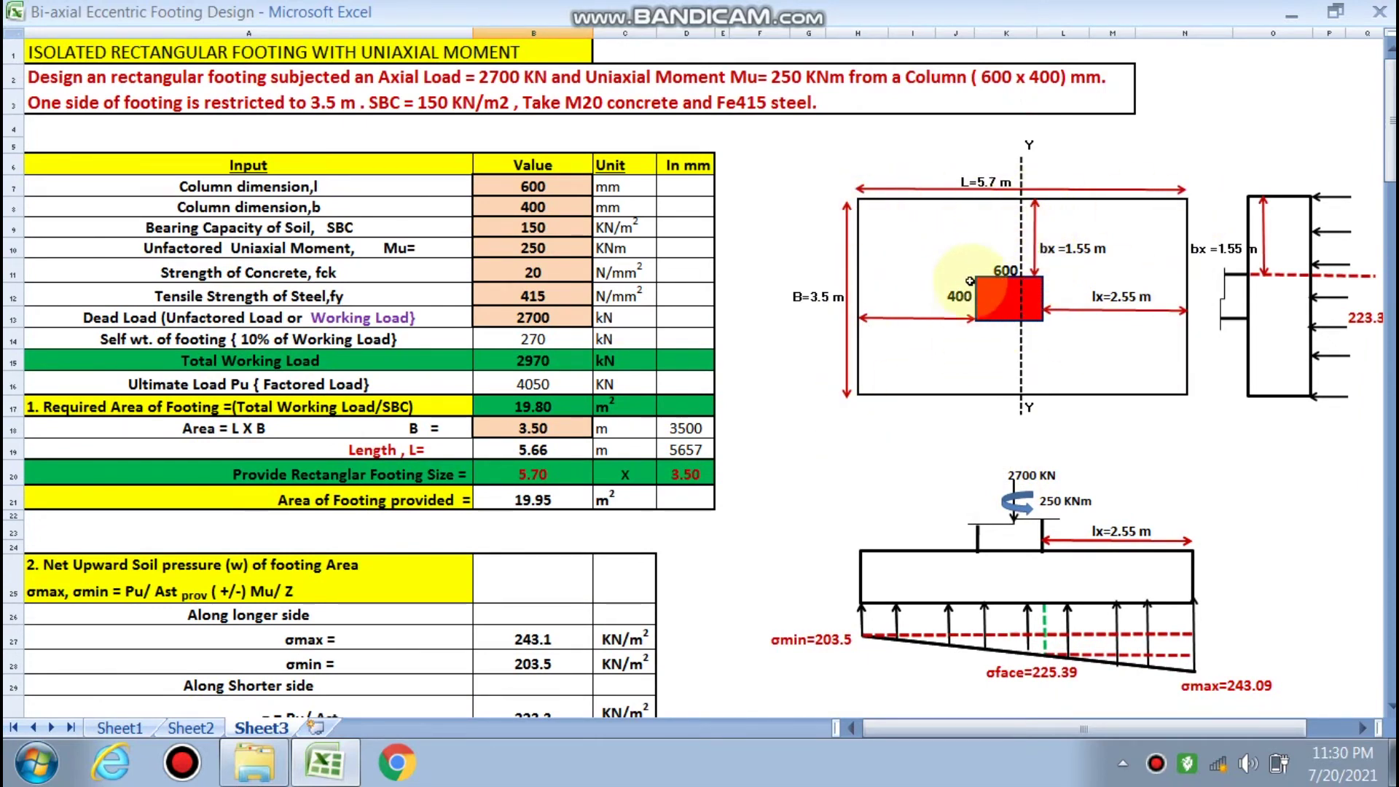
scroll(729, 321, down, 9)
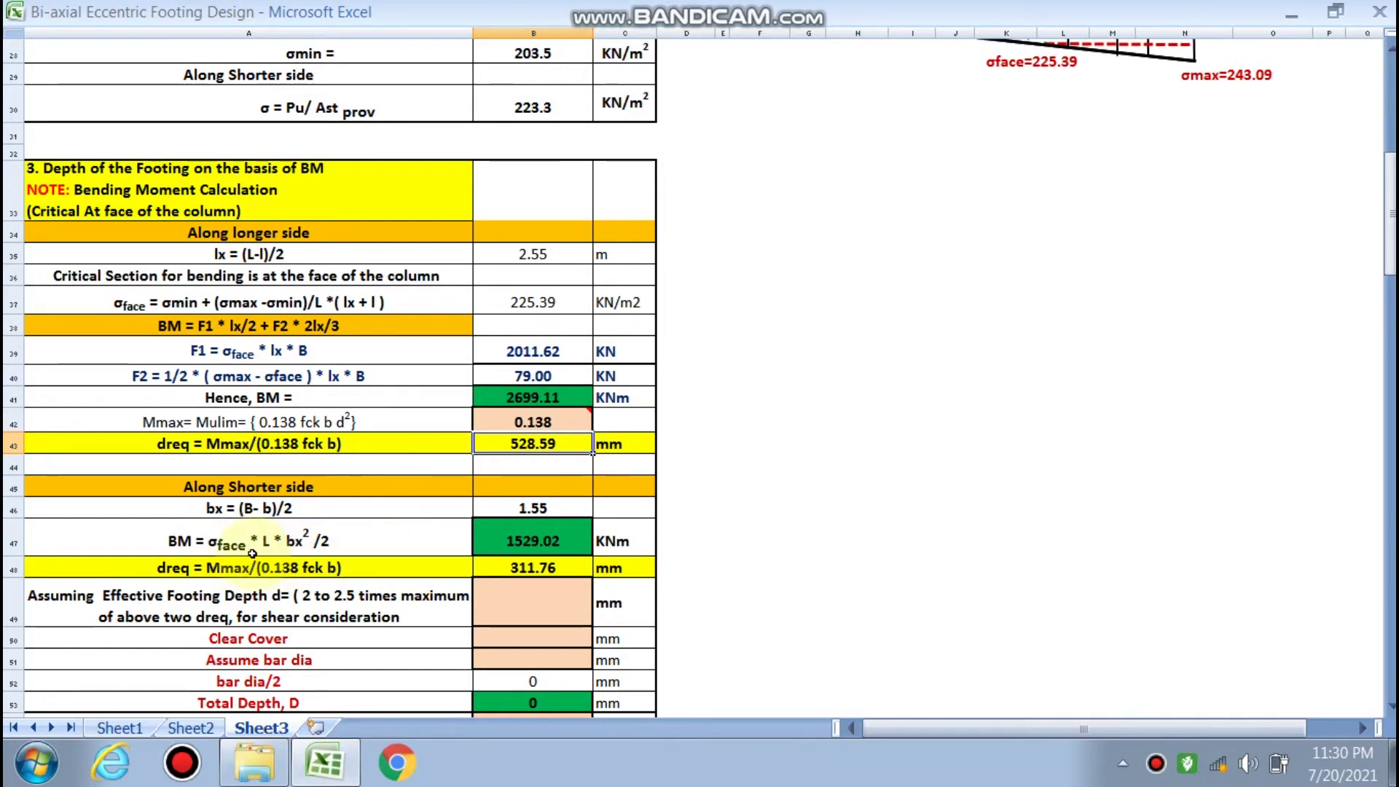
scroll(1322, 454, up, 6)
scroll(1322, 453, up, 3)
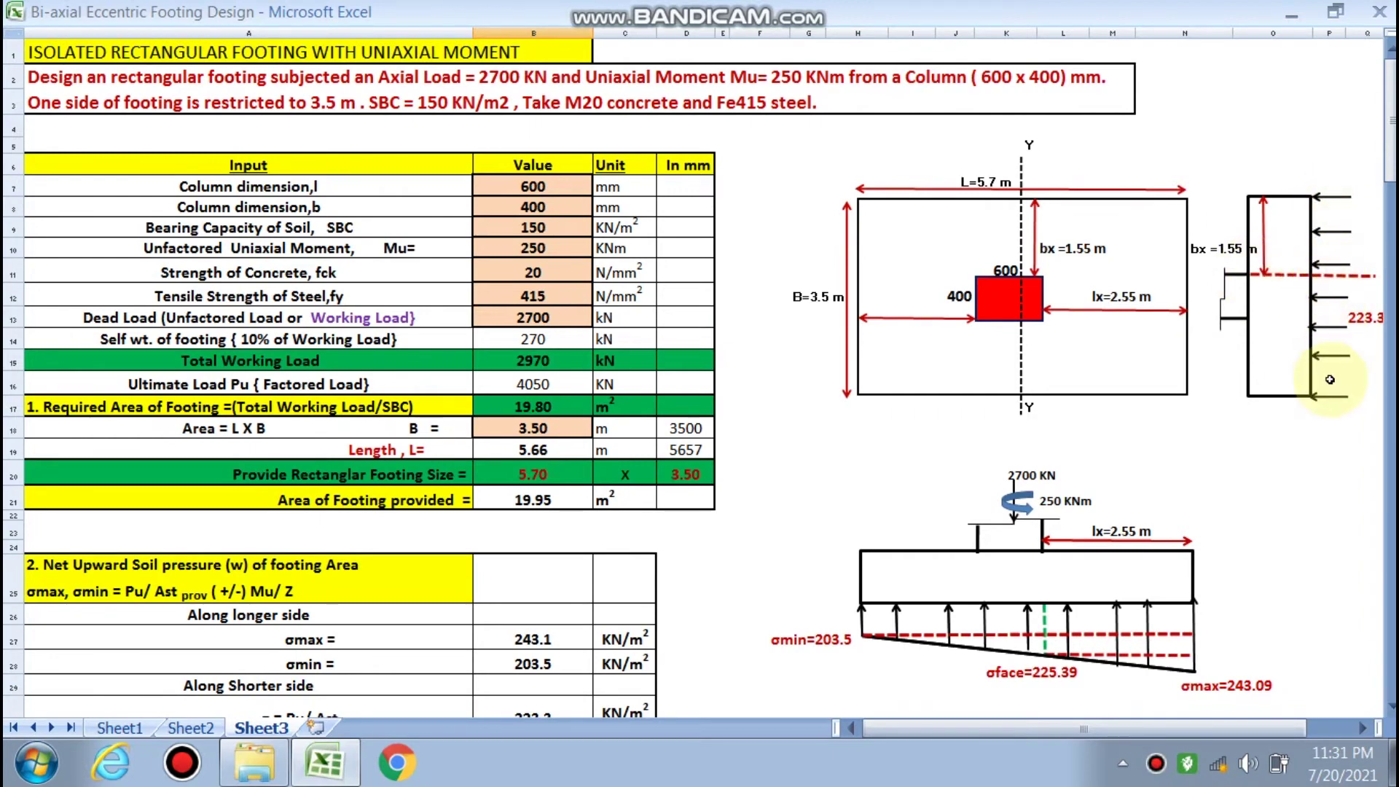
scroll(789, 365, down, 3)
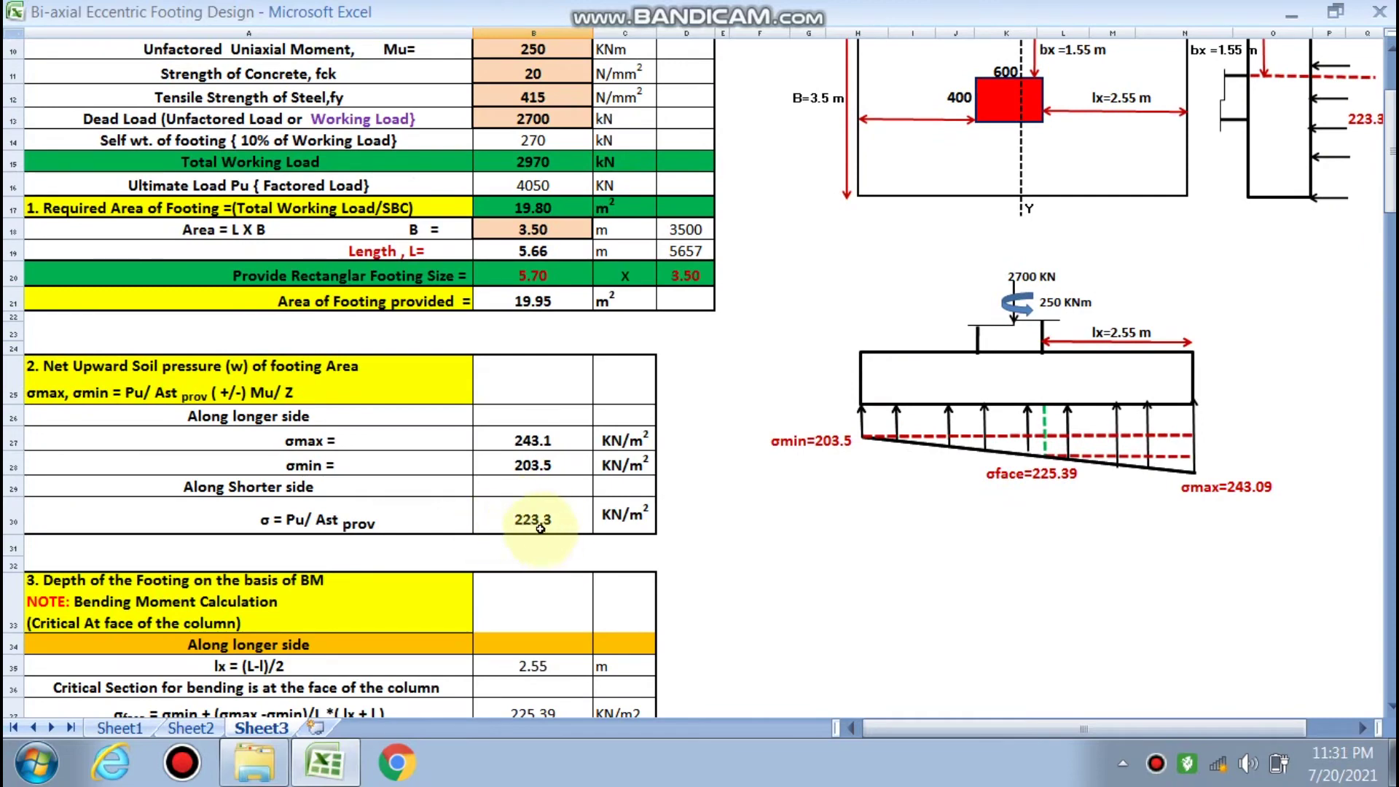
scroll(542, 521, down, 7)
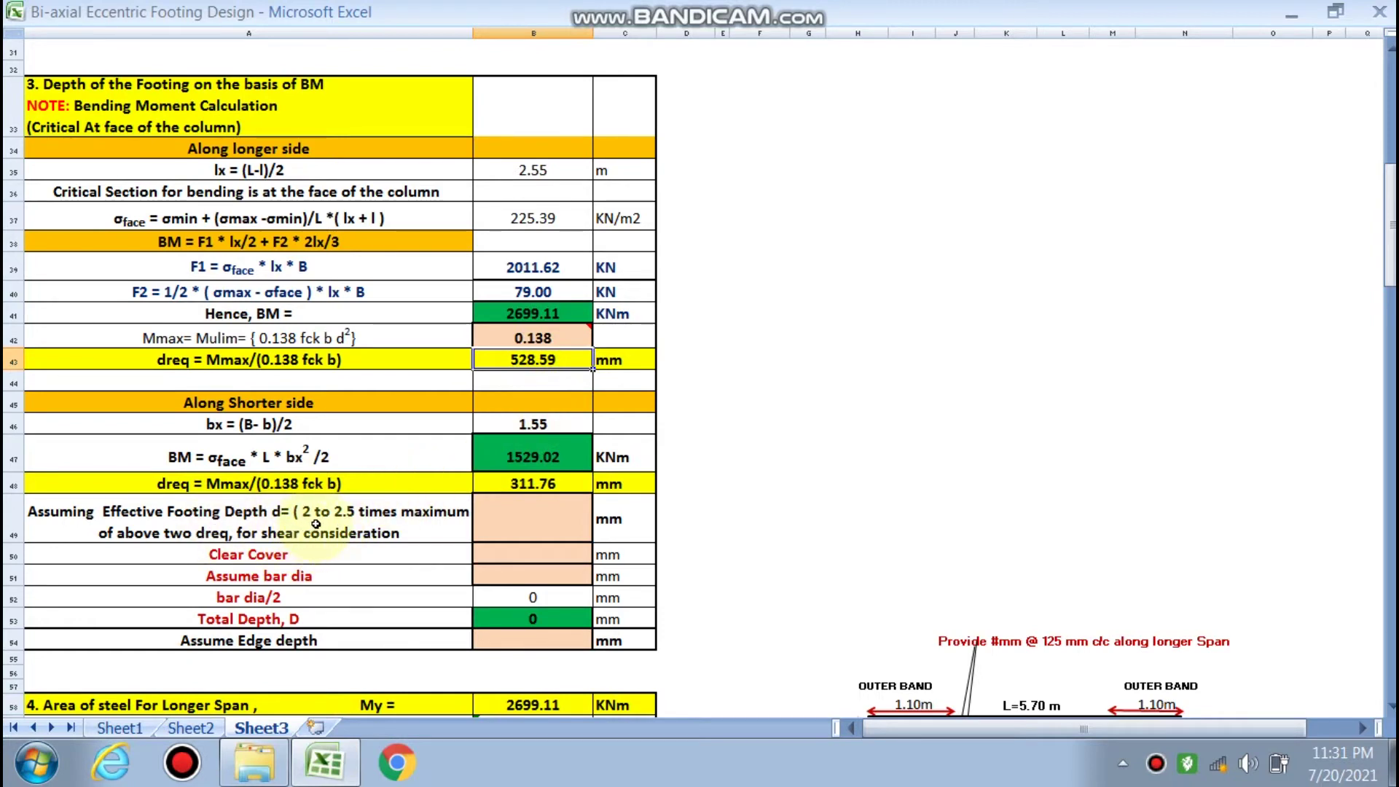
Set the assumed effective footing depth to 1000 mm and check the one-way shear result
click(529, 524)
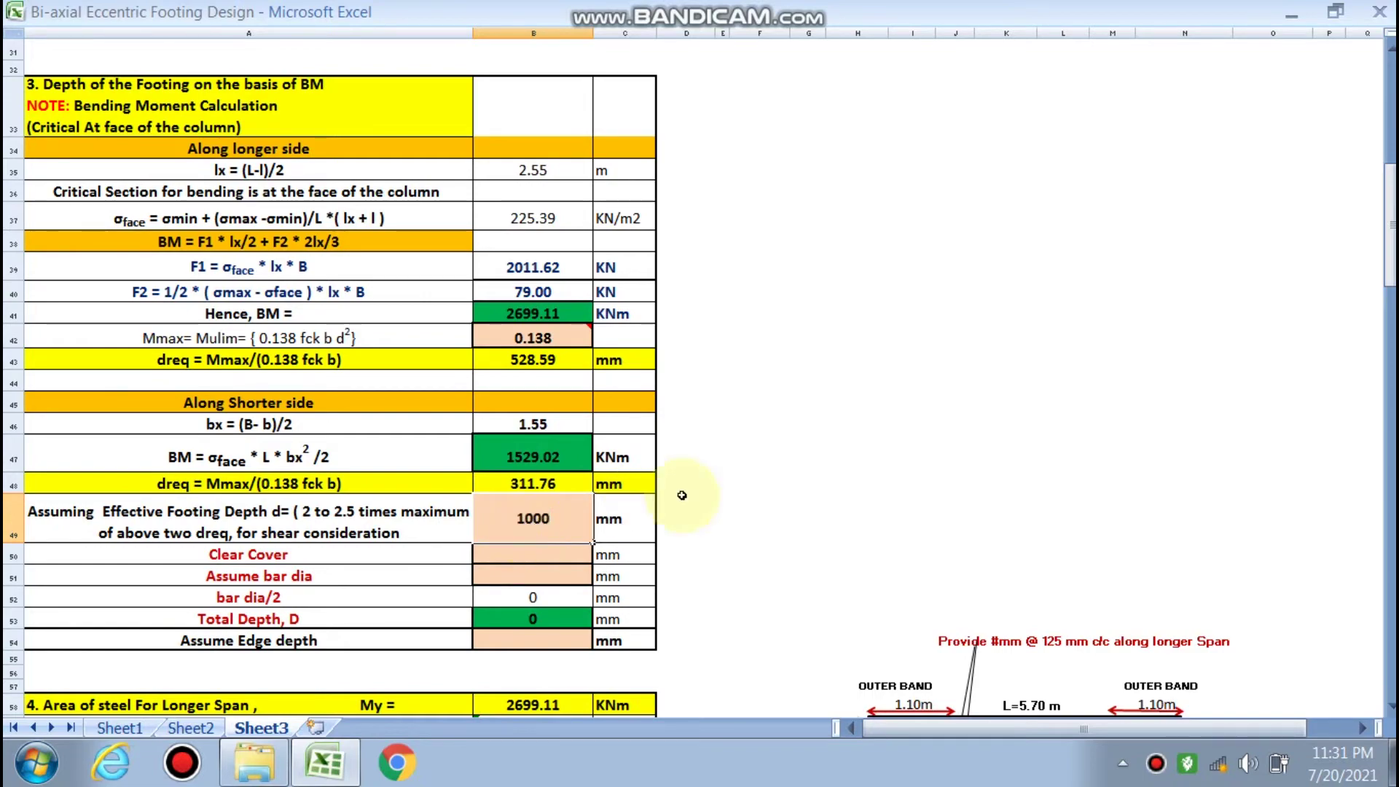
click(759, 474)
scroll(757, 470, down, 11)
scroll(755, 465, down, 11)
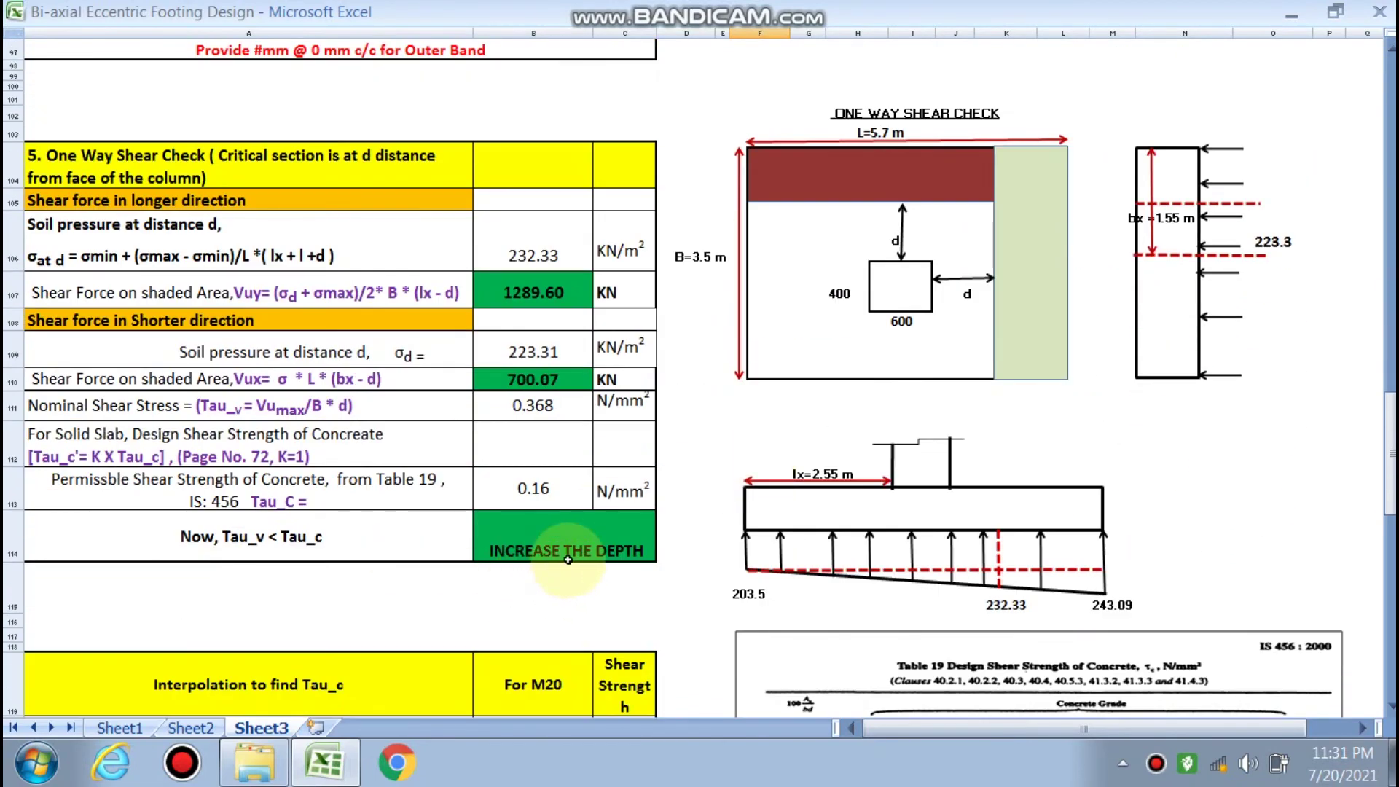
Set the assumed effective footing depth to 1020 mm and recheck the one-way shear result
scroll(539, 354, up, 20)
click(542, 354)
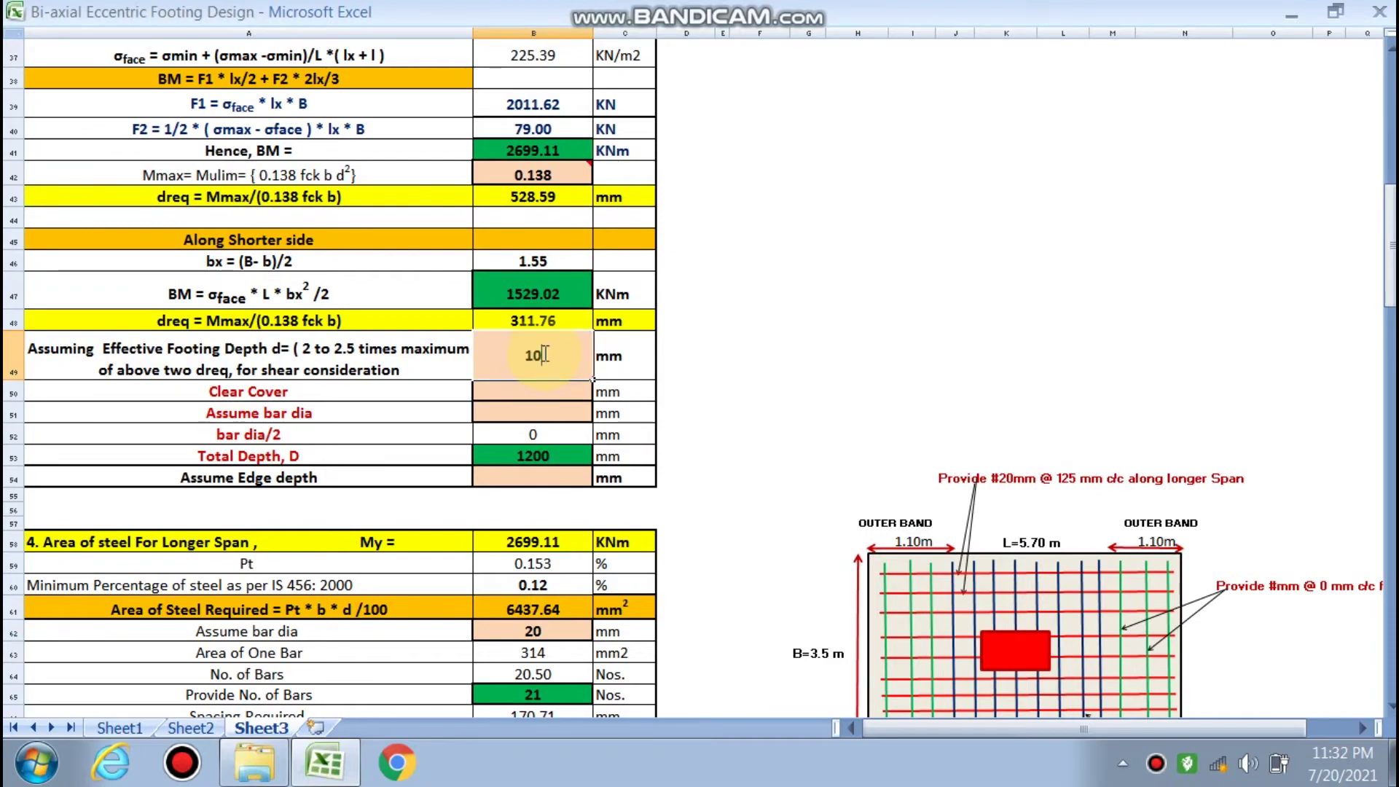
text(1020)
click(698, 350)
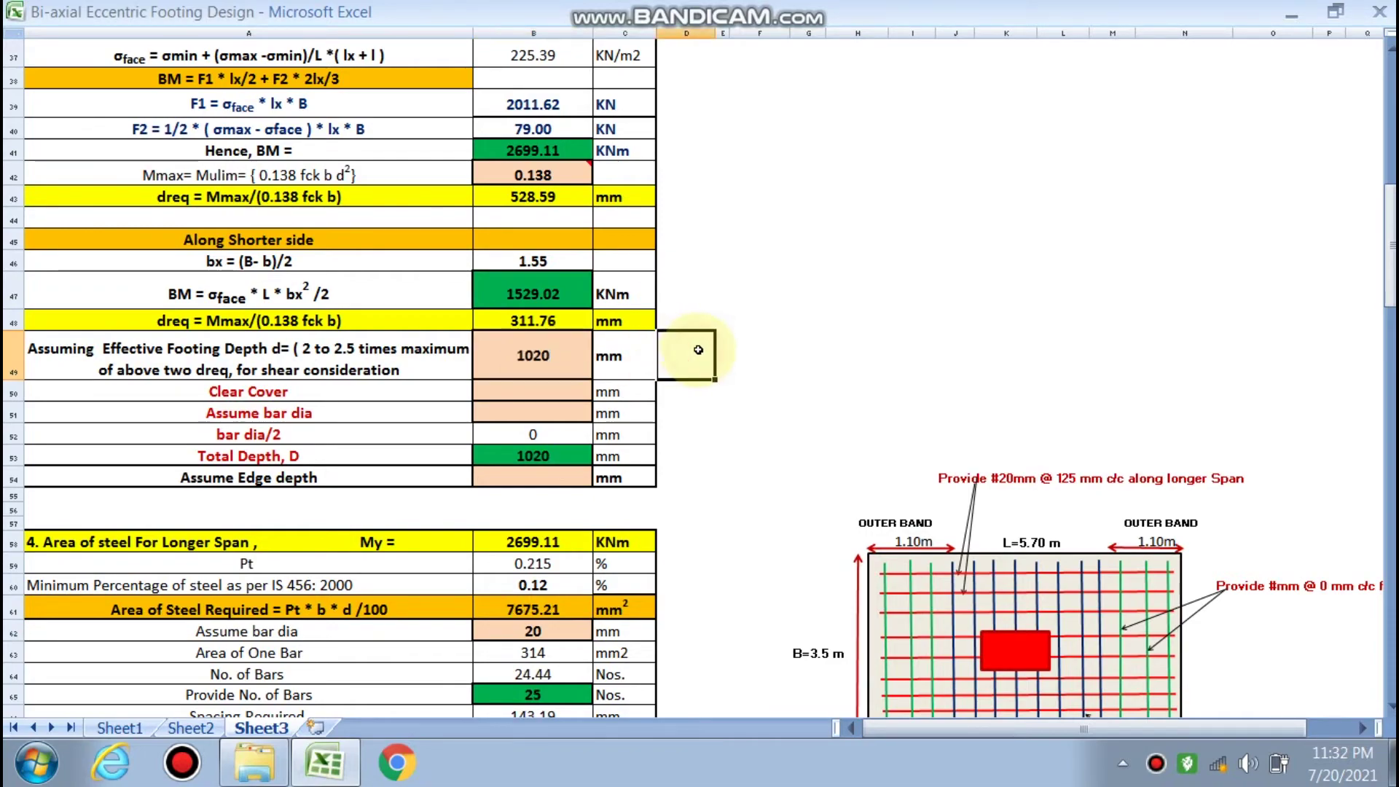
scroll(698, 349, down, 16)
scroll(698, 349, down, 6)
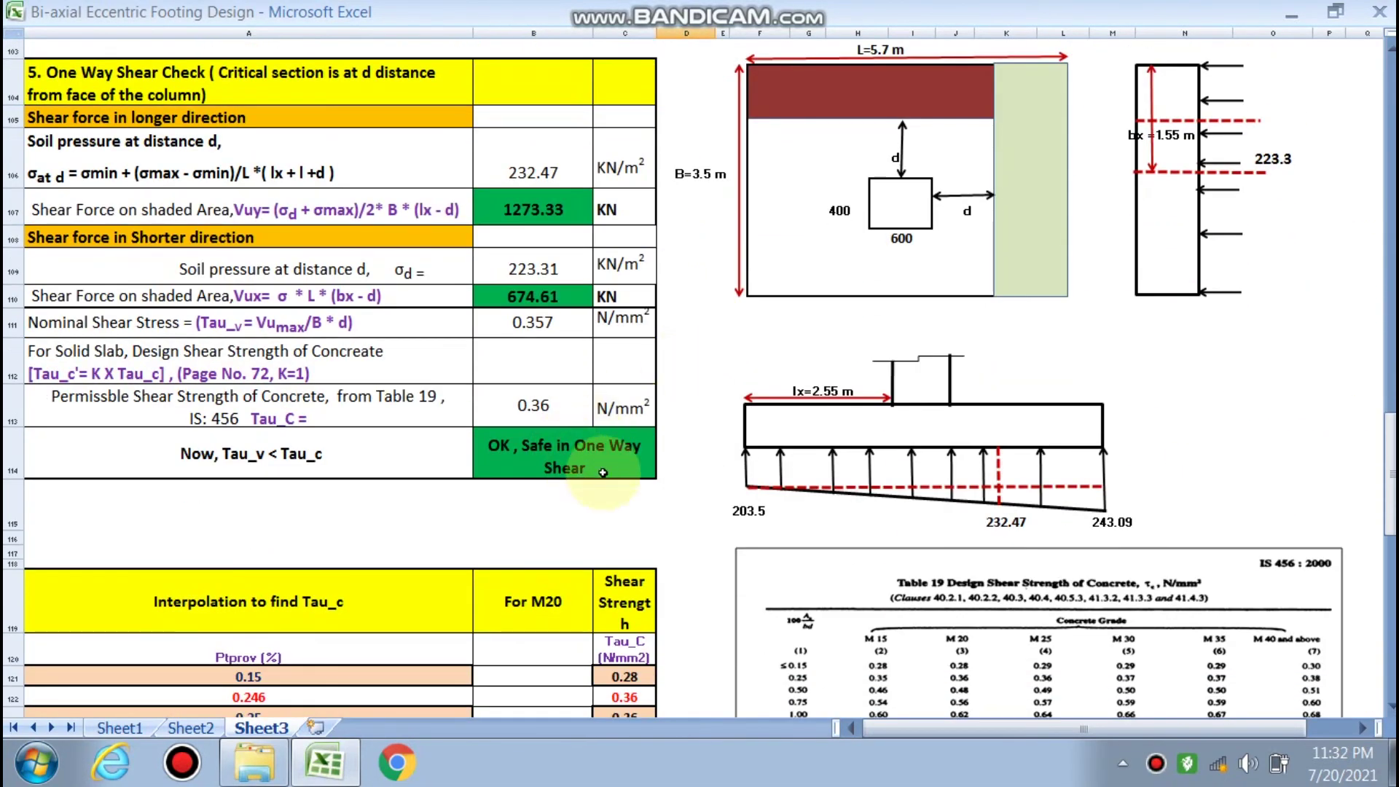
Set the clear cover to 50 mm and the assumed bar diameter in the footing depth section to 20 mm
scroll(618, 475, up, 13)
scroll(618, 475, up, 7)
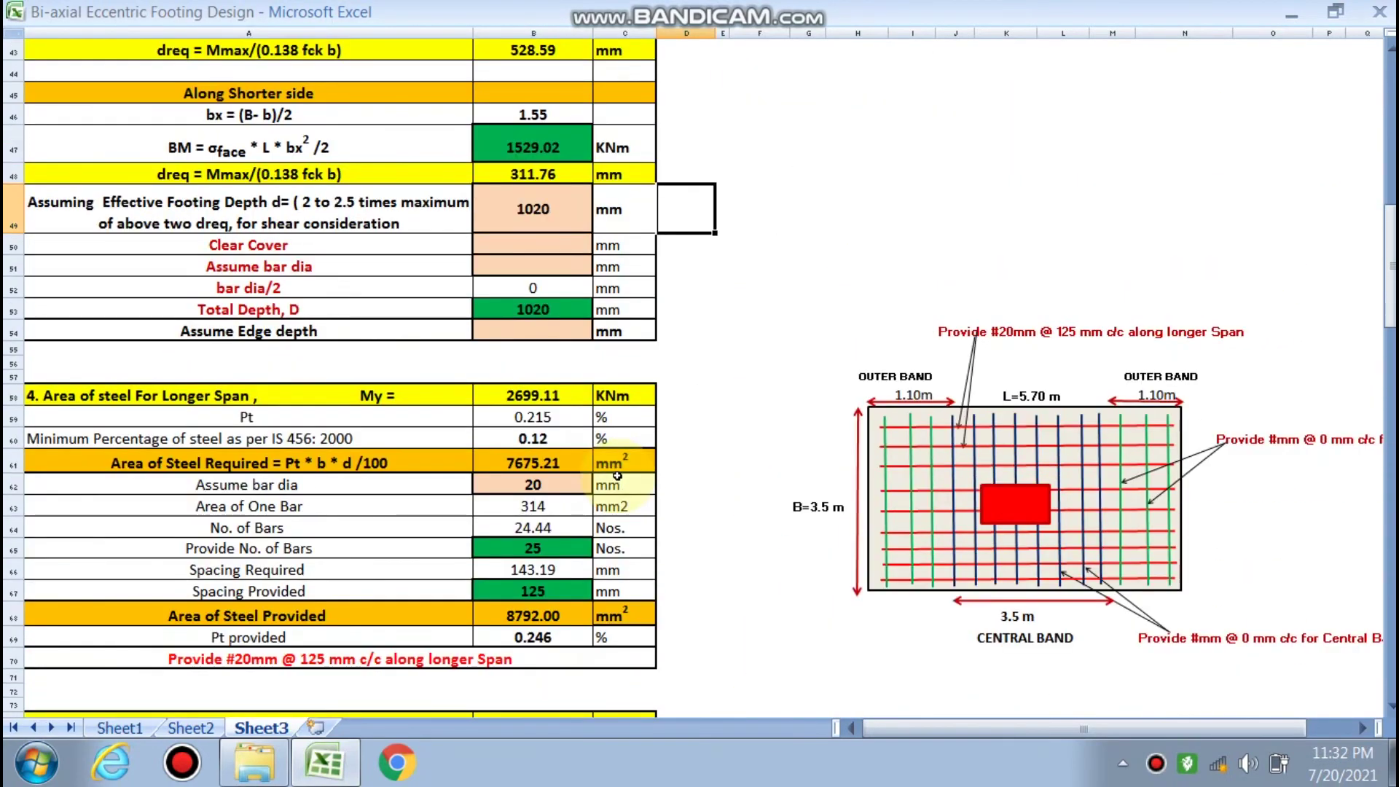
click(549, 247)
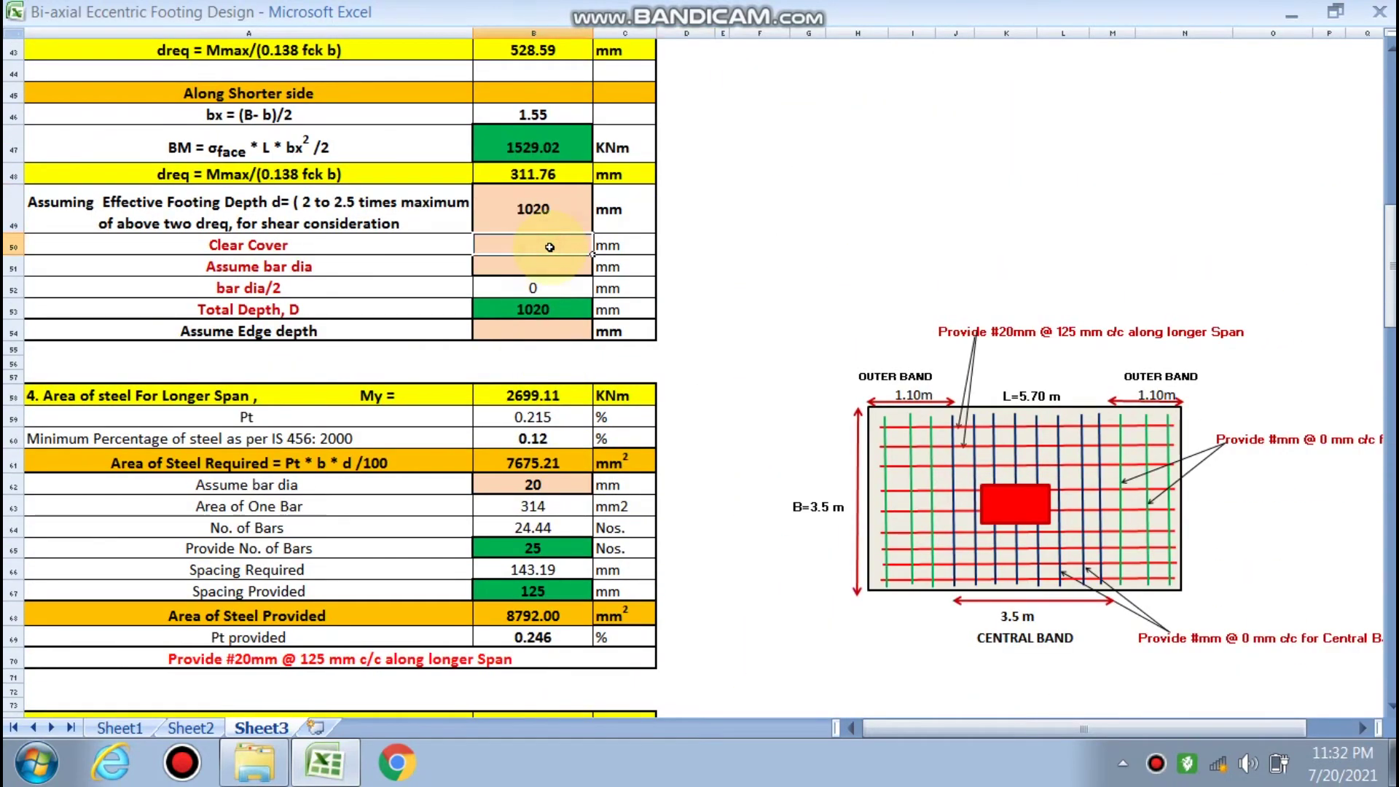
text(50)
click(534, 264)
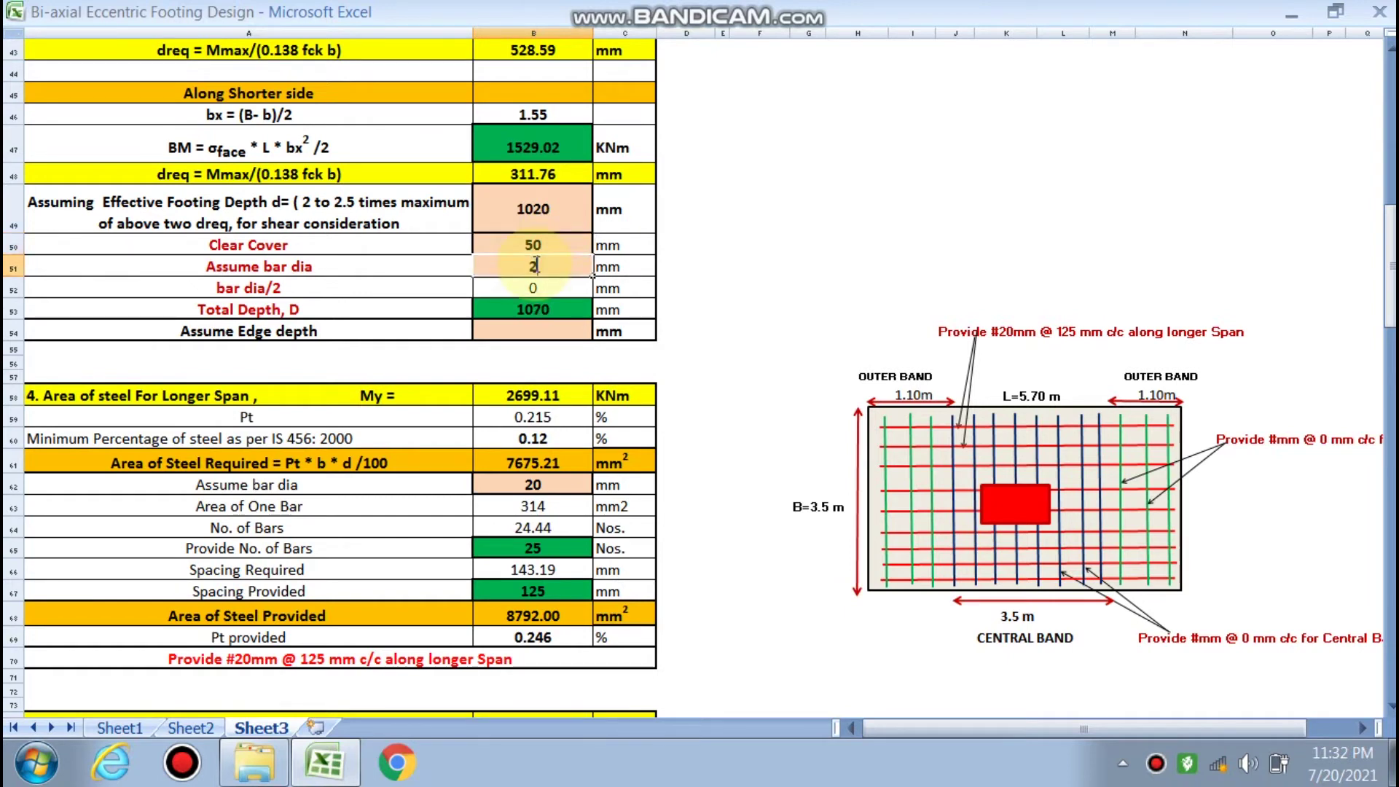
click(501, 315)
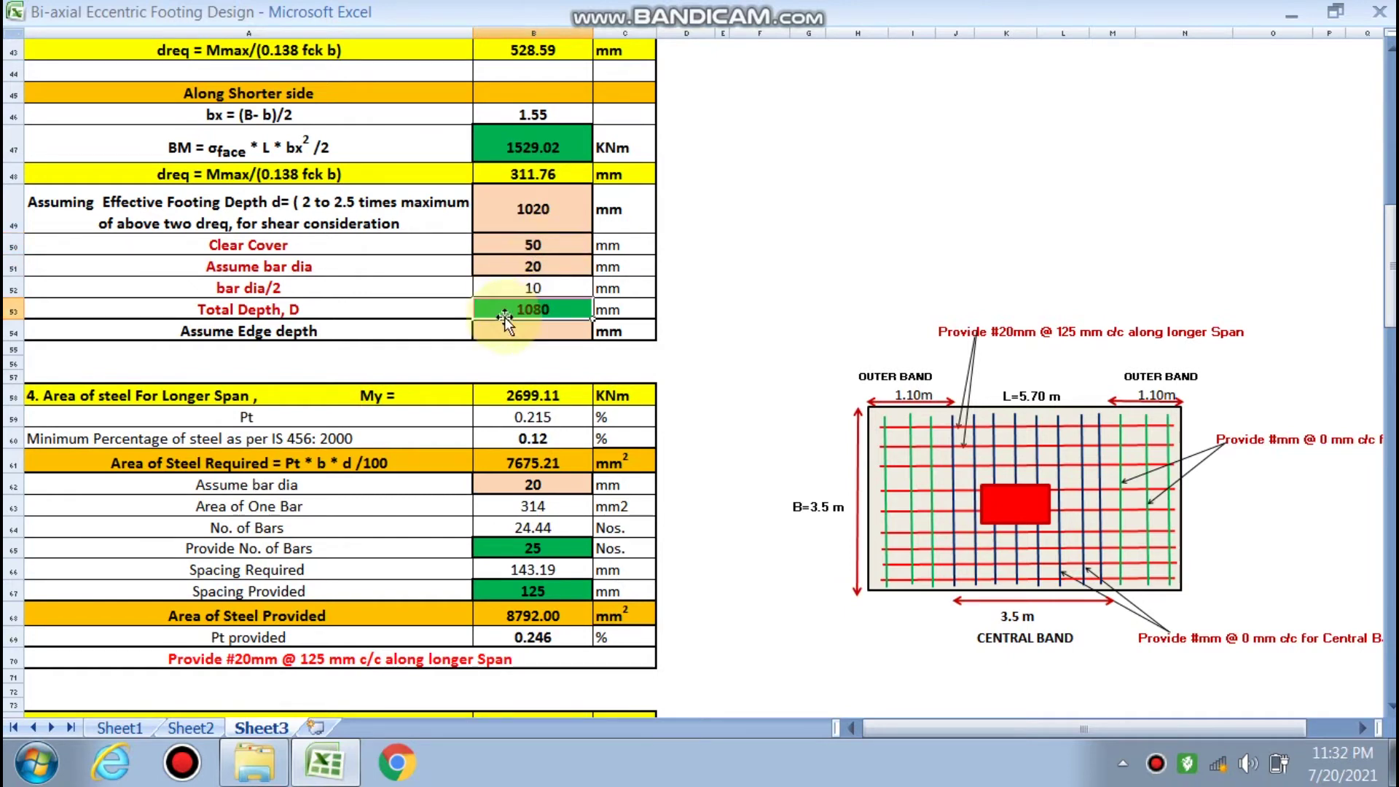
Set the assumed edge depth to 300 mm and check it on the footing section drawing
click(531, 332)
scroll(965, 496, down, 3)
scroll(966, 496, down, 2)
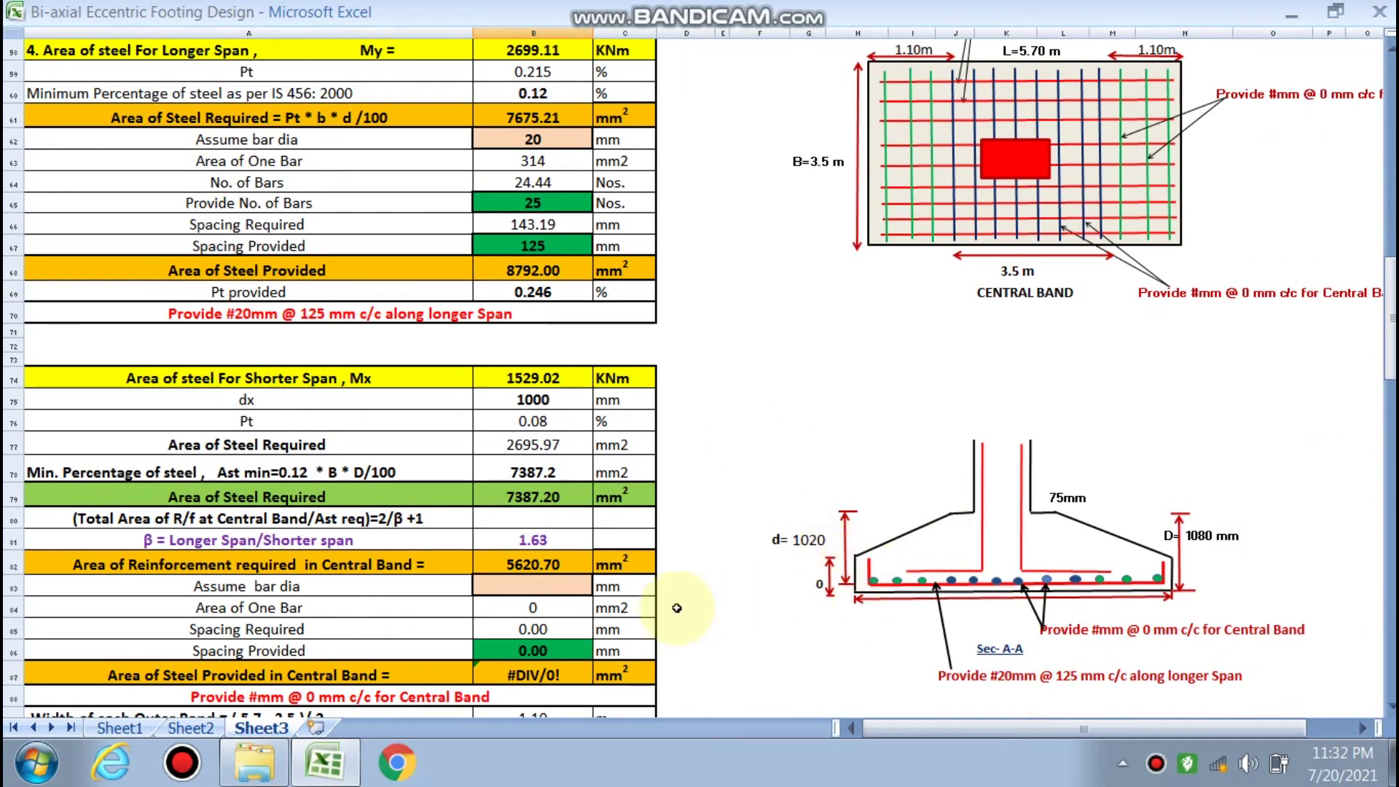
scroll(685, 607, up, 5)
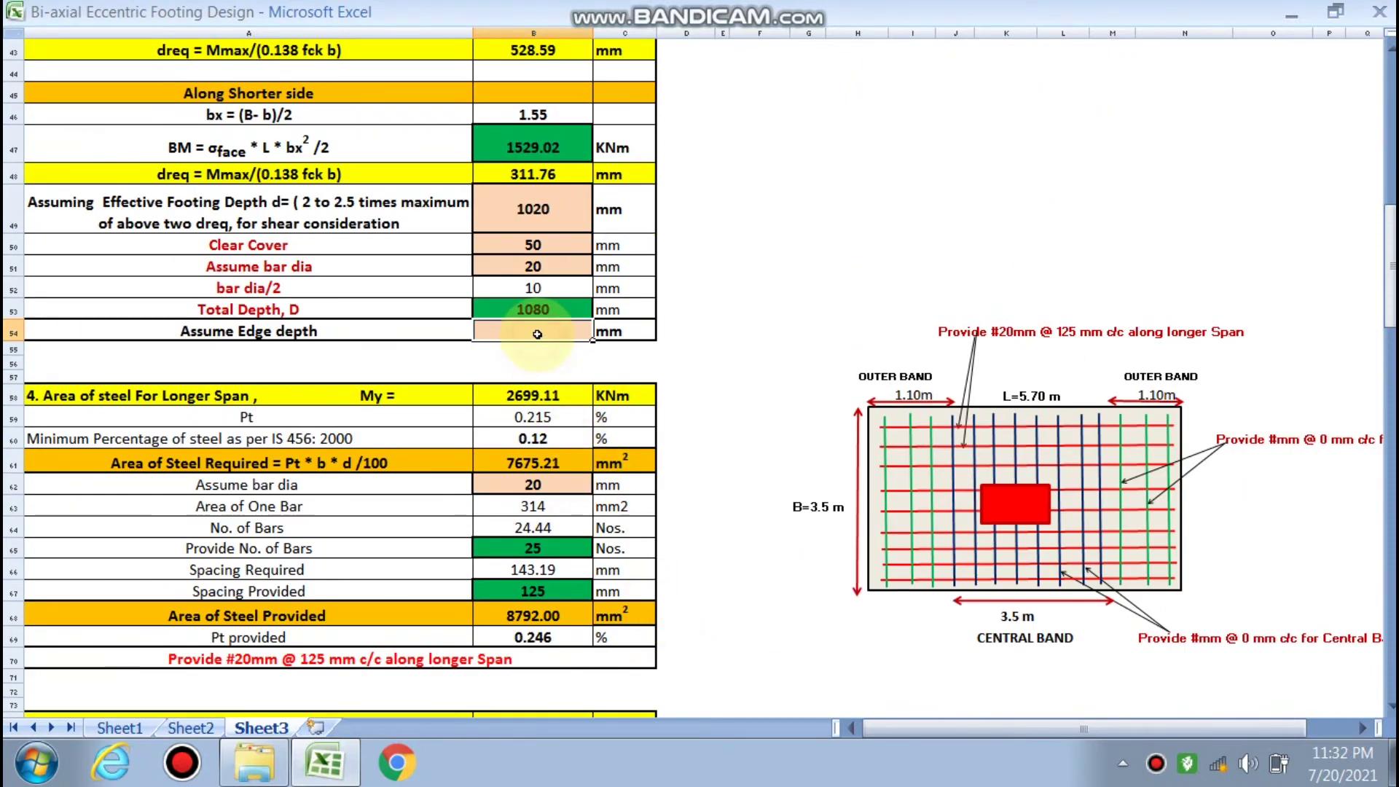
text(300)
click(539, 439)
scroll(540, 448, down, 5)
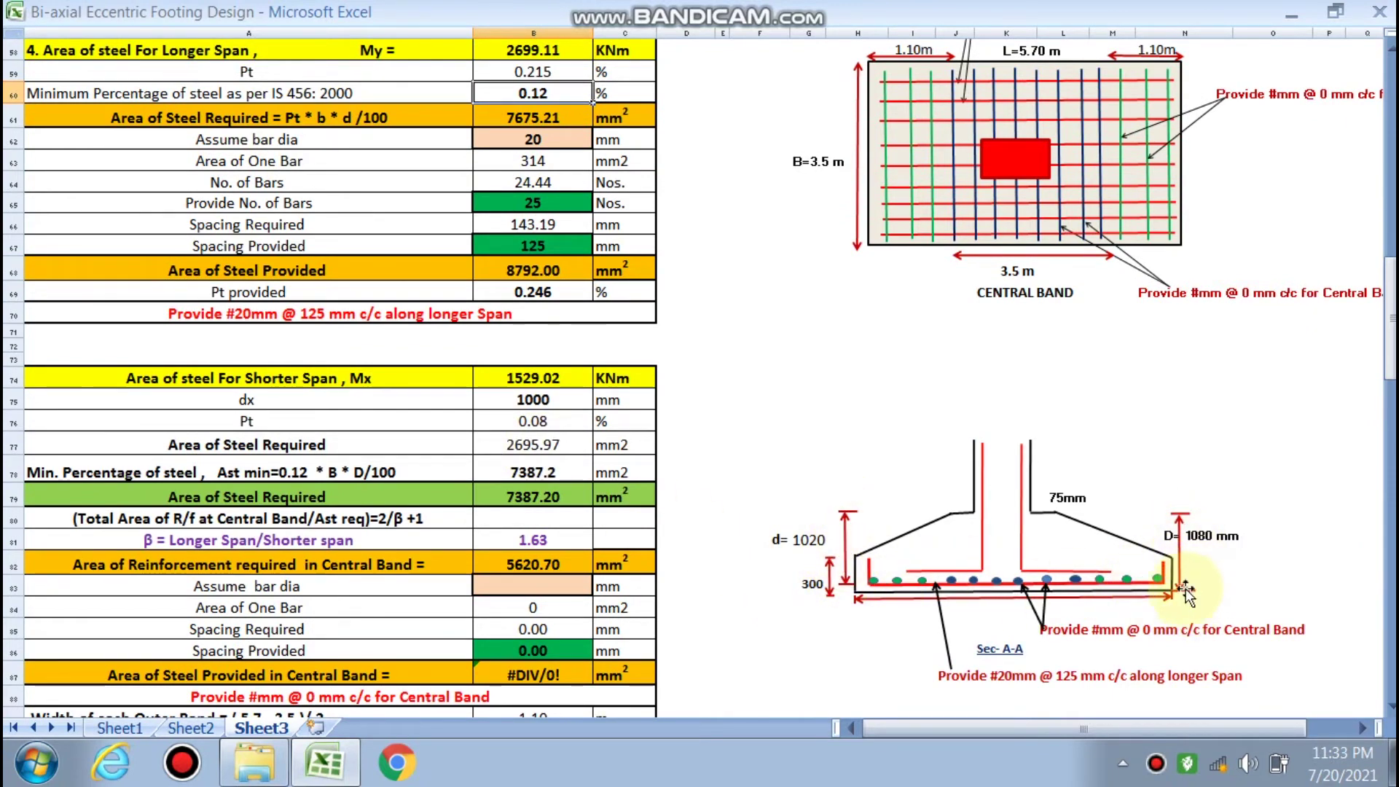
scroll(532, 401, up, 2)
scroll(517, 399, up, 4)
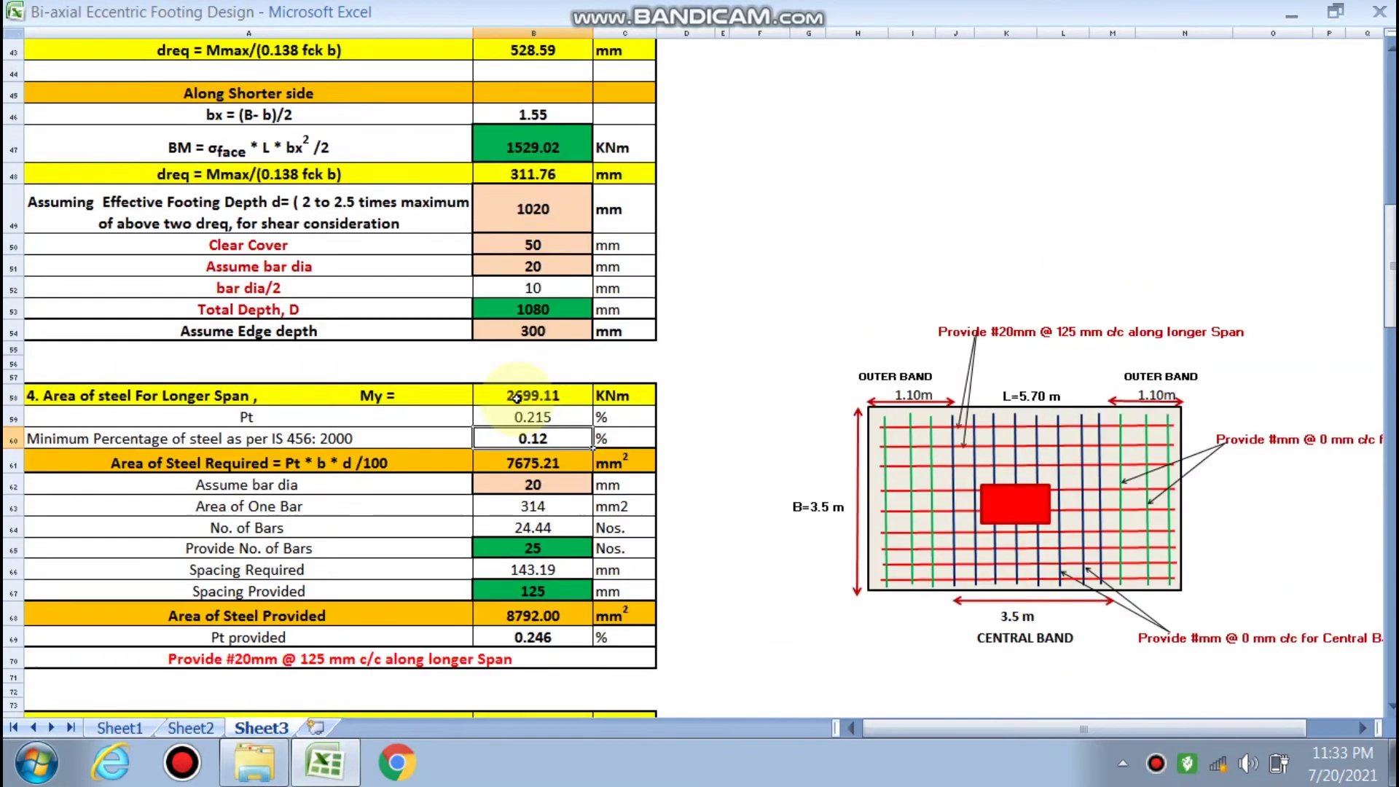
Inspect the formulas for the steel percentage Pt and the required steel area of the longer span
scroll(517, 398, down, 2)
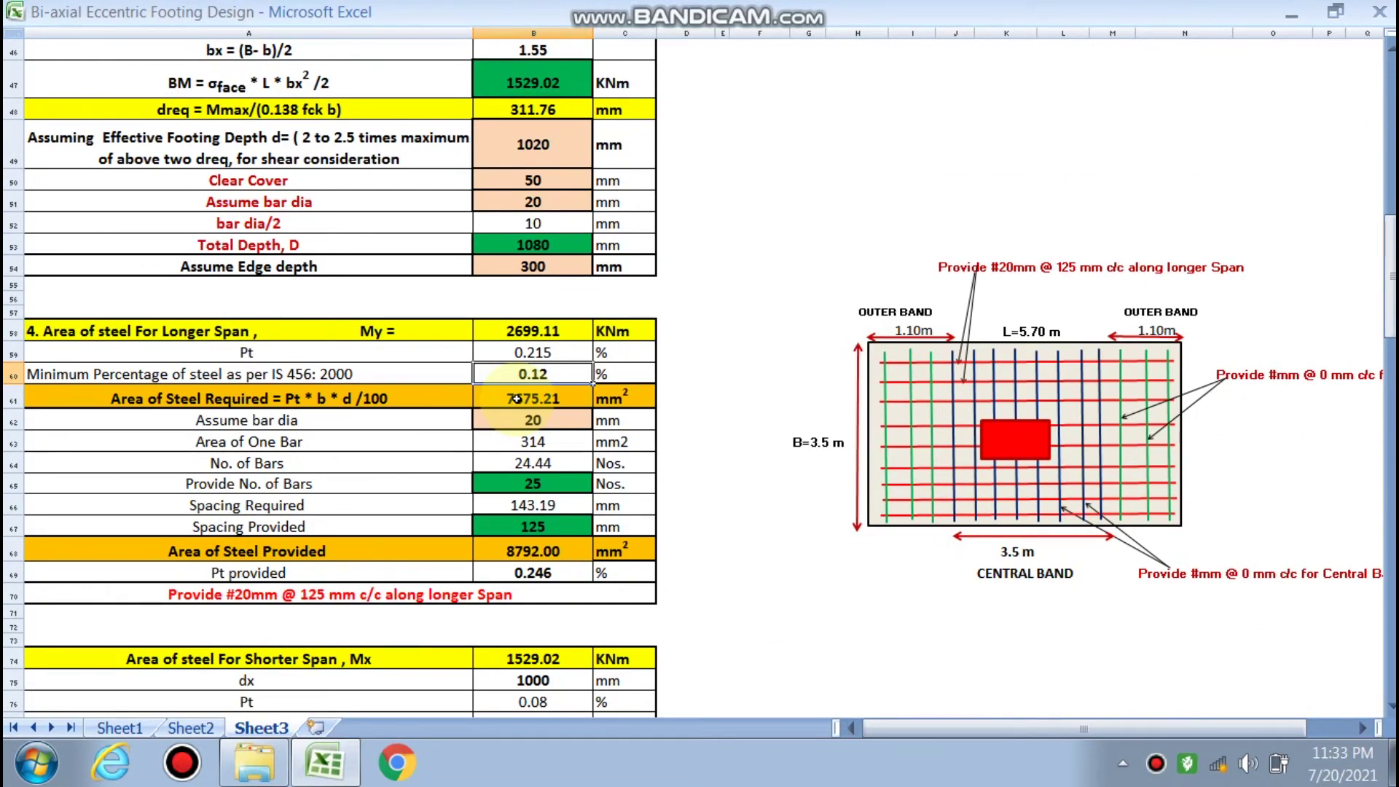
scroll(522, 506, down, 2)
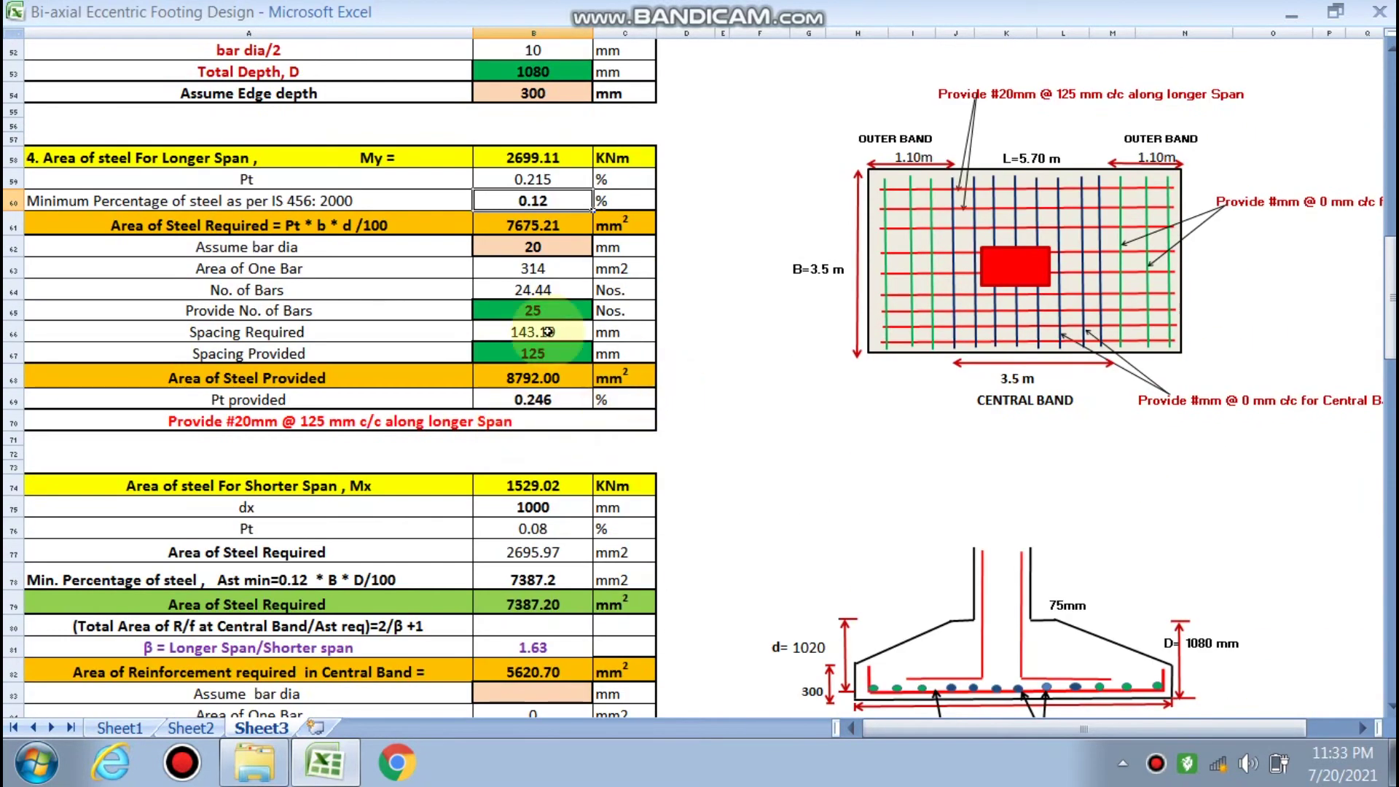
scroll(536, 231, up, 6)
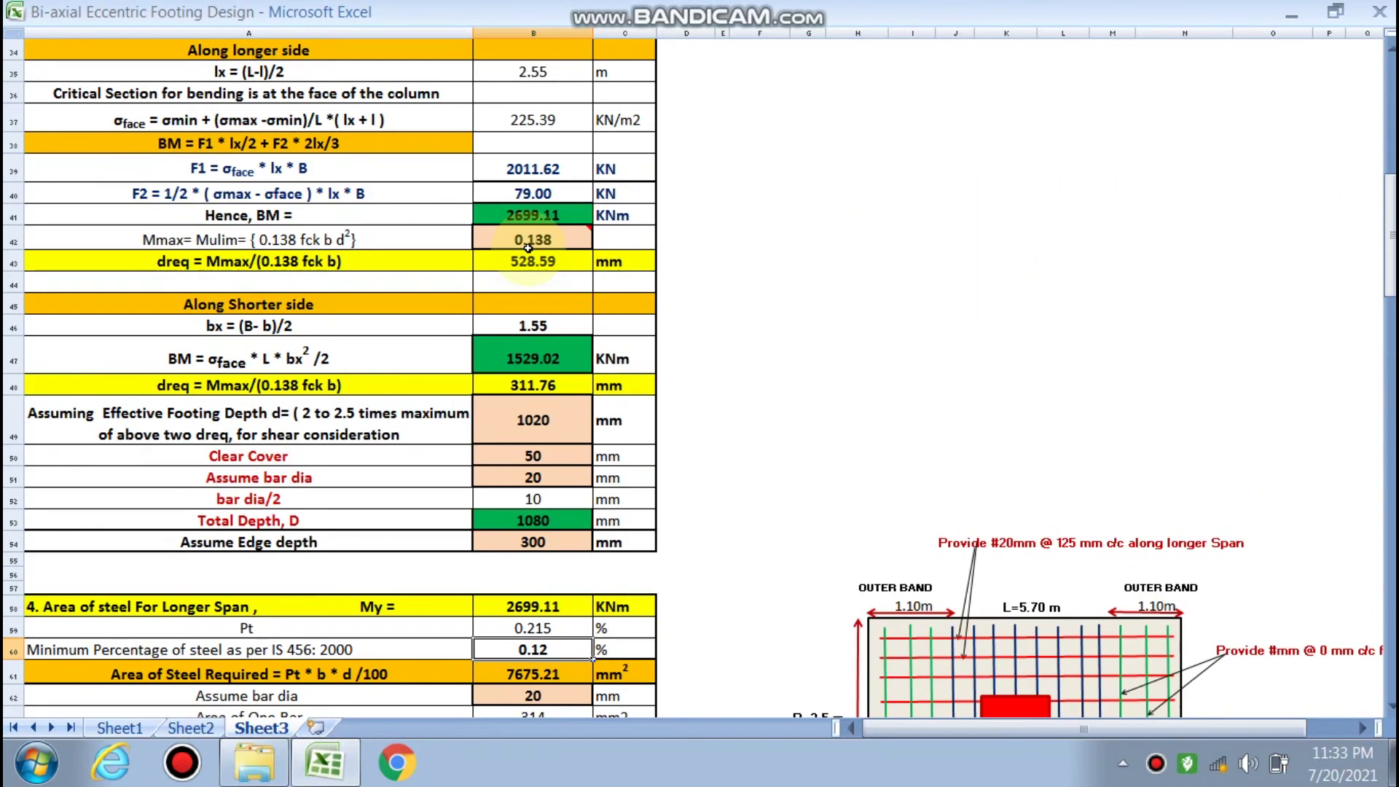
scroll(554, 226, down, 3)
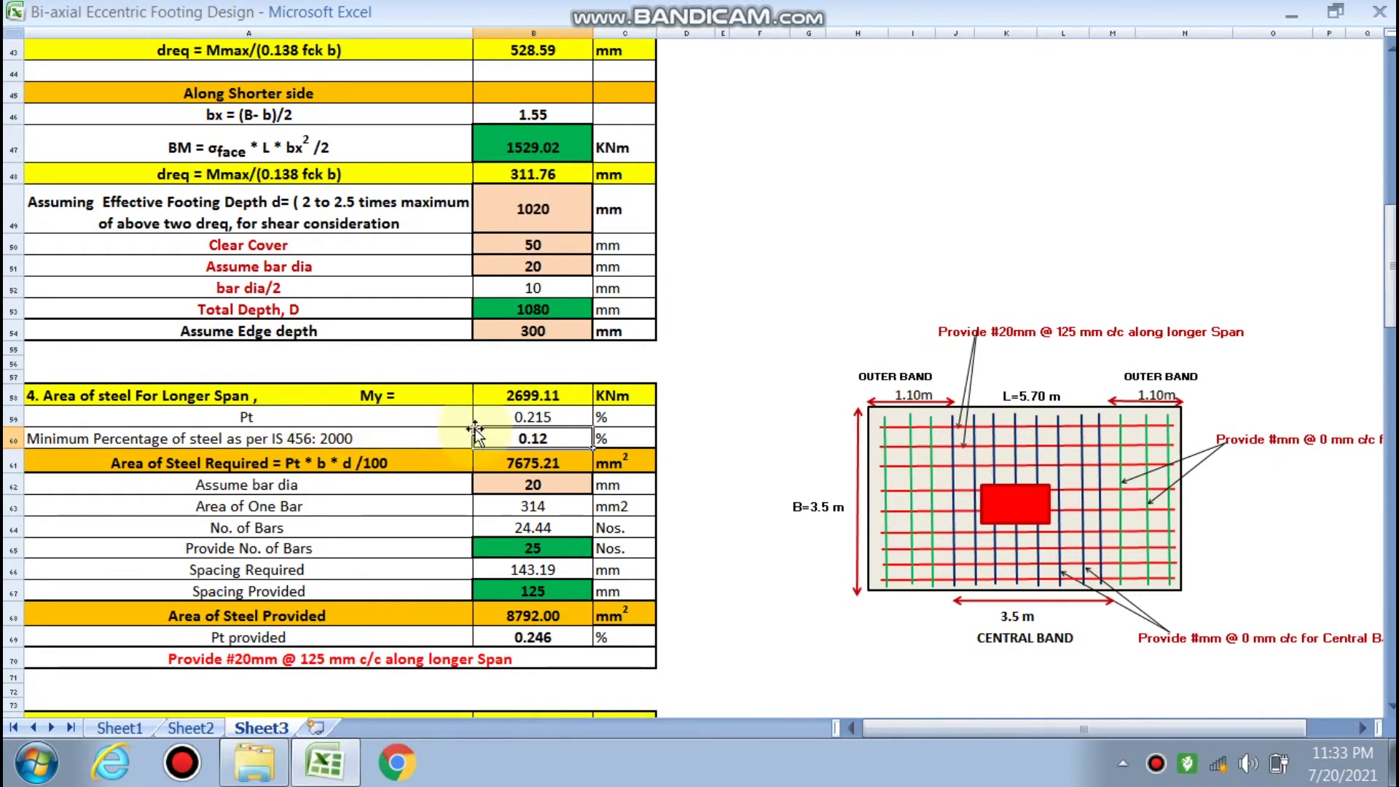
double_click(550, 412)
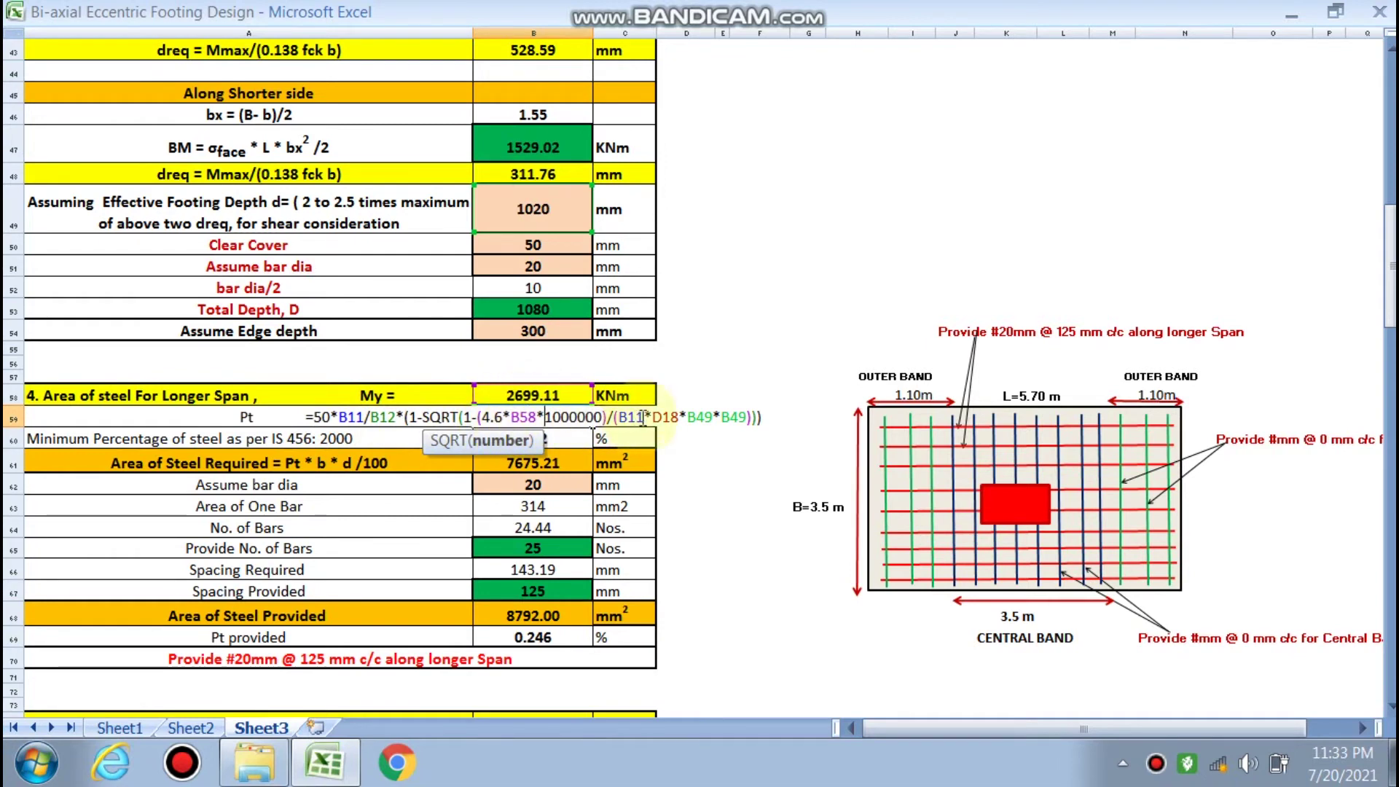
key(Return)
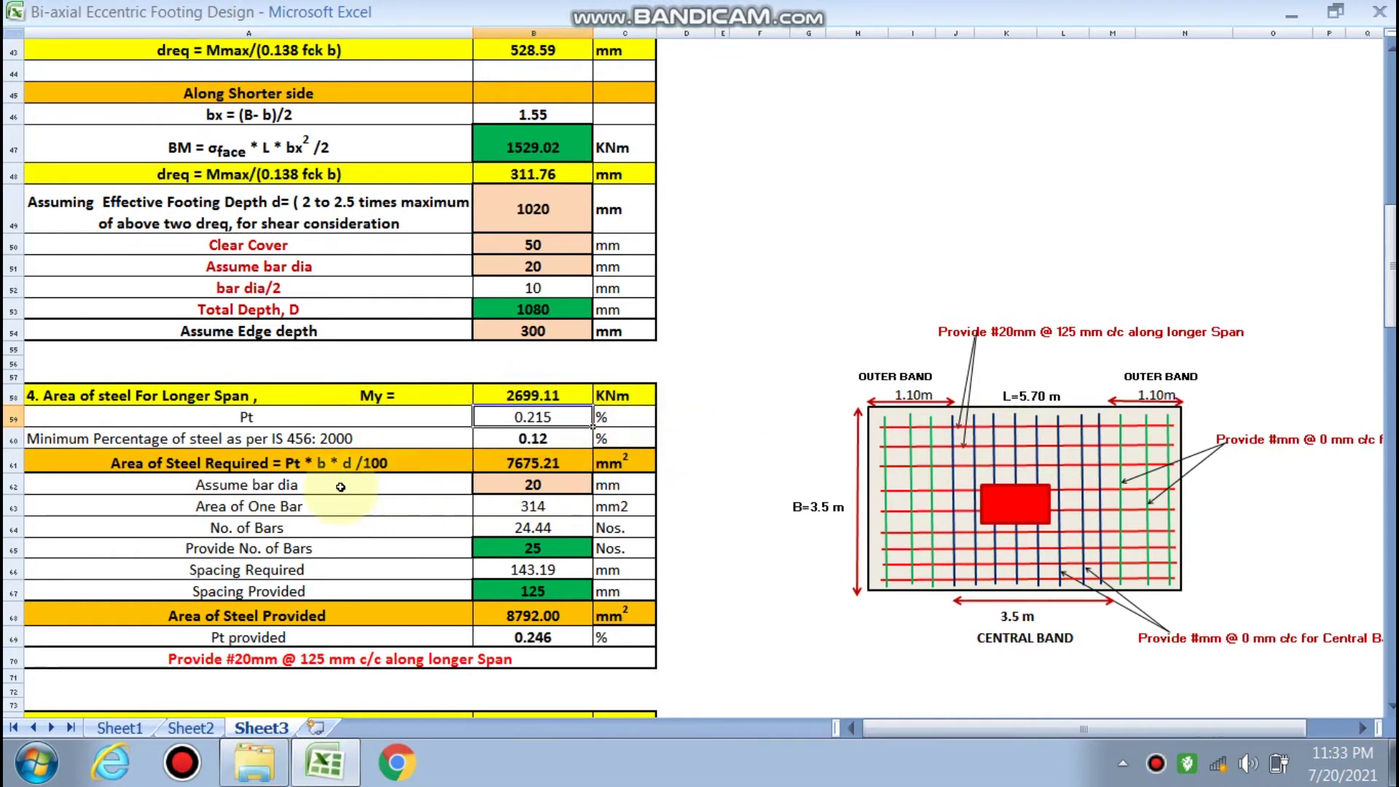
double_click(528, 458)
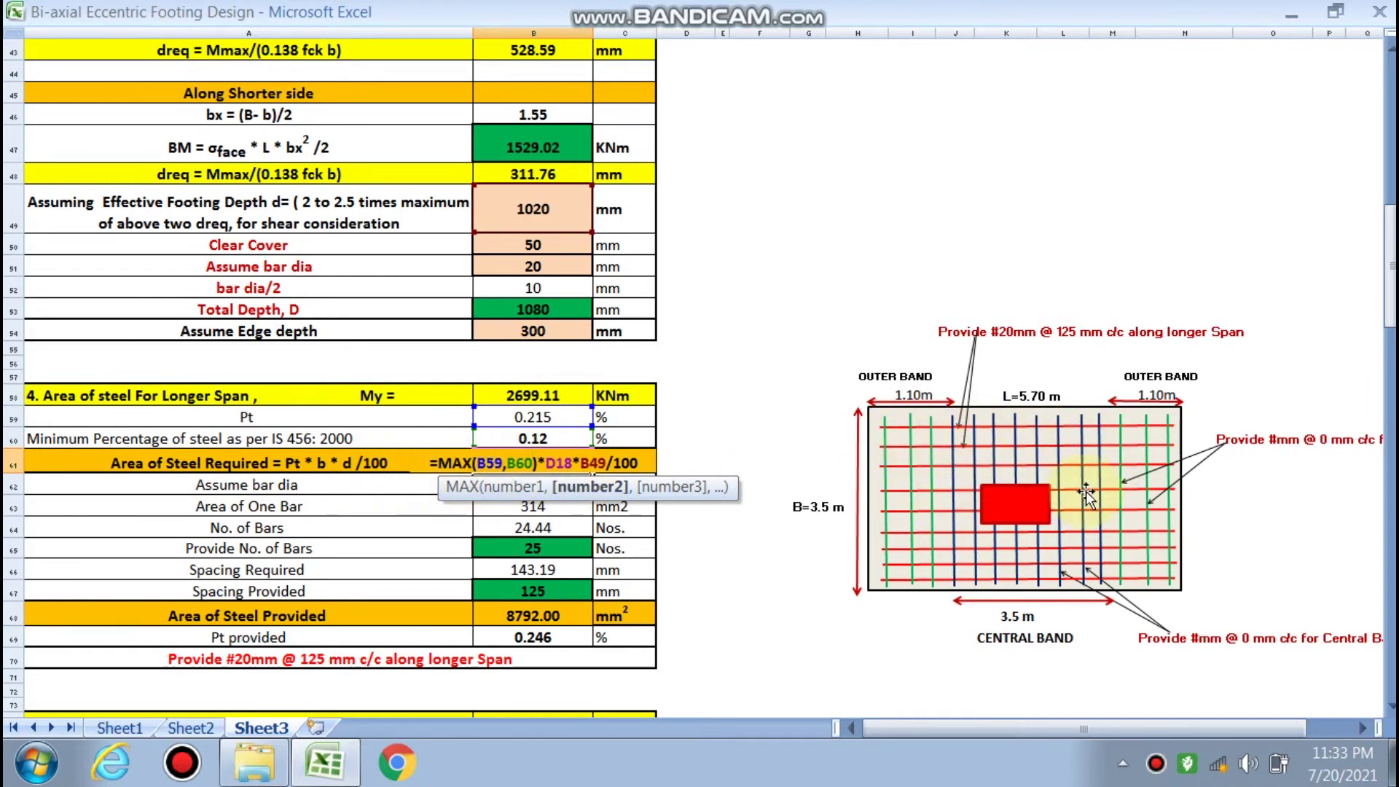
key(ctrl+Return)
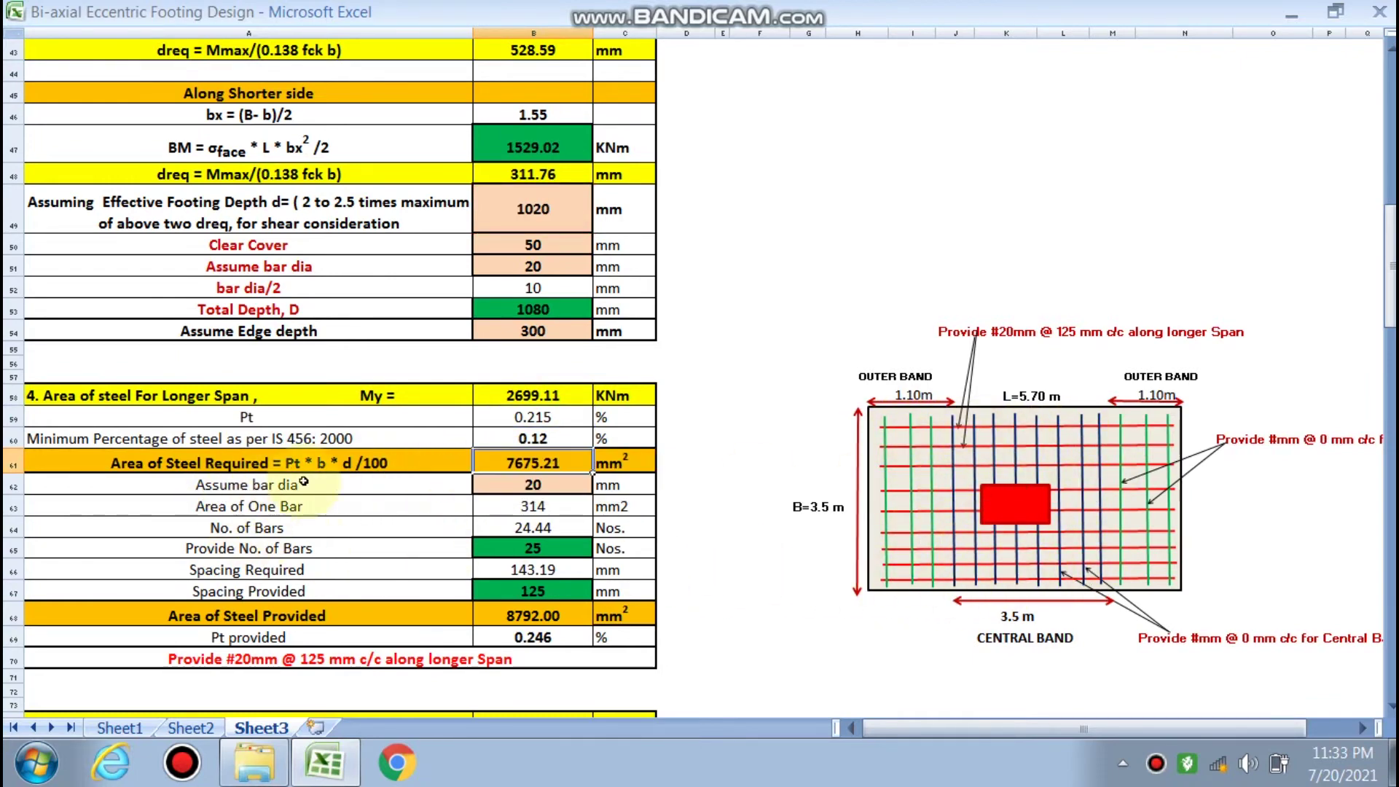
Try a 16 mm assumed bar diameter for the longer-span steel, and return it to 20 mm
scroll(320, 384, down, 2)
click(577, 340)
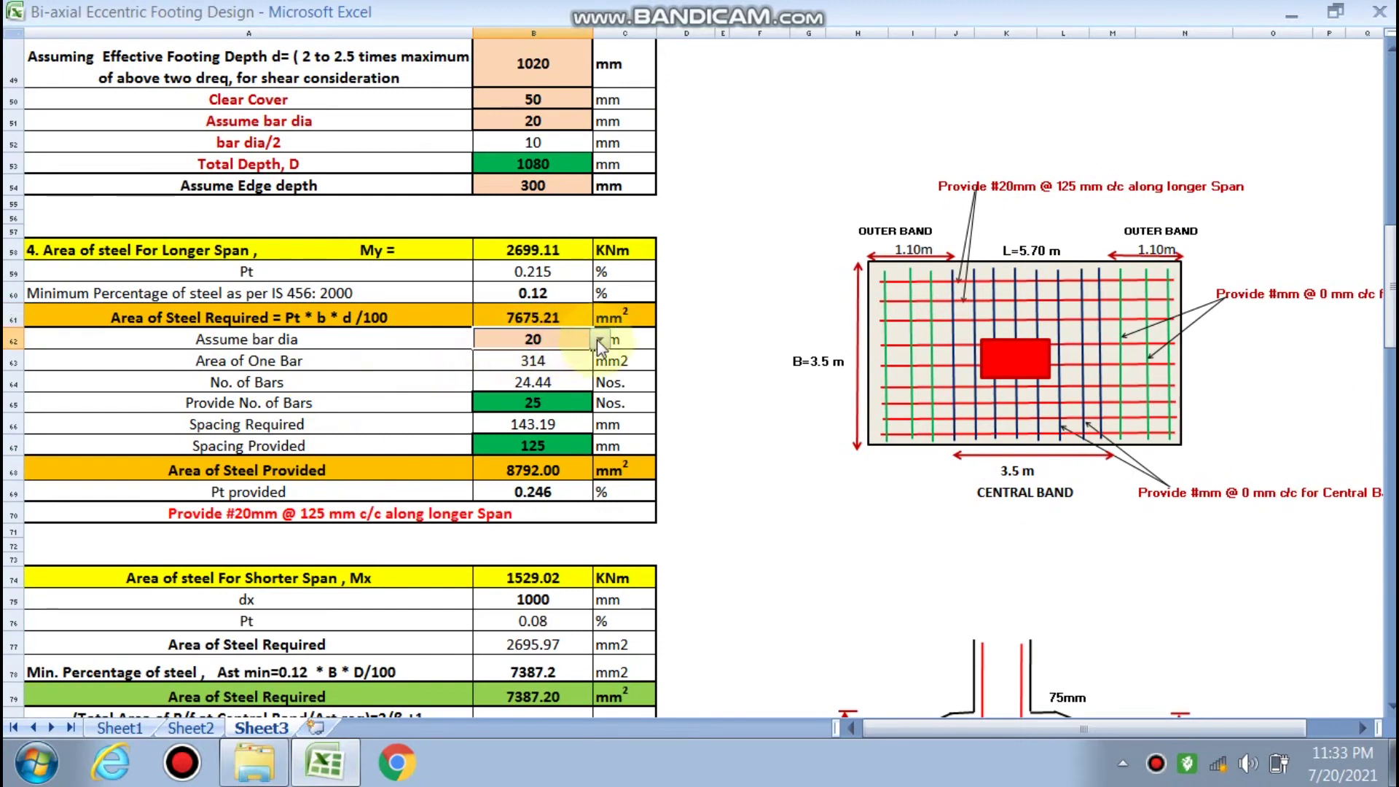
click(597, 339)
click(490, 373)
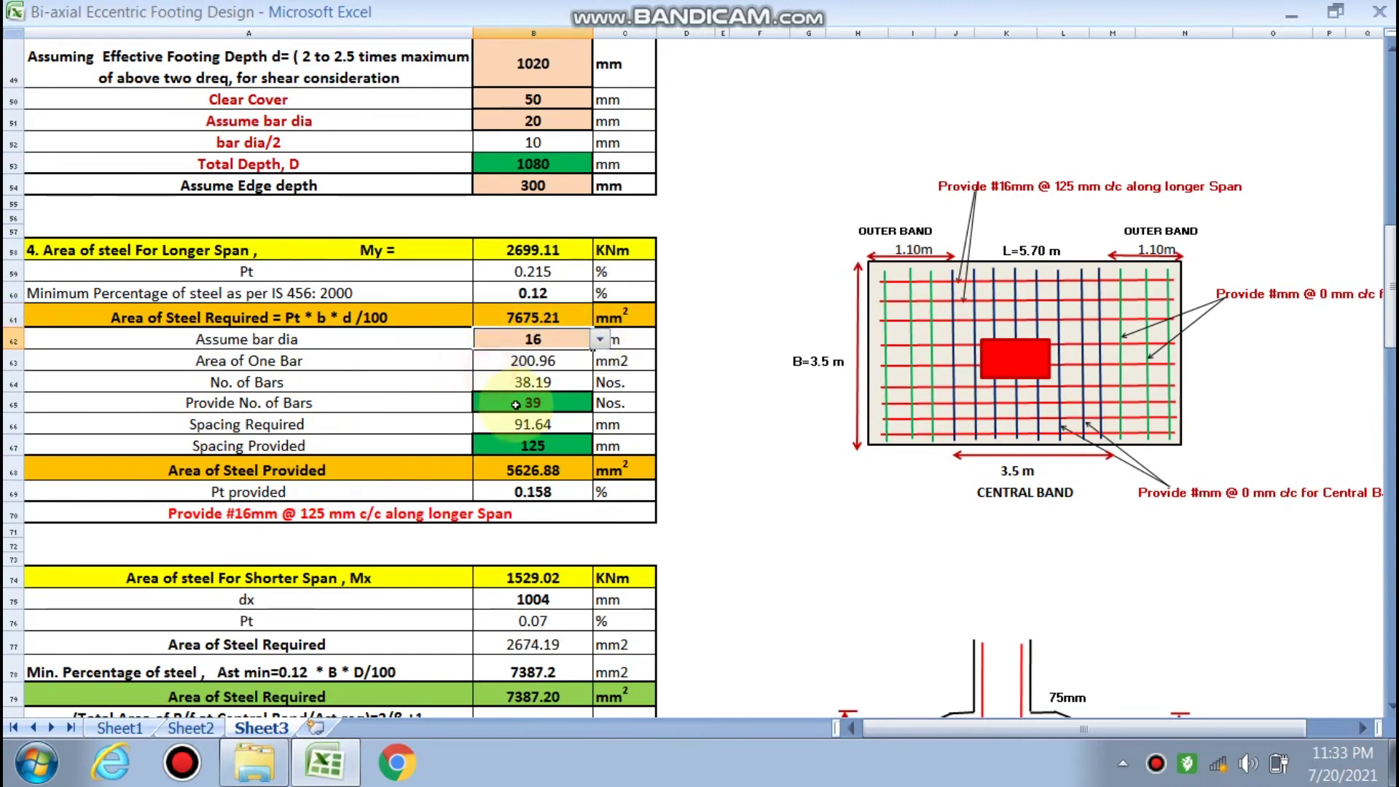
click(605, 341)
click(502, 377)
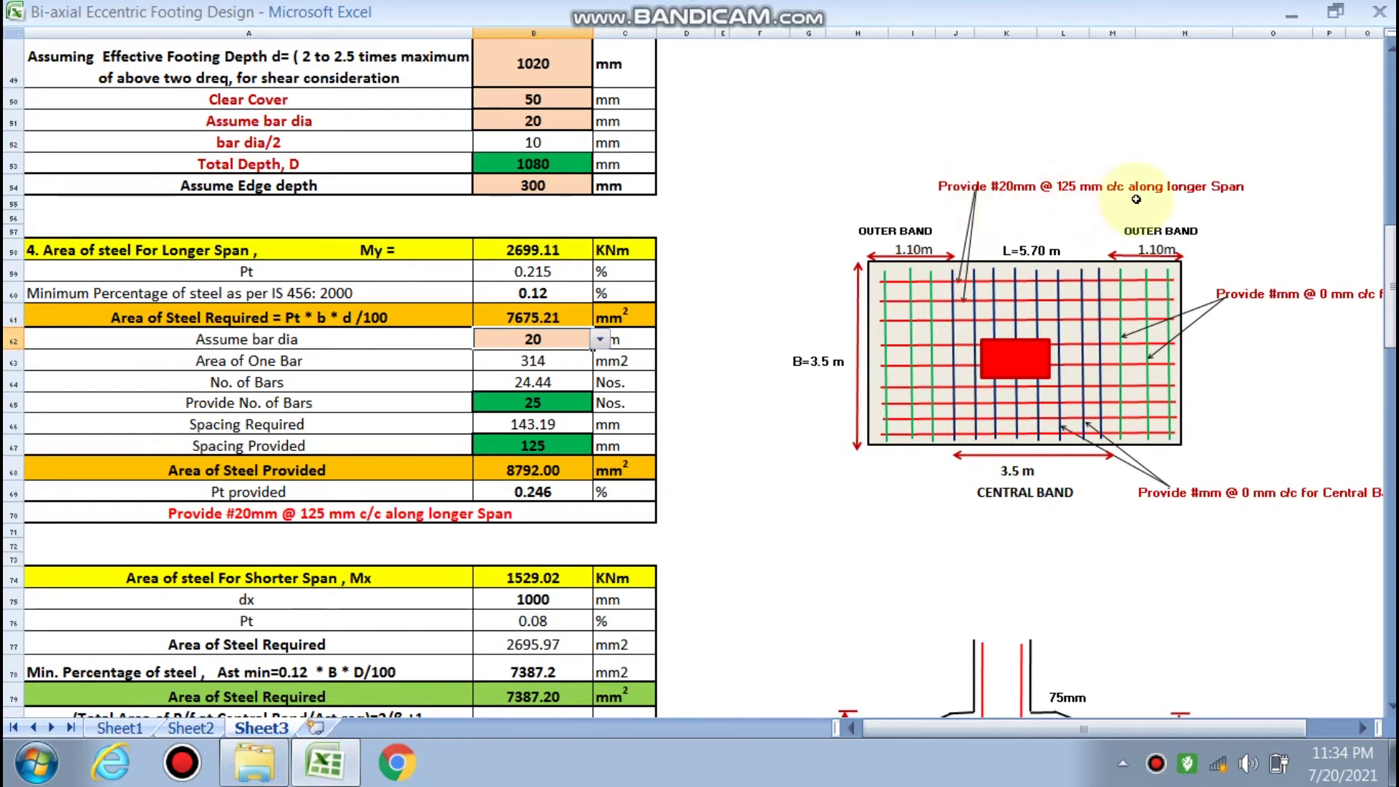
Examine the shorter-span steel area calculation against the shorter-side bending moment, the reinforcement plan and the central band requirement
scroll(692, 334, down, 4)
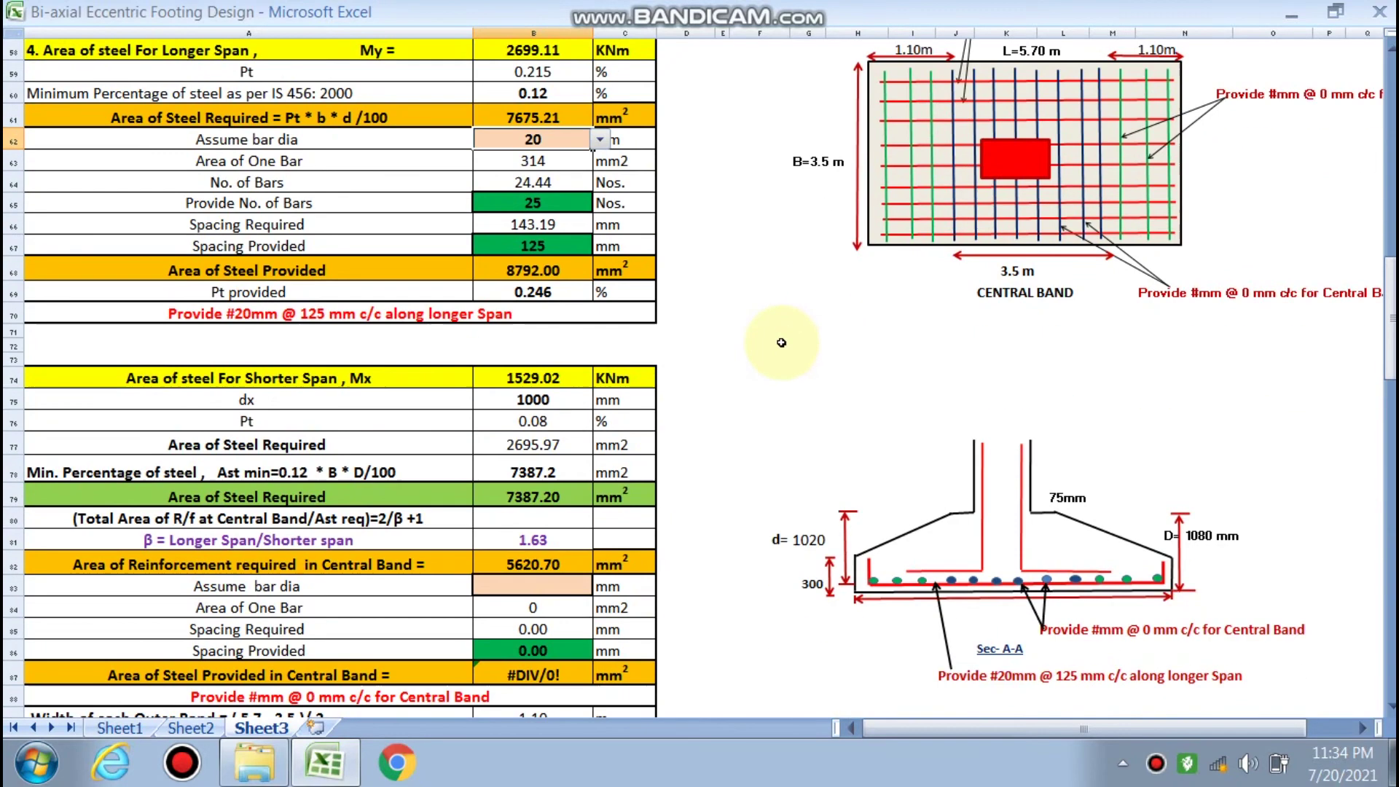
scroll(611, 366, up, 7)
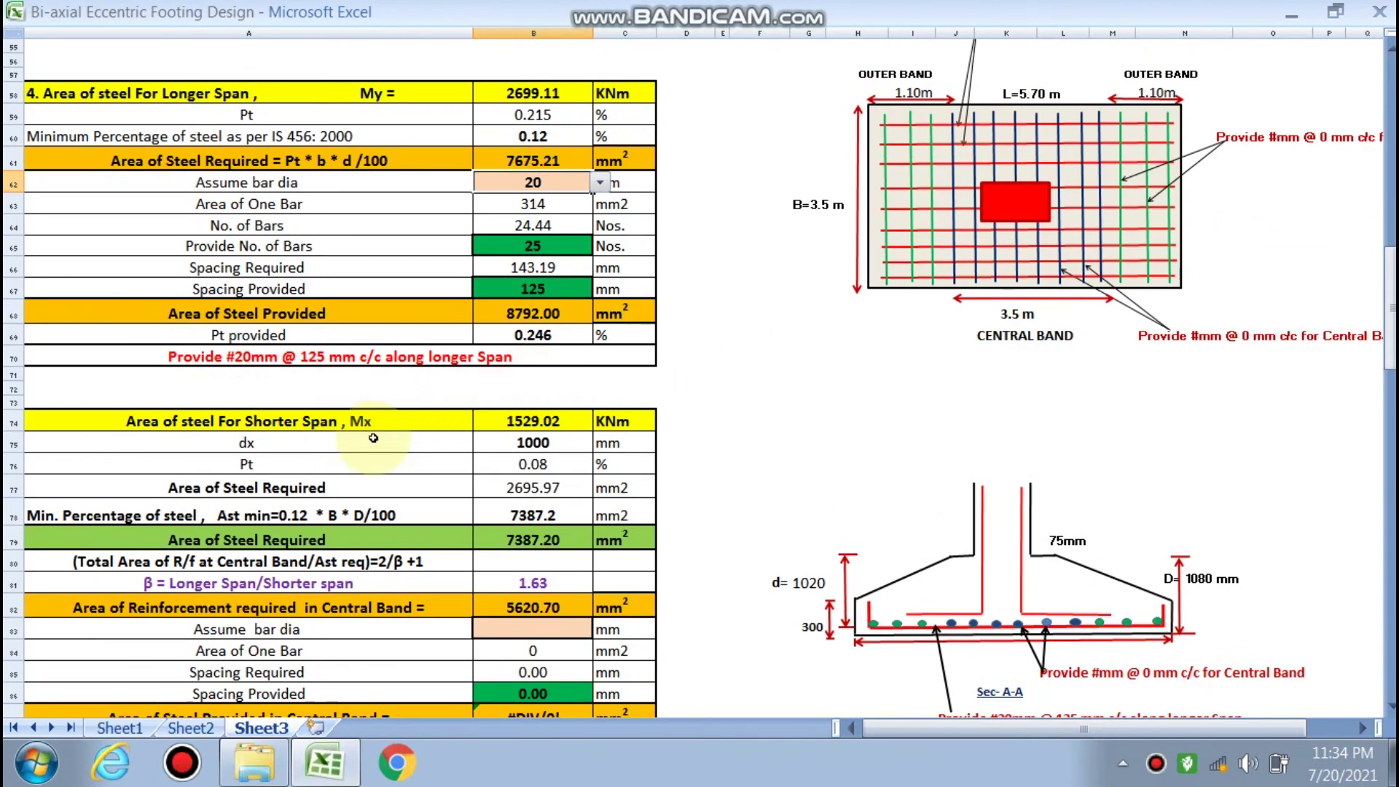
scroll(468, 446, up, 1)
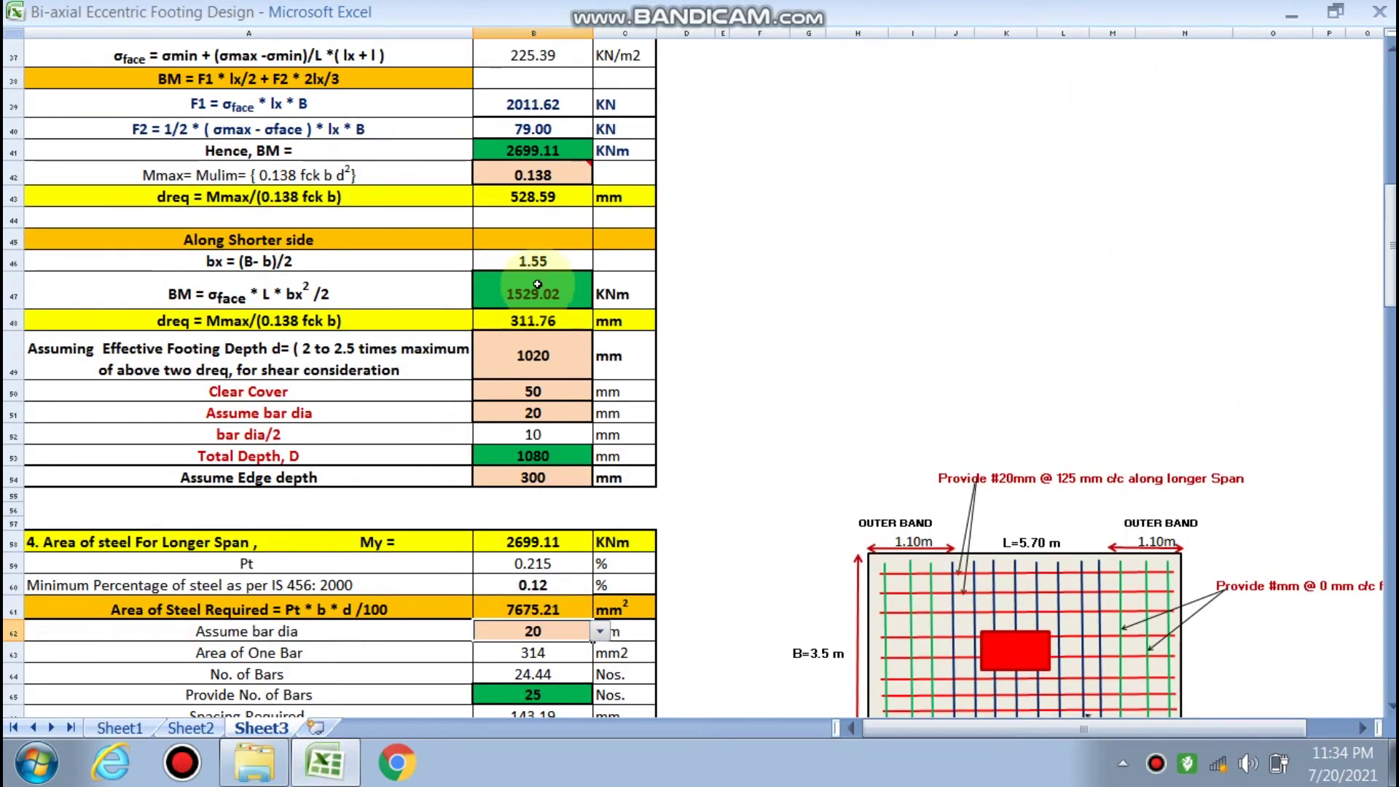
scroll(499, 382, down, 4)
scroll(499, 382, down, 2)
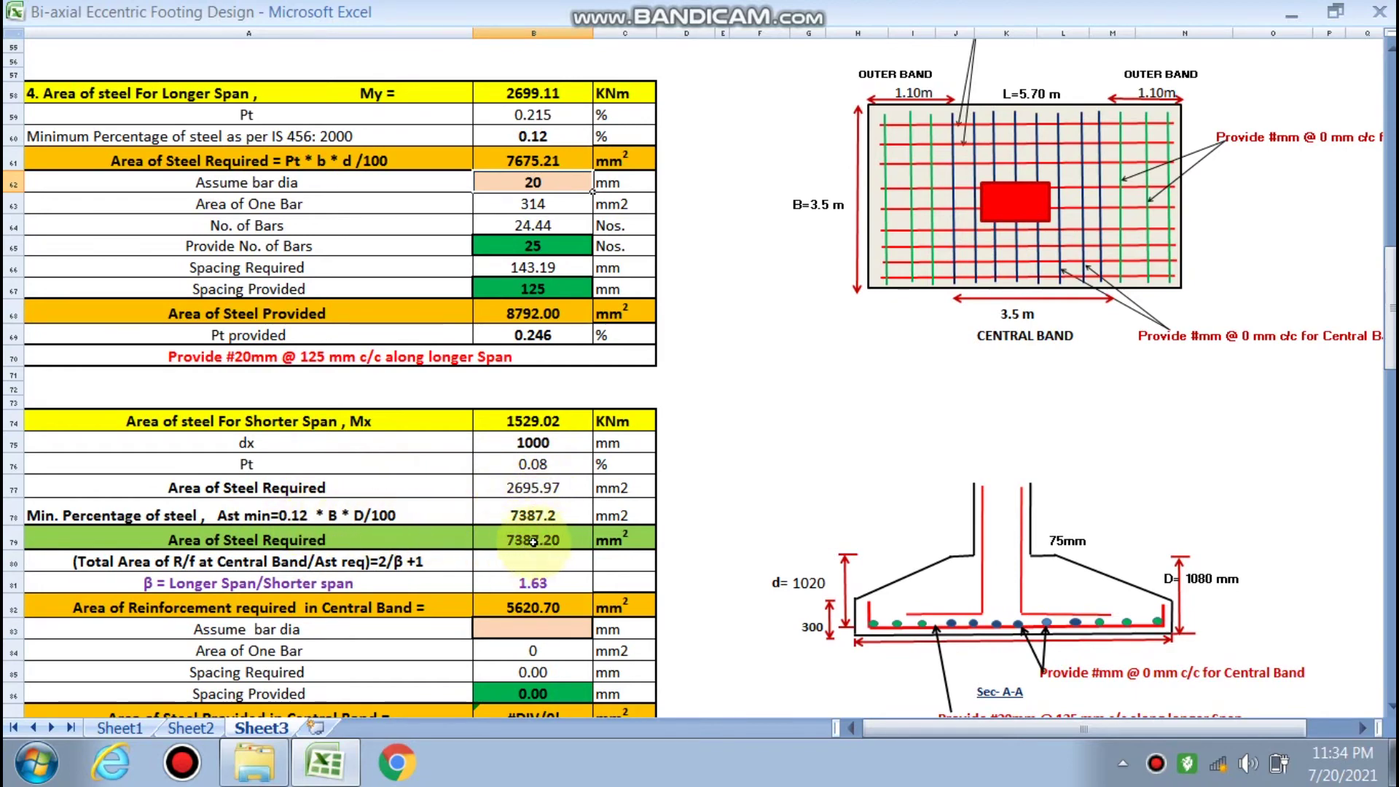
scroll(656, 545, up, 1)
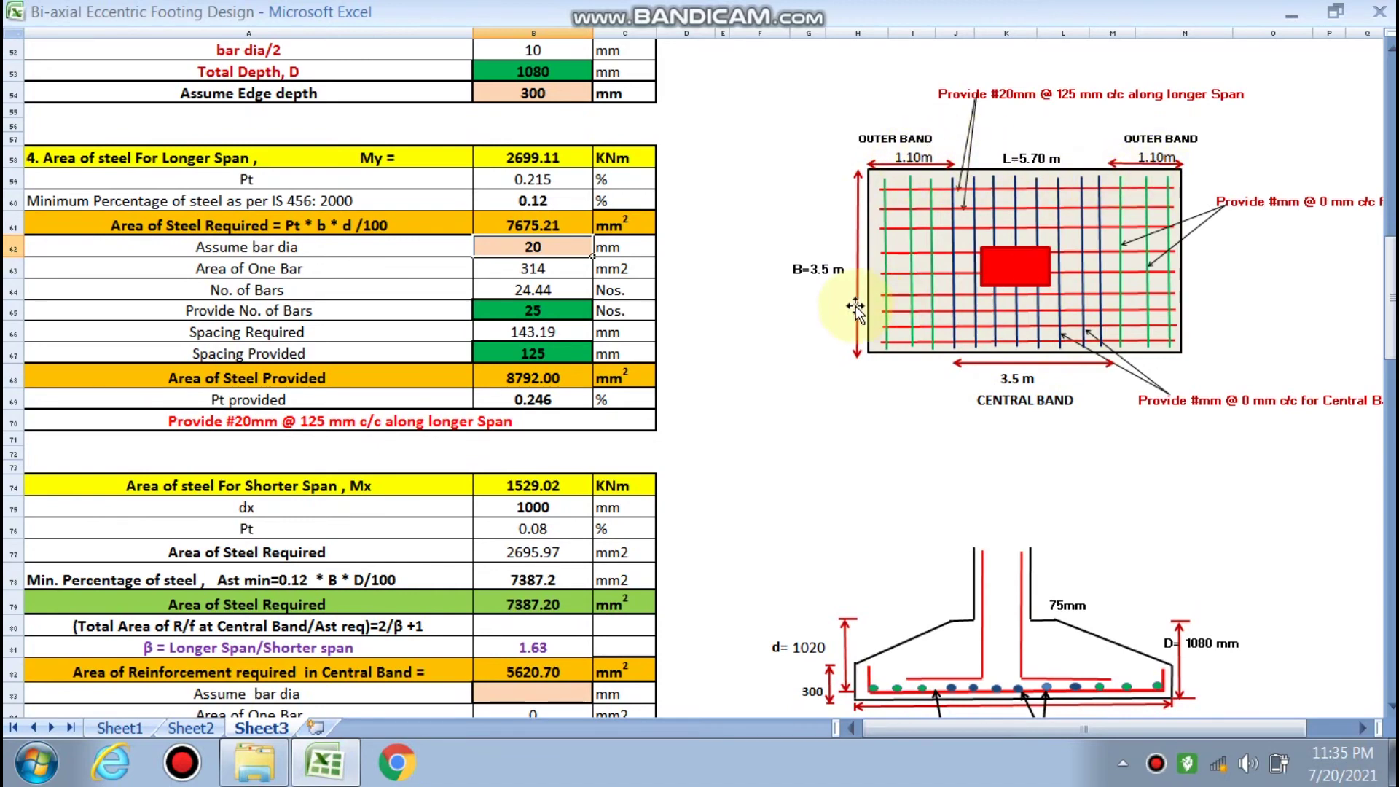
scroll(727, 297, down, 3)
scroll(682, 312, down, 1)
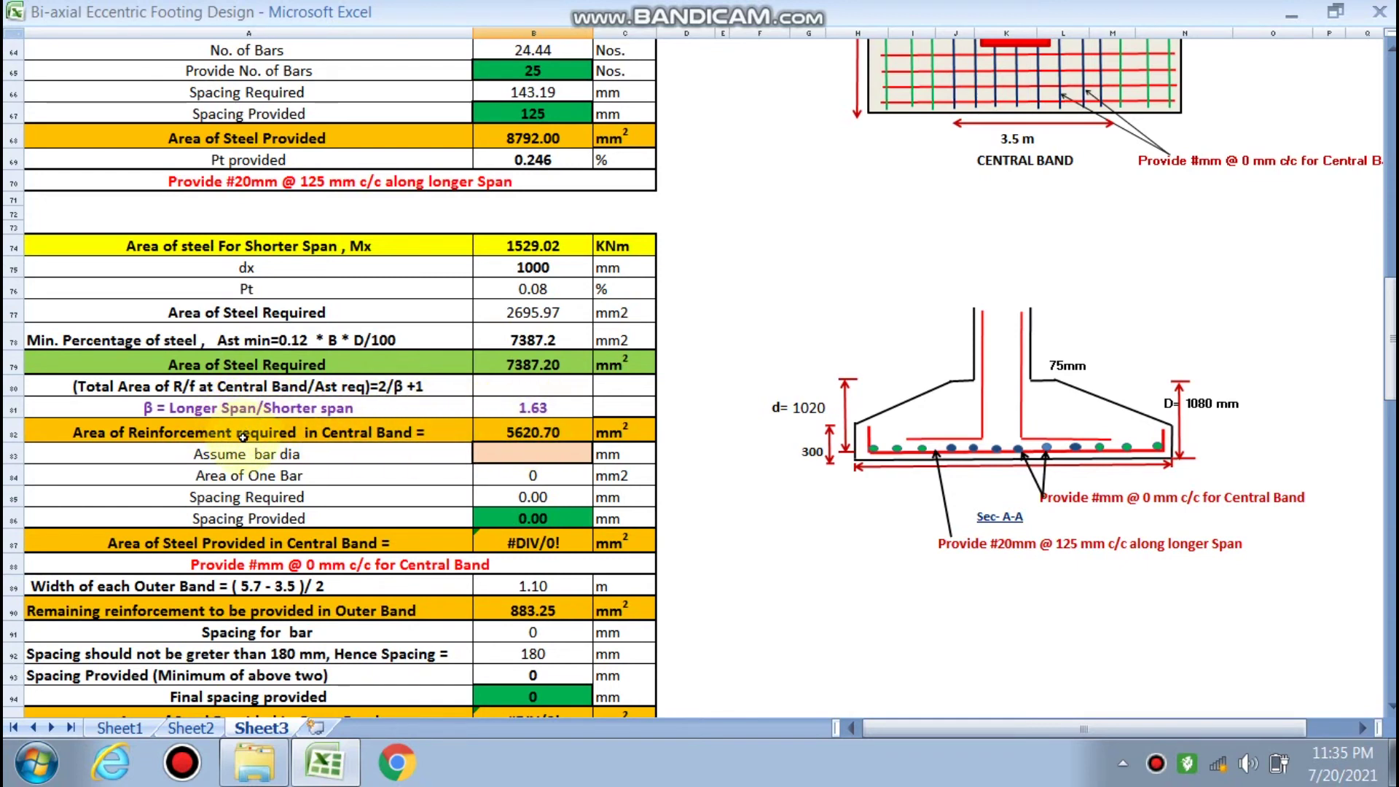
Set the assumed bar diameter for the central band of the shorter span to 16 mm
click(527, 453)
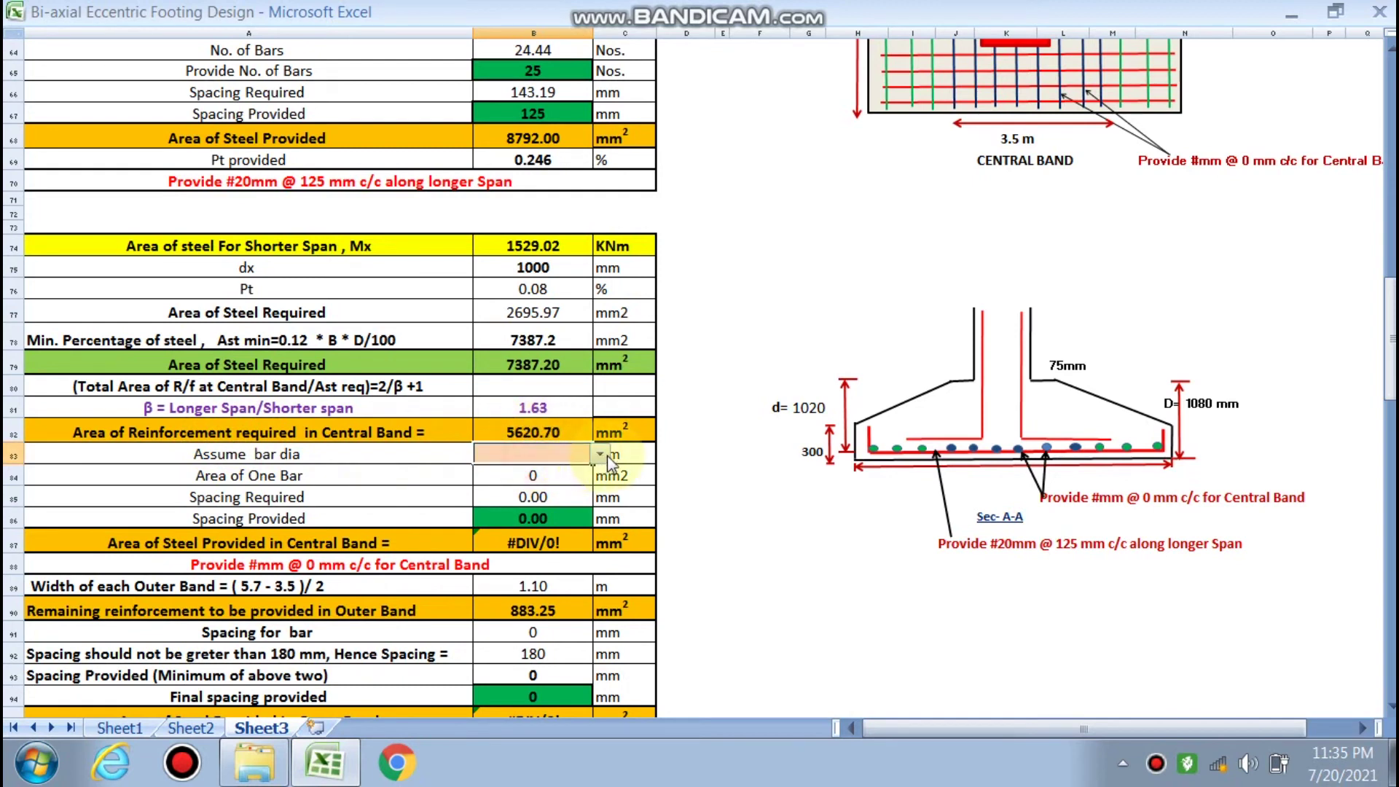
click(600, 453)
click(497, 485)
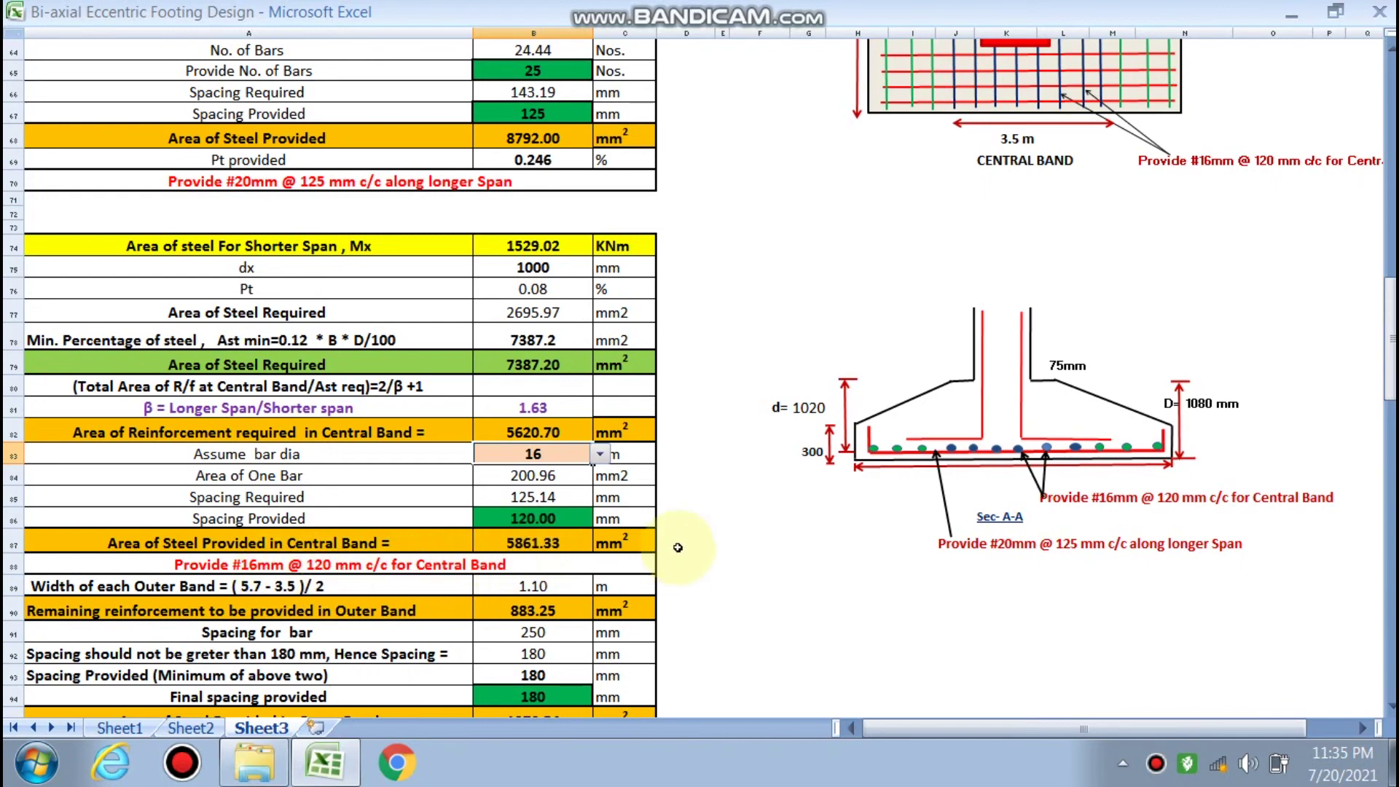
Examine the central and outer band widths, bar spacings and provided steel areas against the reinforcement plan and Section A-A, and return to the sheet's input data
scroll(665, 556, up, 3)
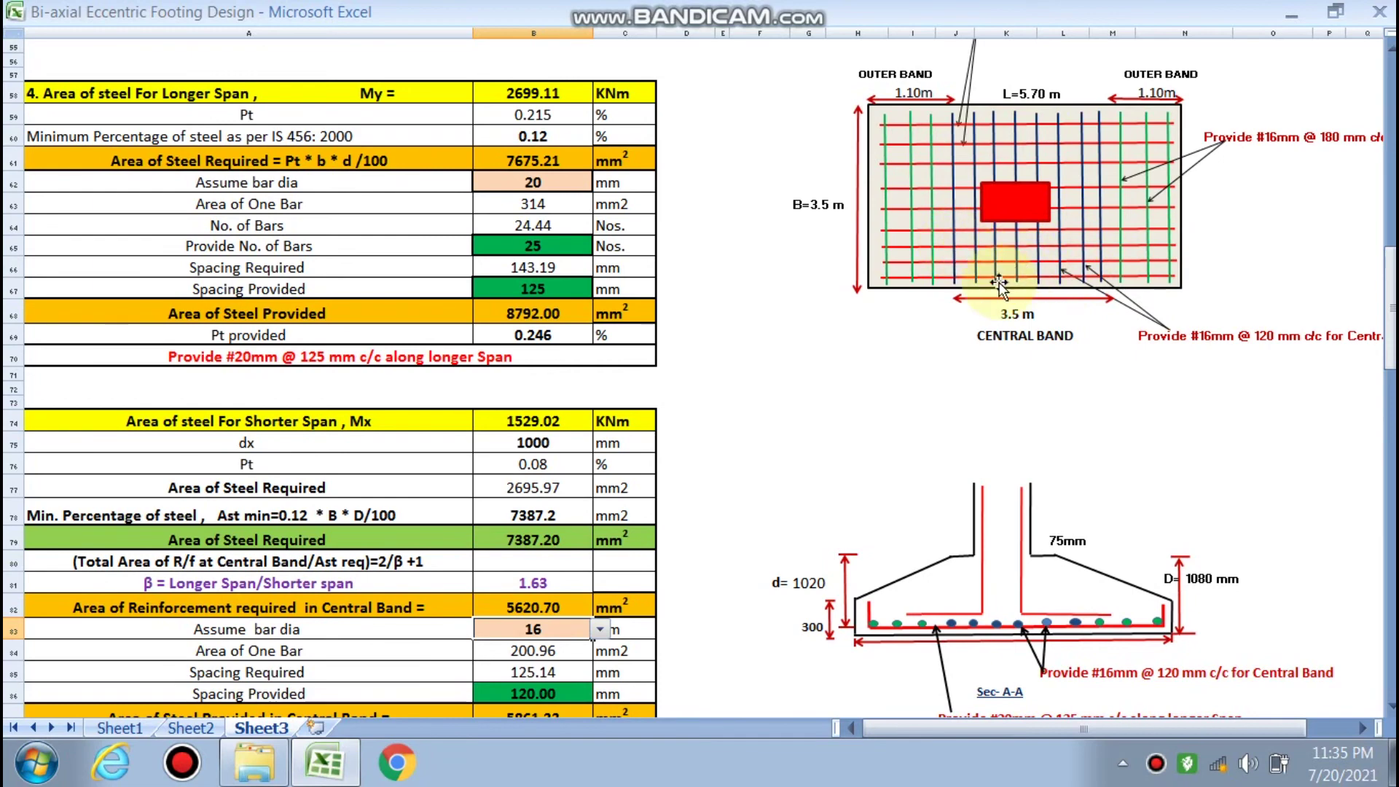
scroll(712, 415, down, 3)
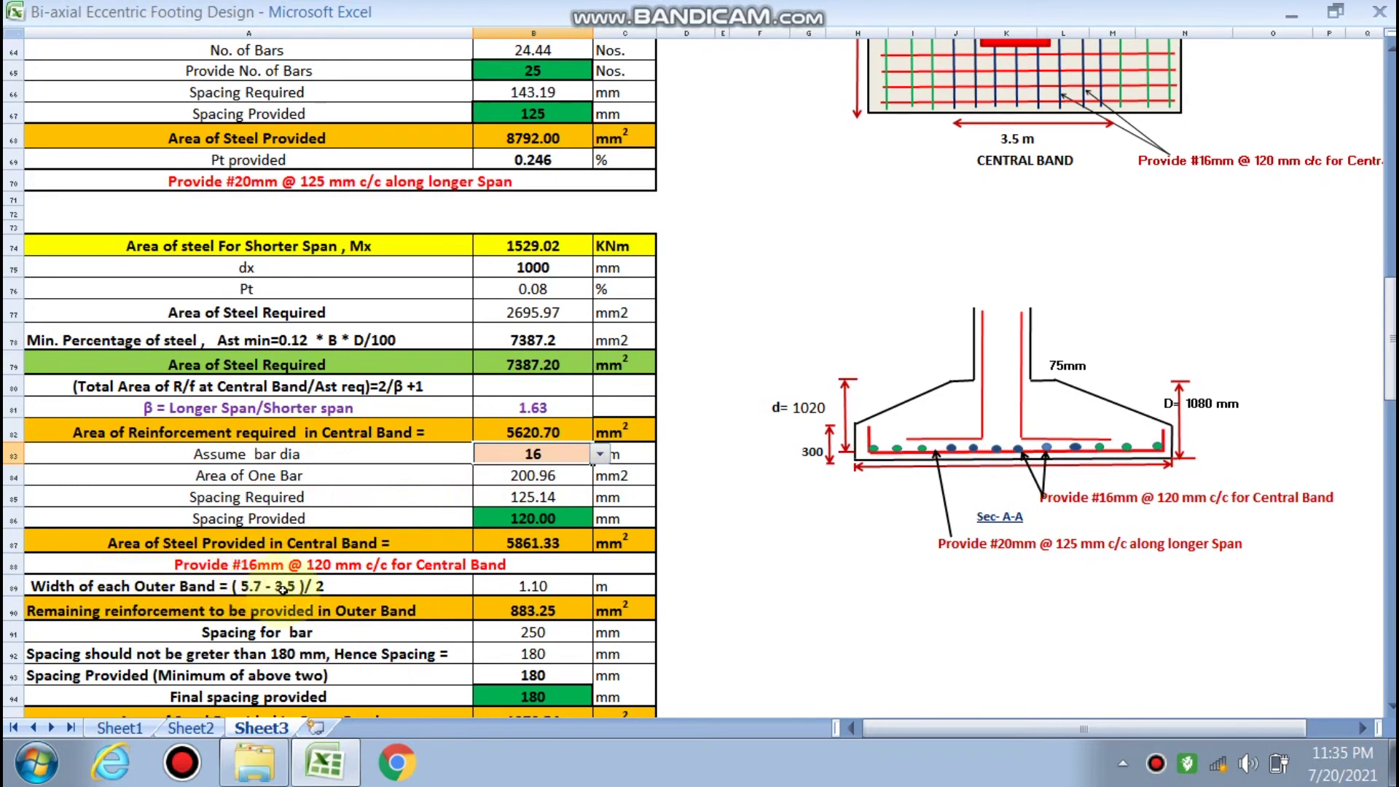
scroll(860, 481, up, 3)
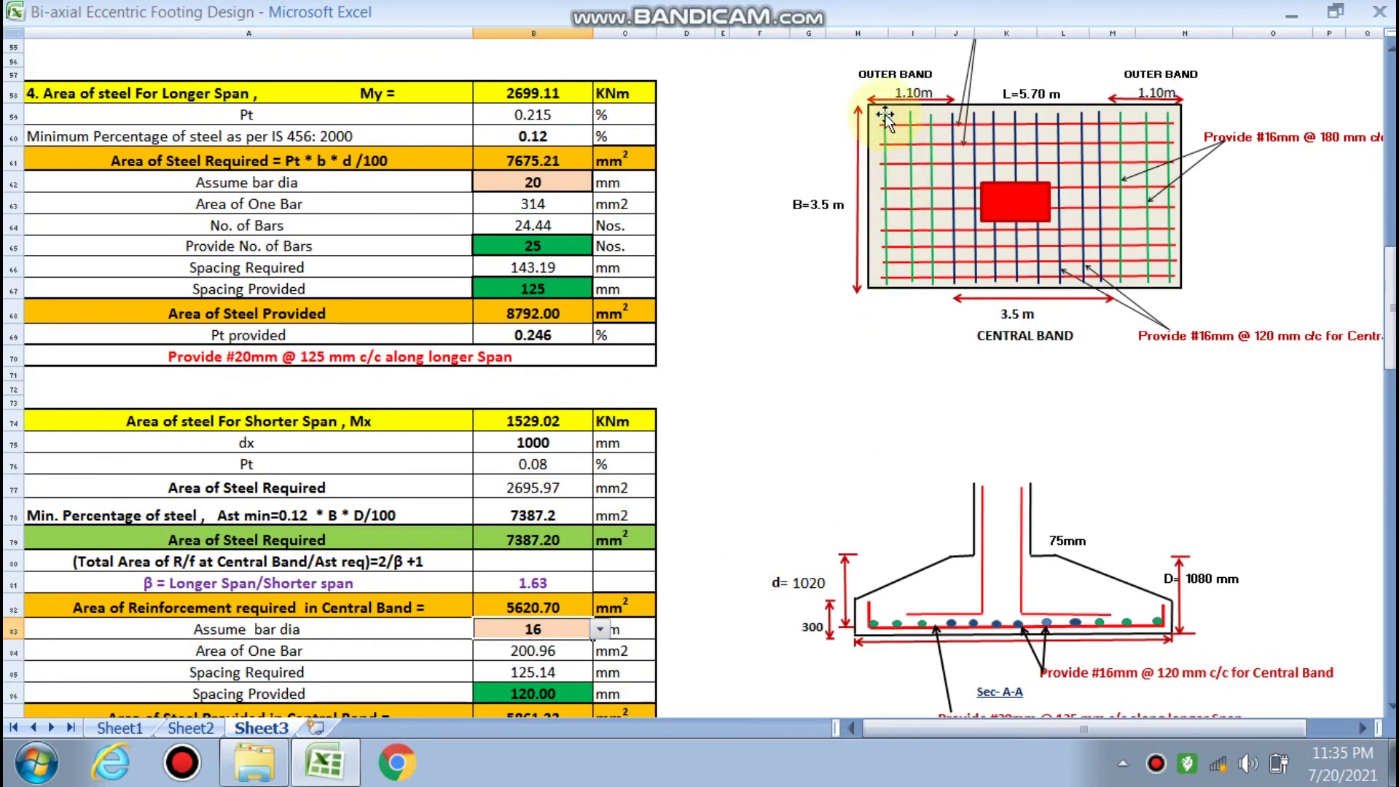
scroll(680, 262, down, 4)
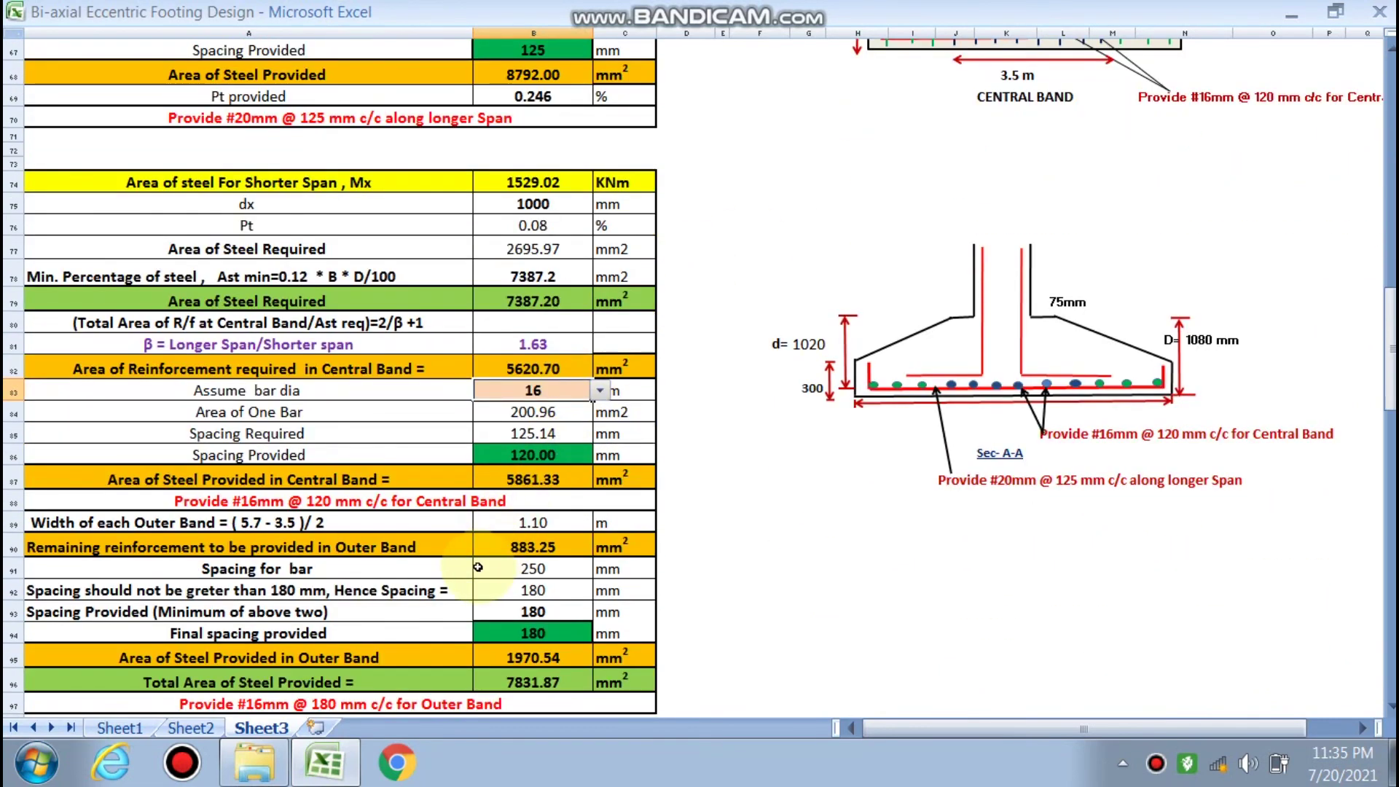
scroll(230, 587, down, 1)
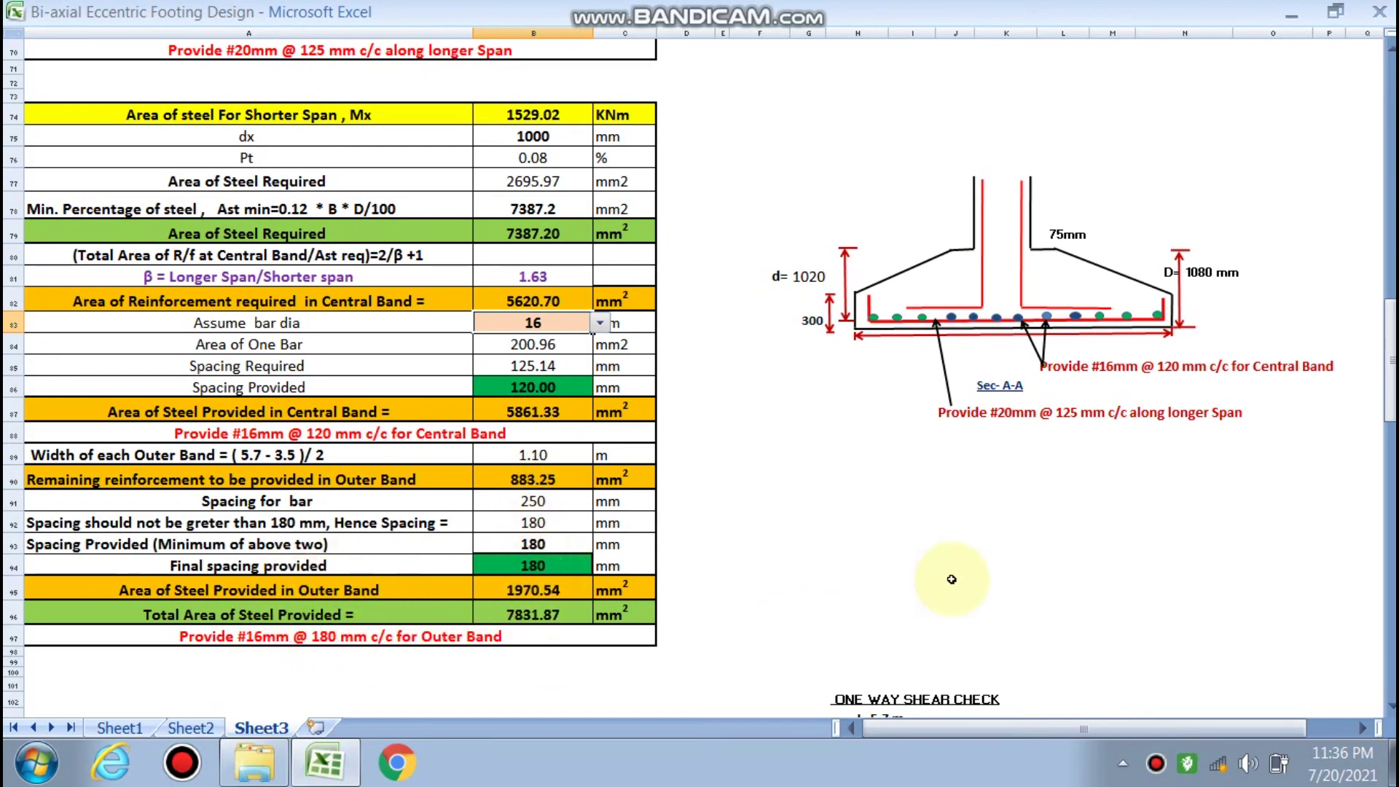
scroll(947, 579, up, 5)
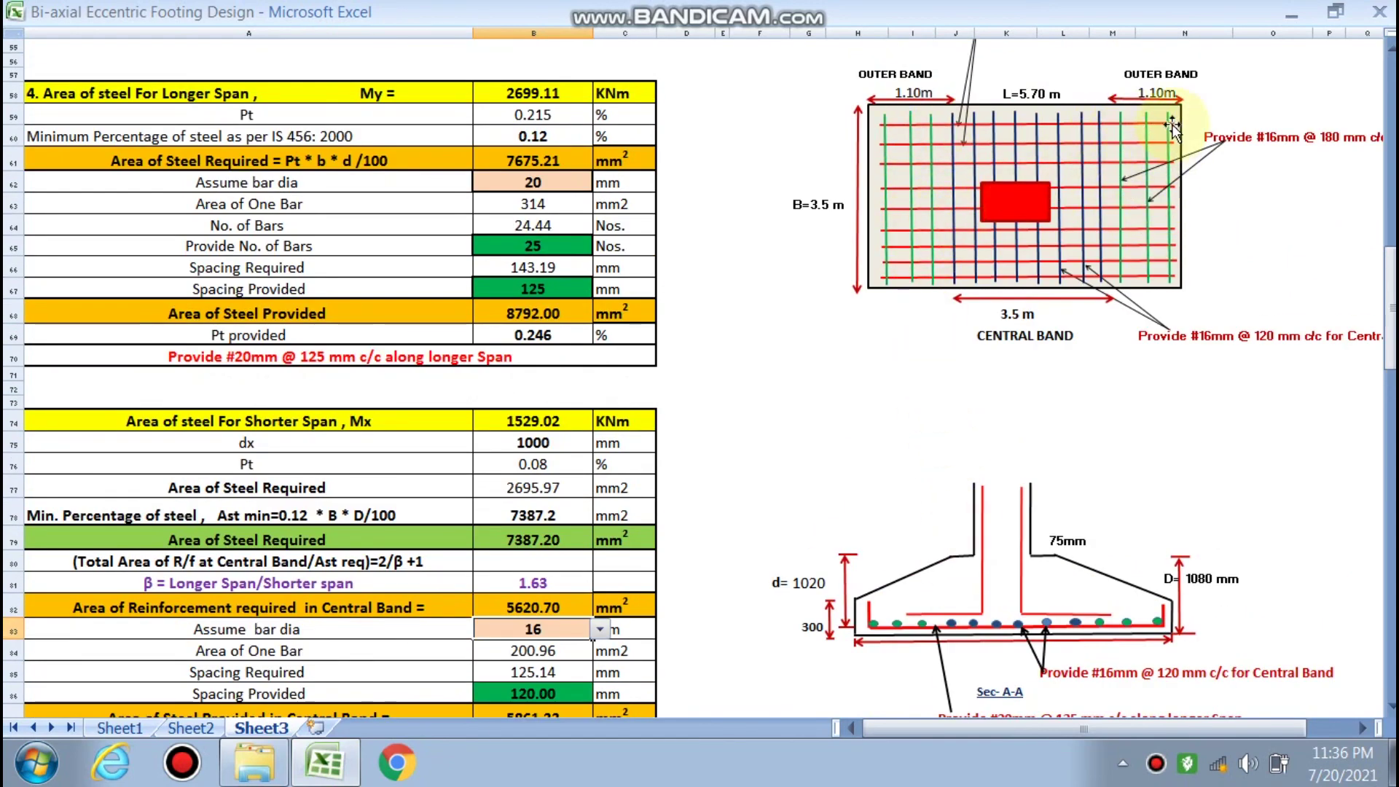
scroll(580, 454, down, 4)
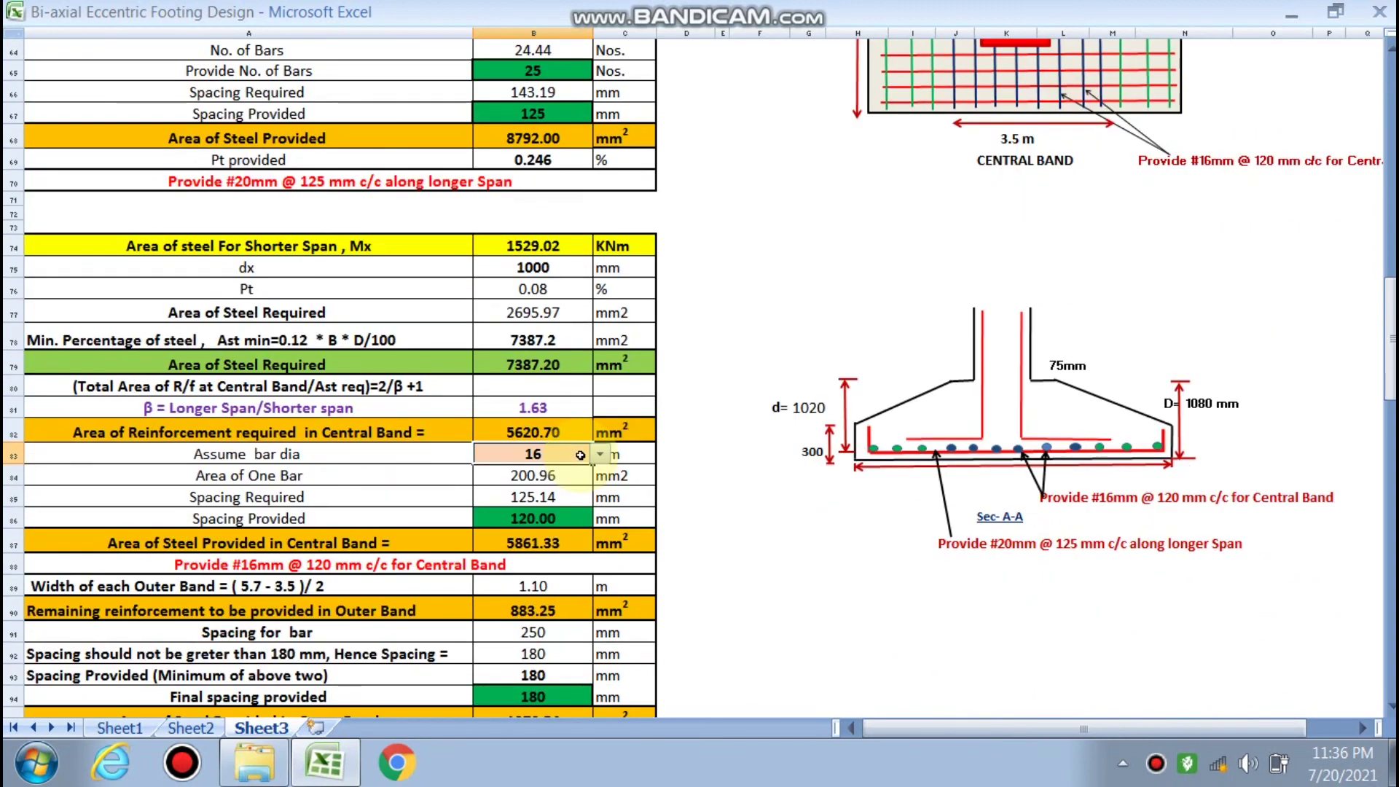
scroll(580, 454, up, 6)
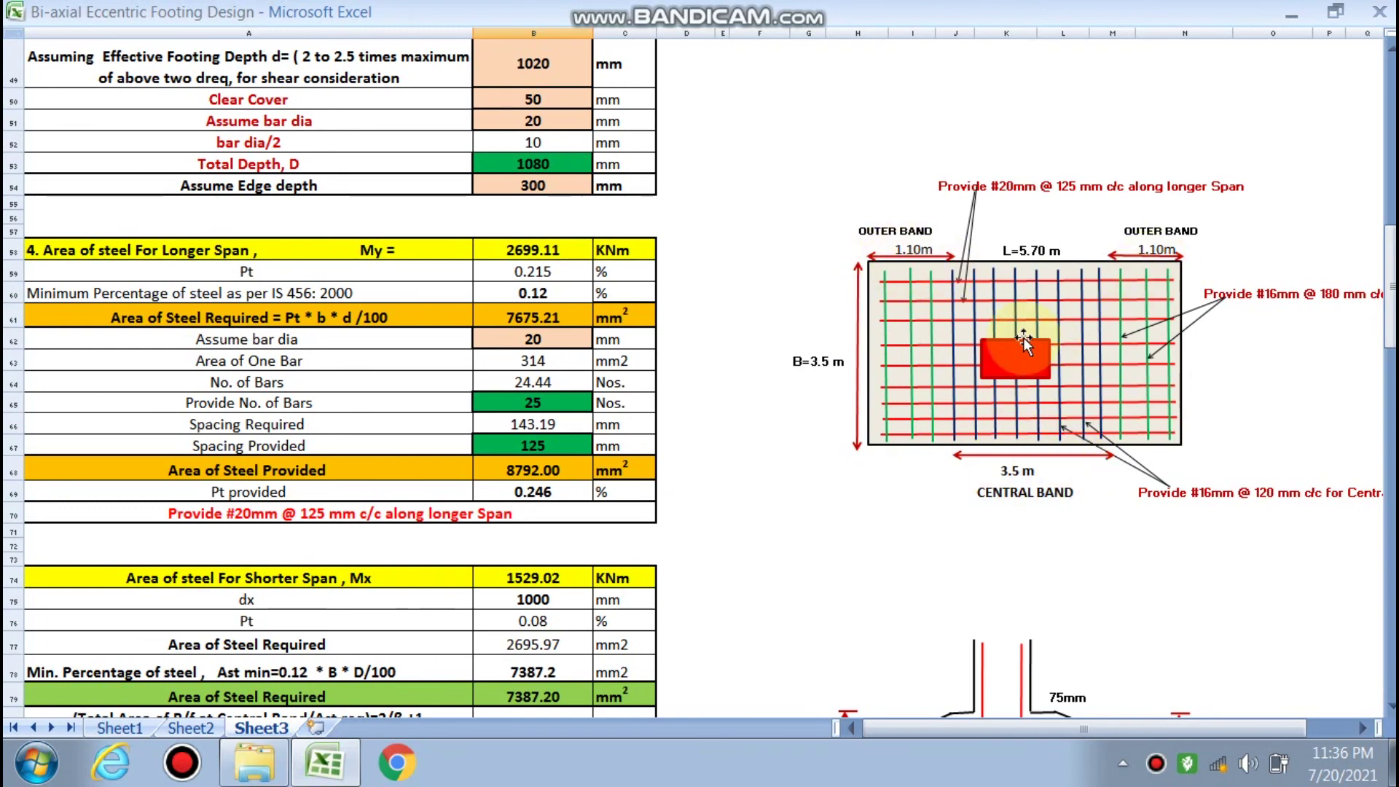
scroll(976, 349, down, 1)
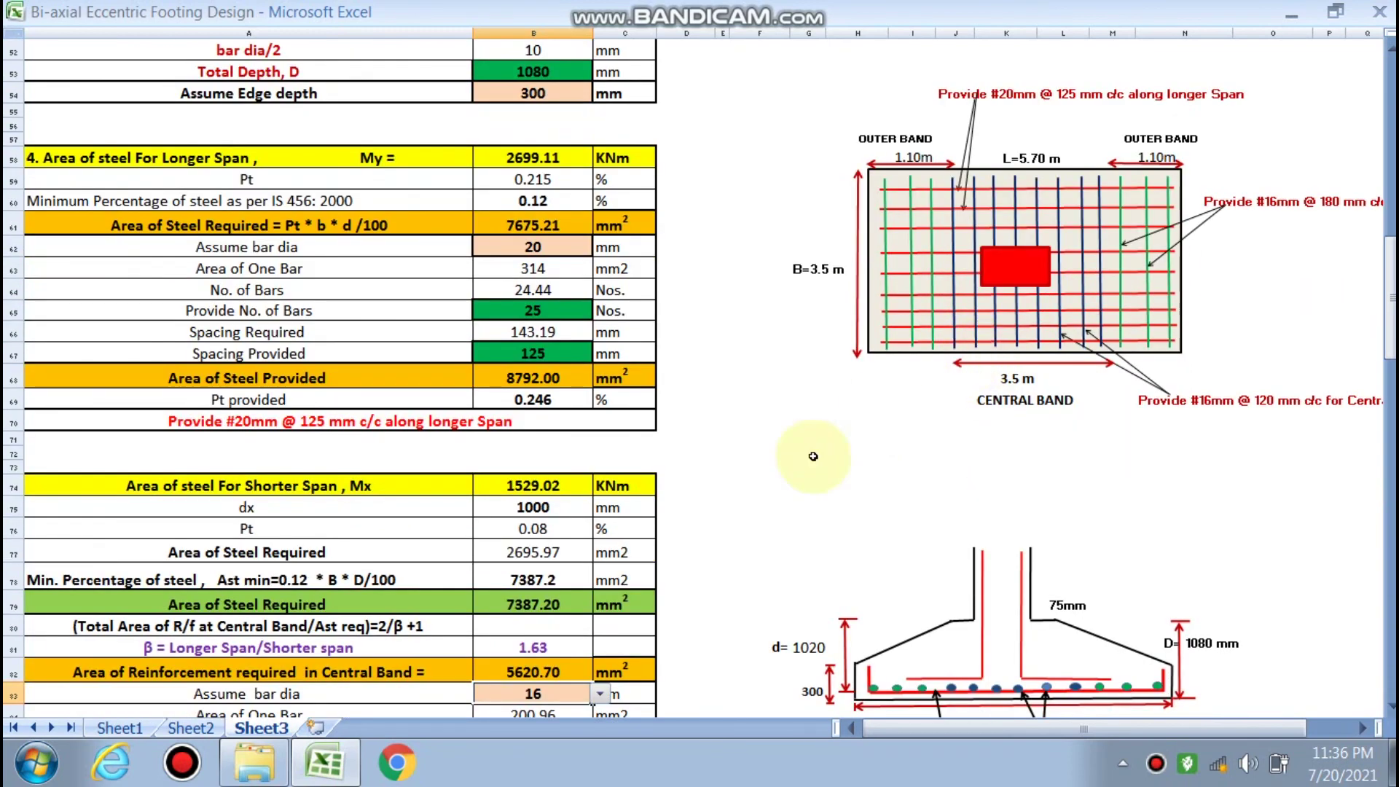
scroll(889, 400, down, 3)
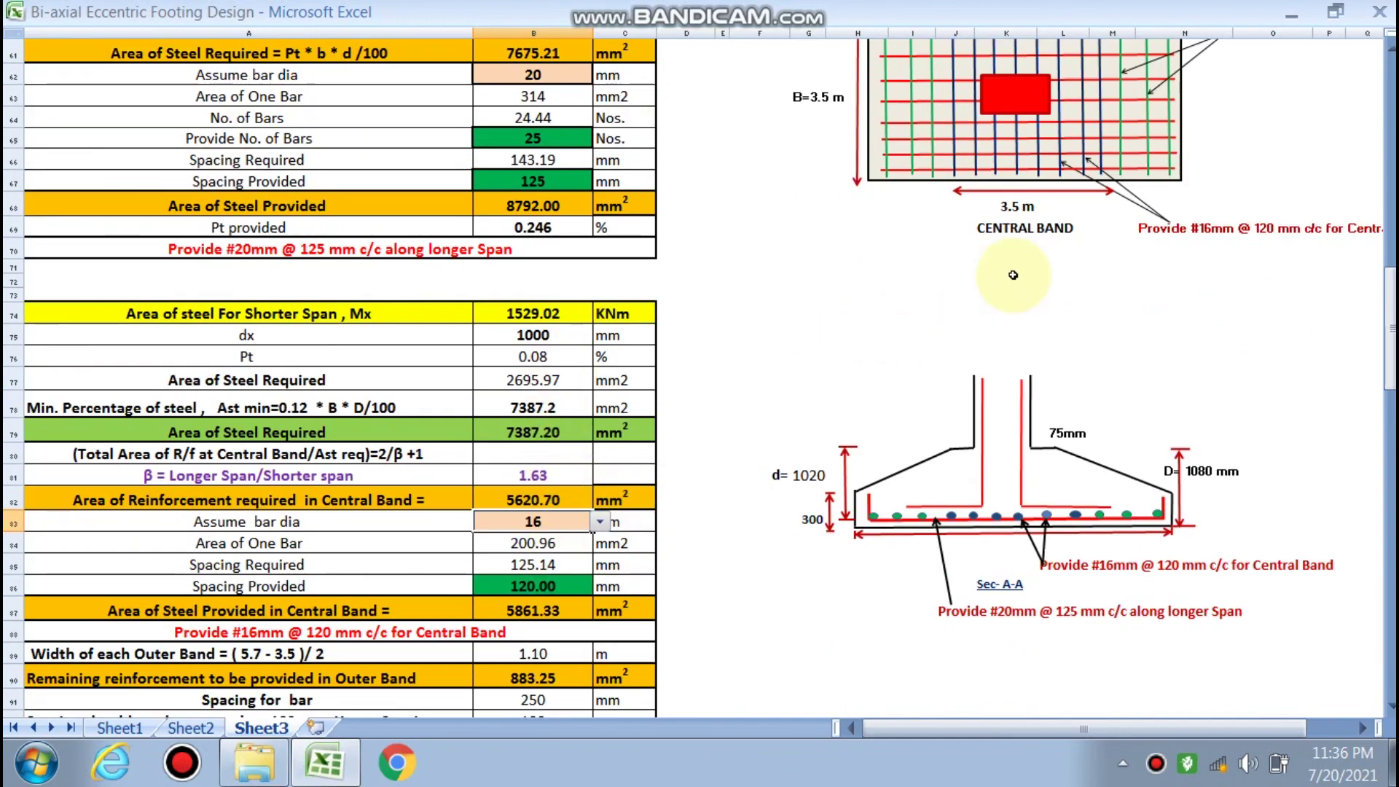
scroll(1011, 277, up, 3)
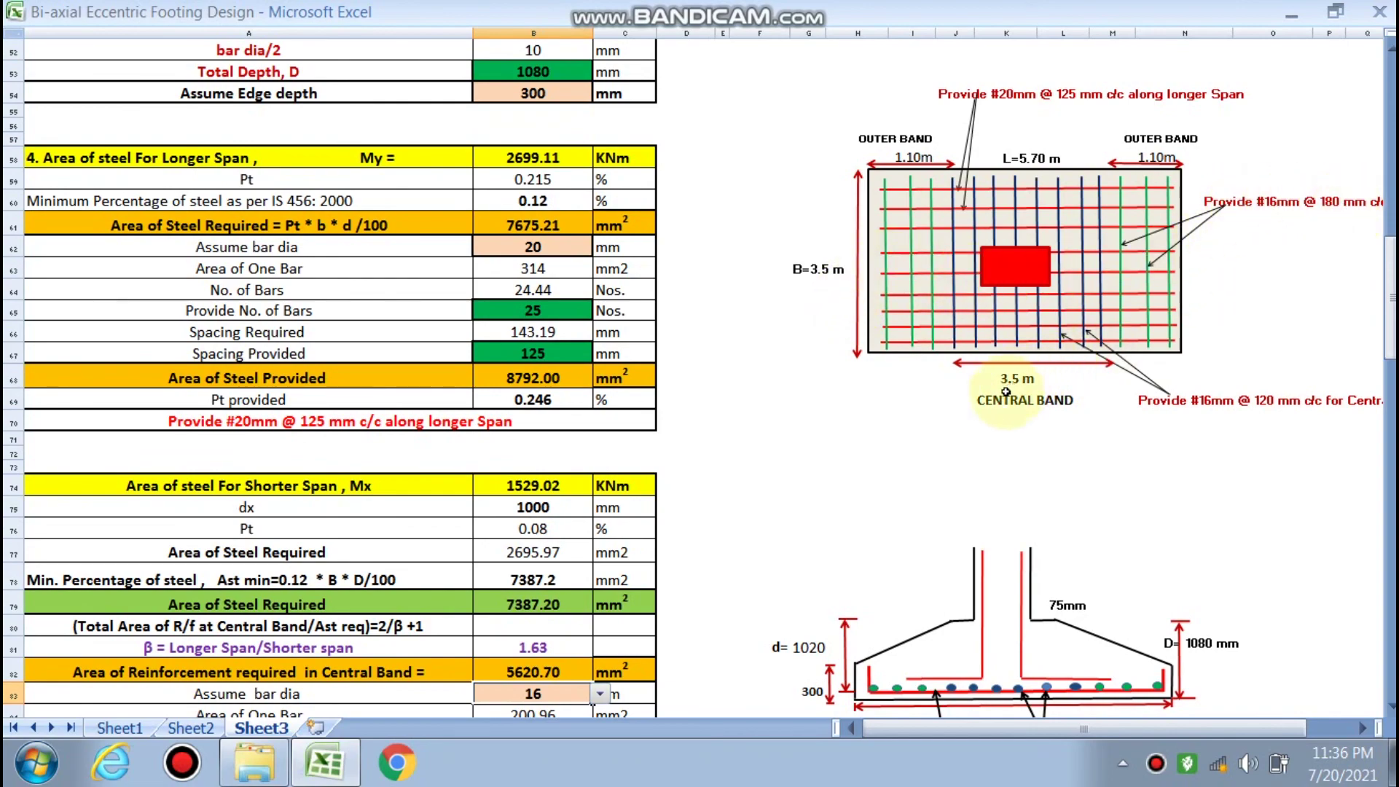
scroll(1006, 386, down, 5)
scroll(739, 444, up, 20)
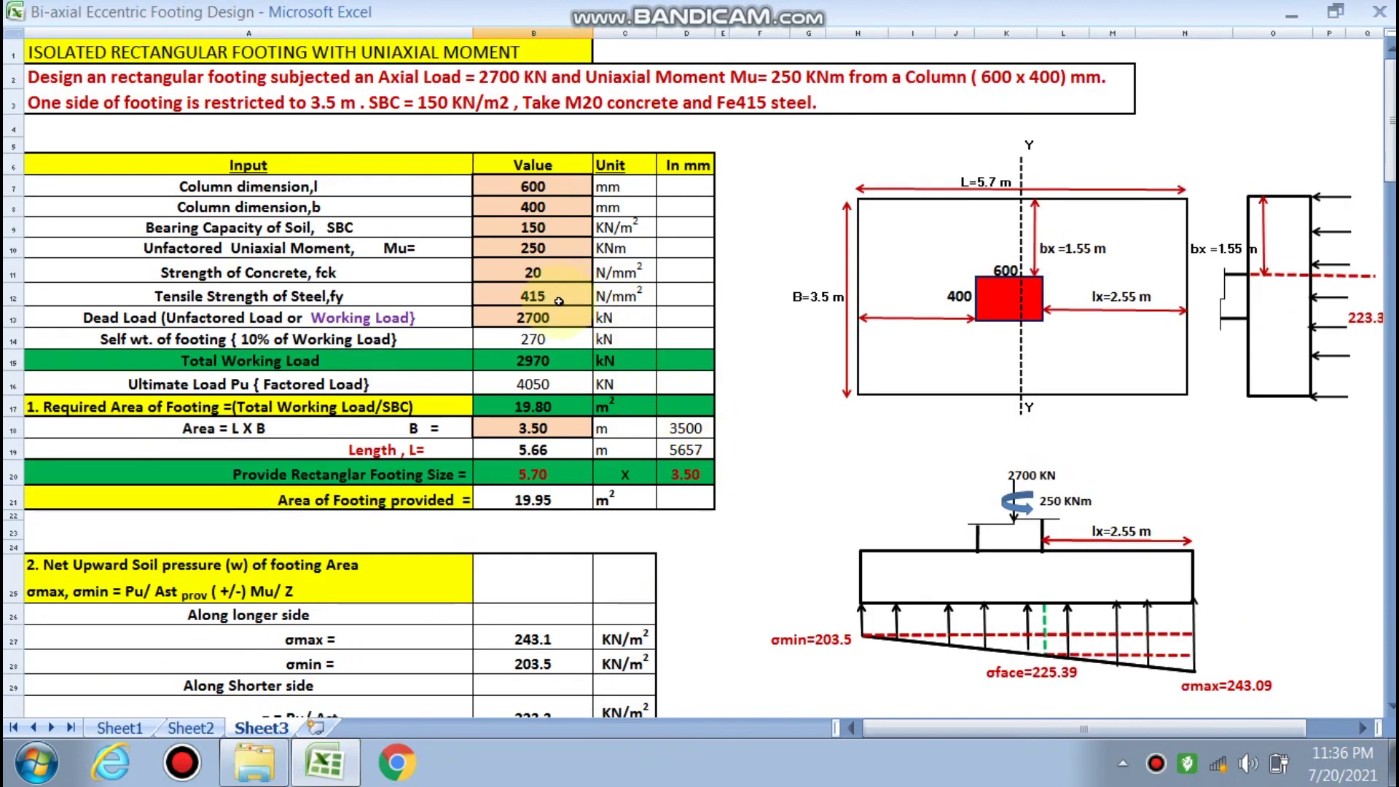
Set the unfactored dead load of the footing to 1200 kN
click(539, 319)
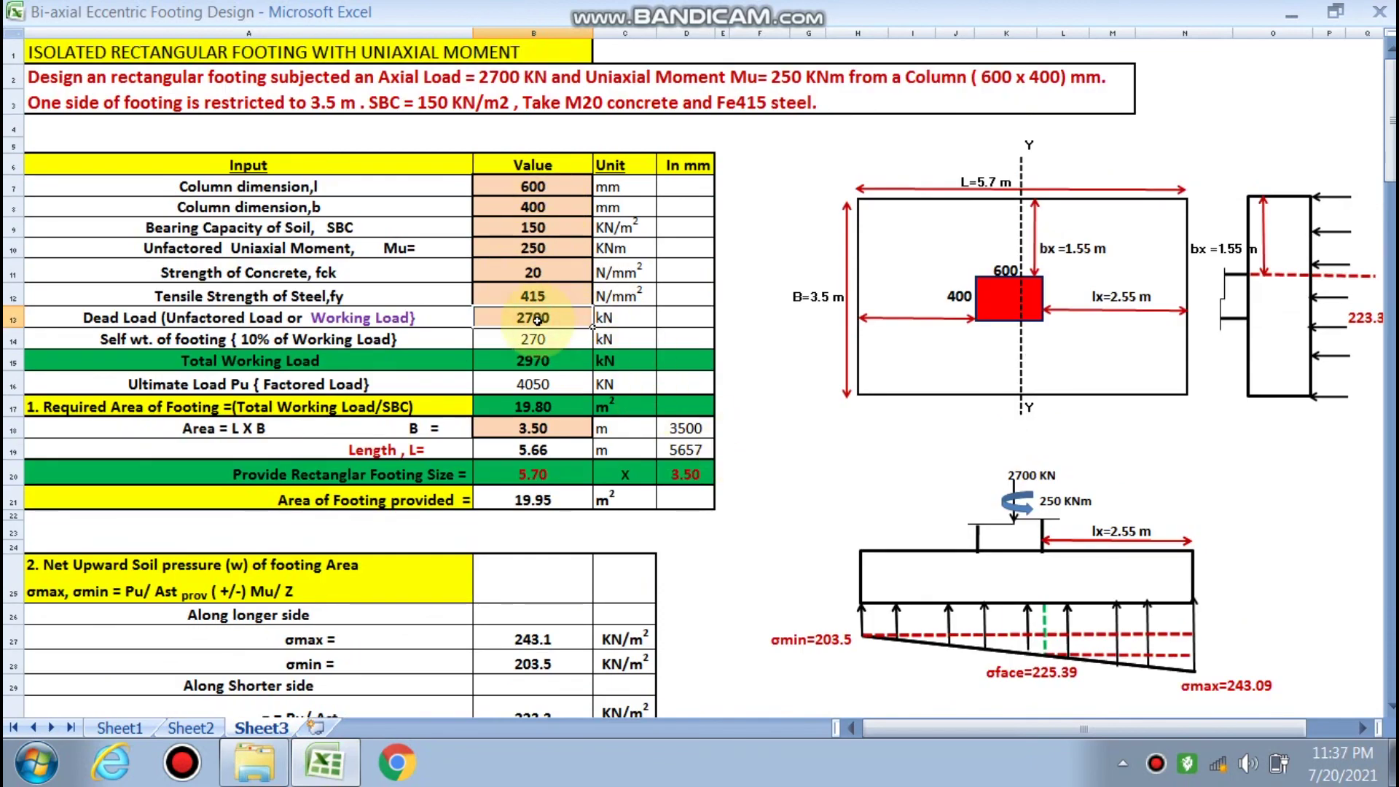
text(1200)
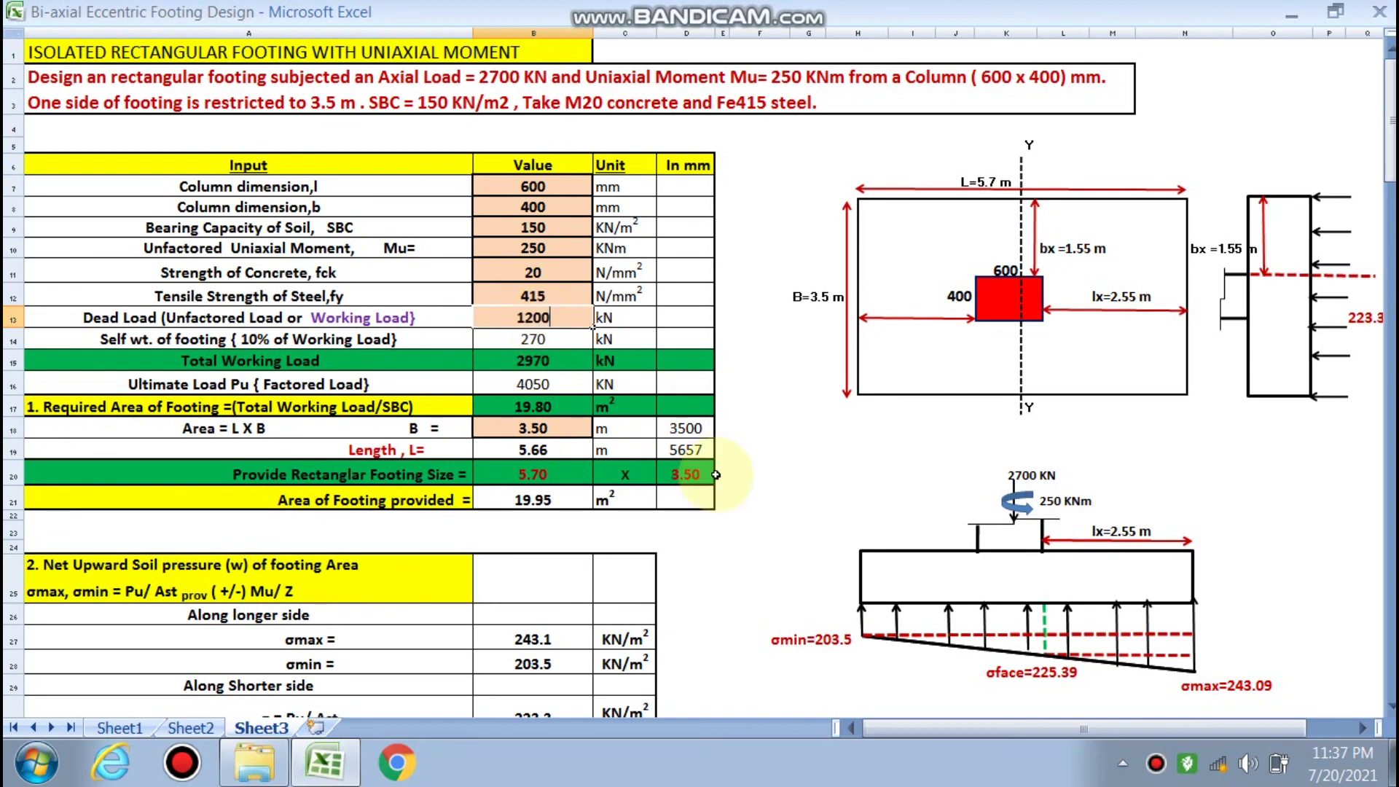
click(721, 500)
Examine the recalculated footing size, soil pressures, depths, both spans' reinforcement, and the one-way and punching shear checks for the 1200 kN load
scroll(721, 474, down, 1)
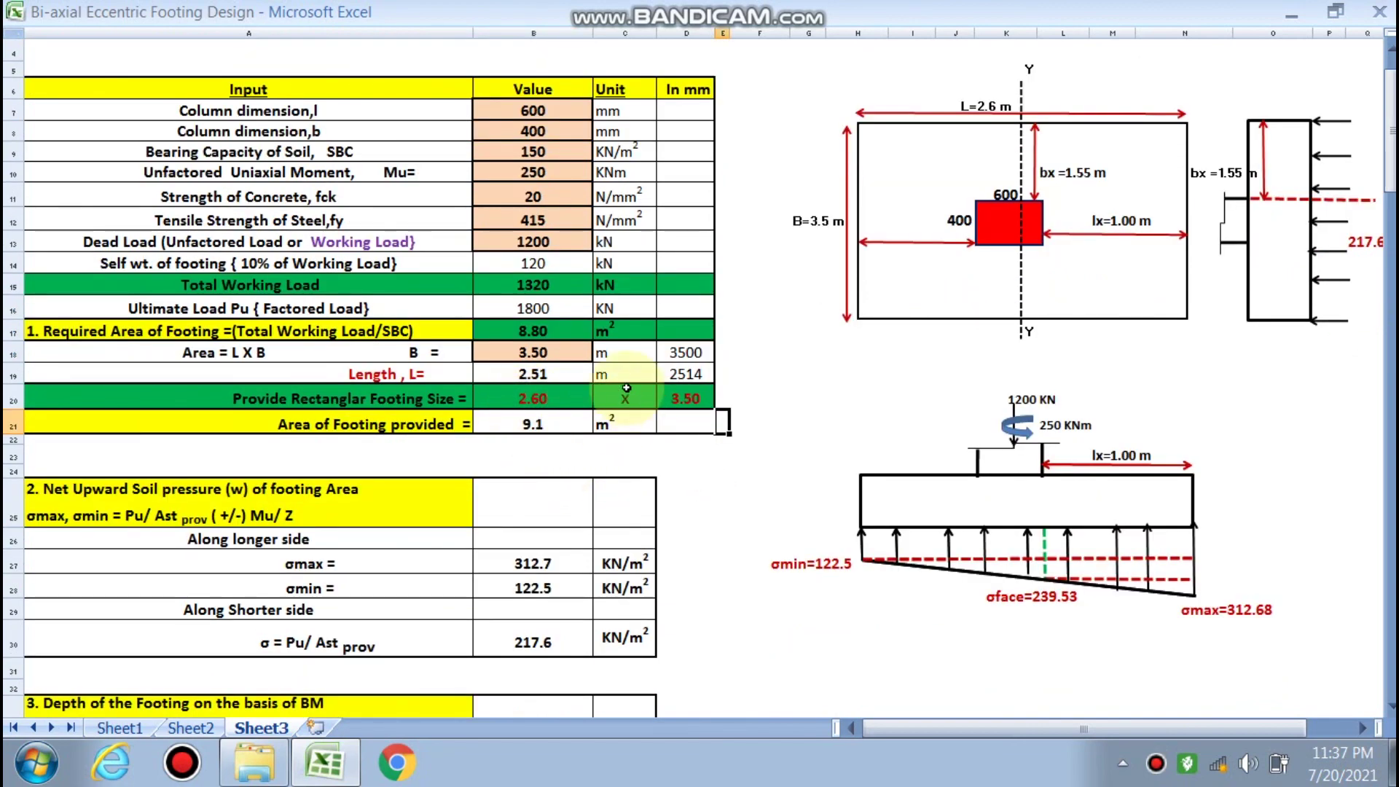
scroll(648, 408, down, 1)
scroll(659, 358, down, 4)
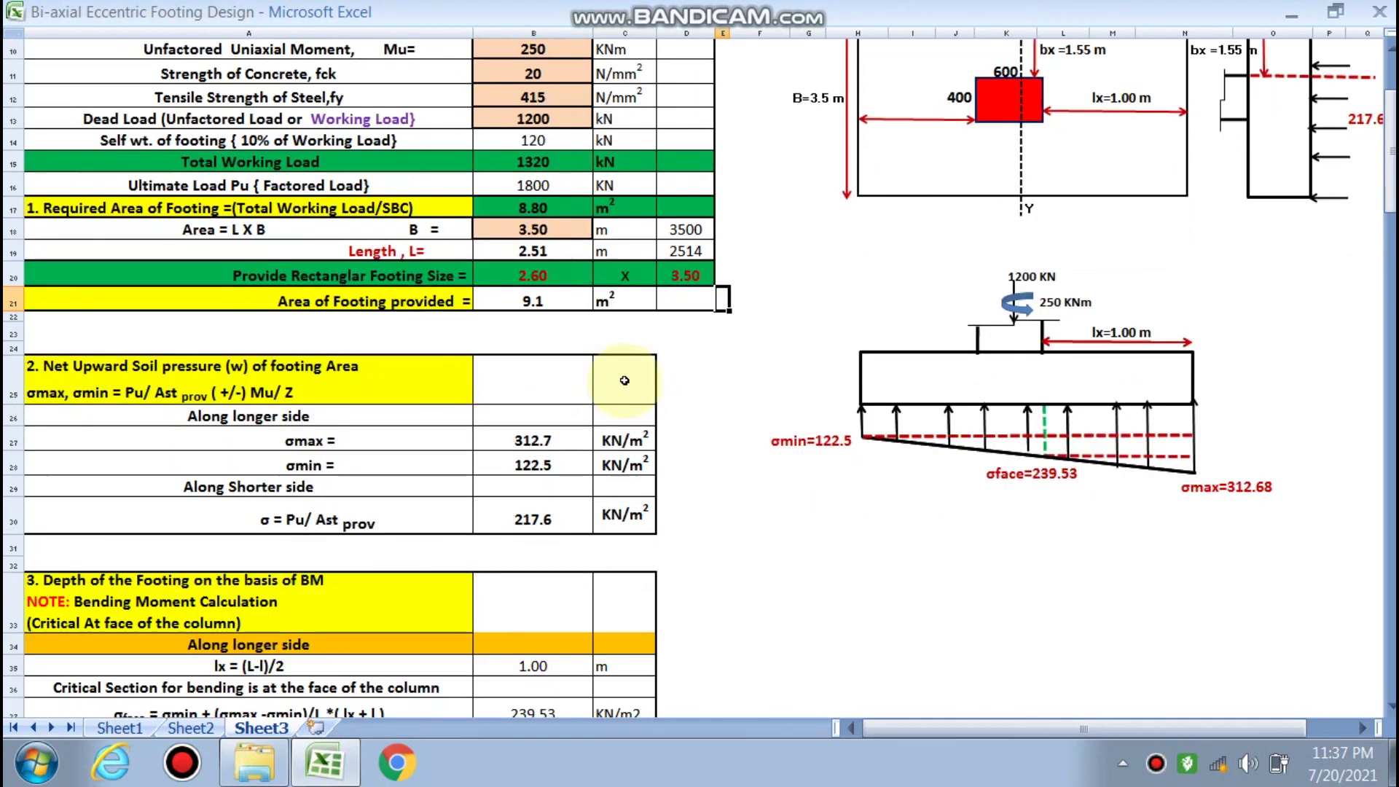
scroll(575, 423, down, 5)
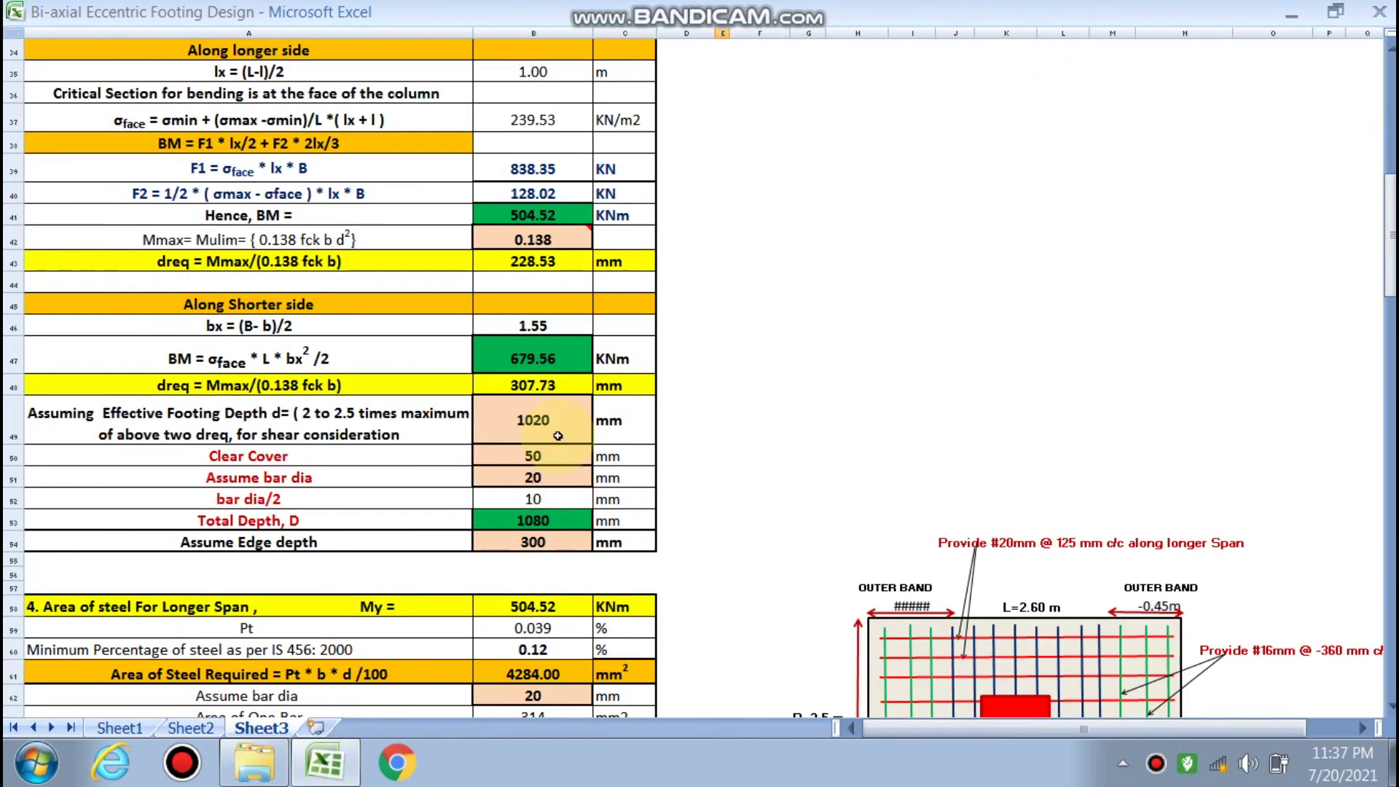
scroll(529, 515, down, 1)
scroll(528, 516, down, 8)
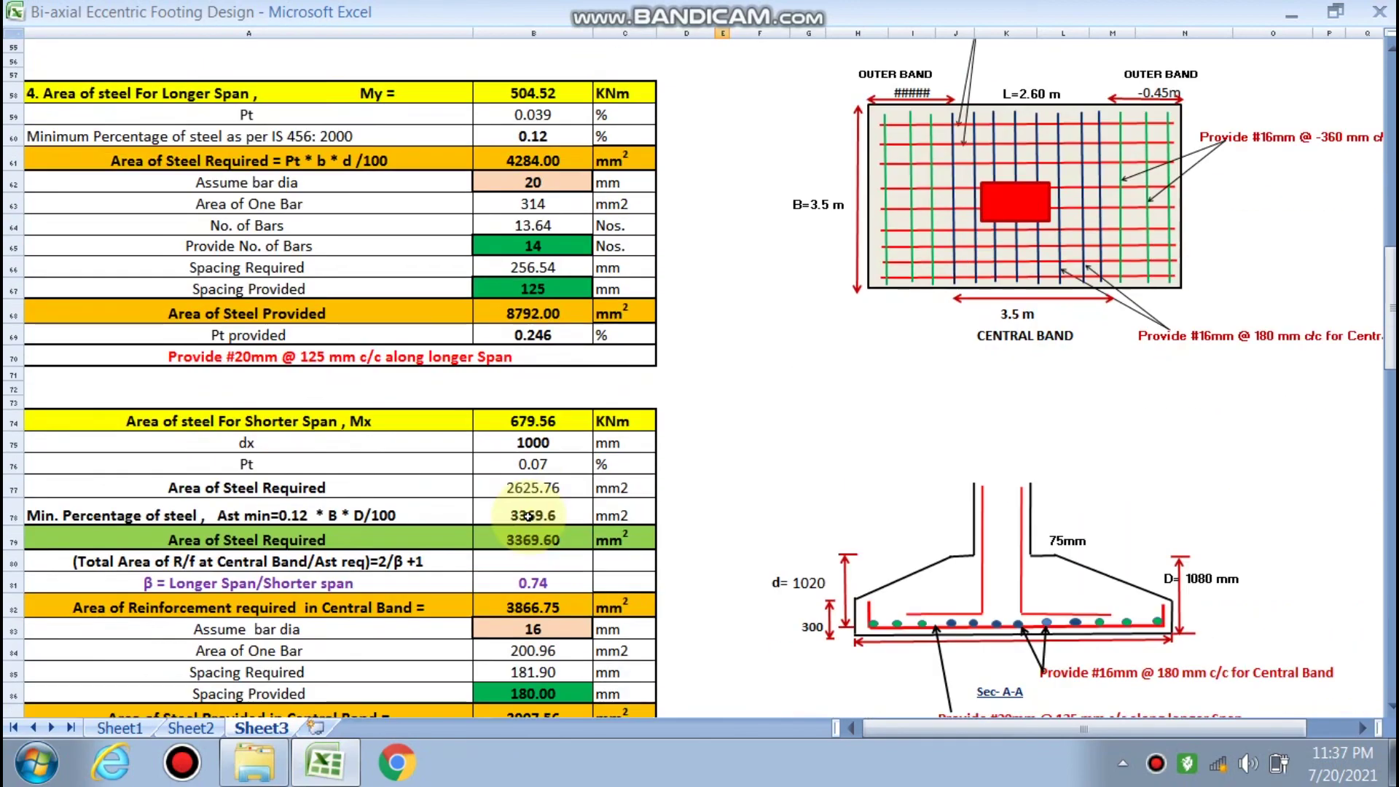
scroll(528, 517, down, 6)
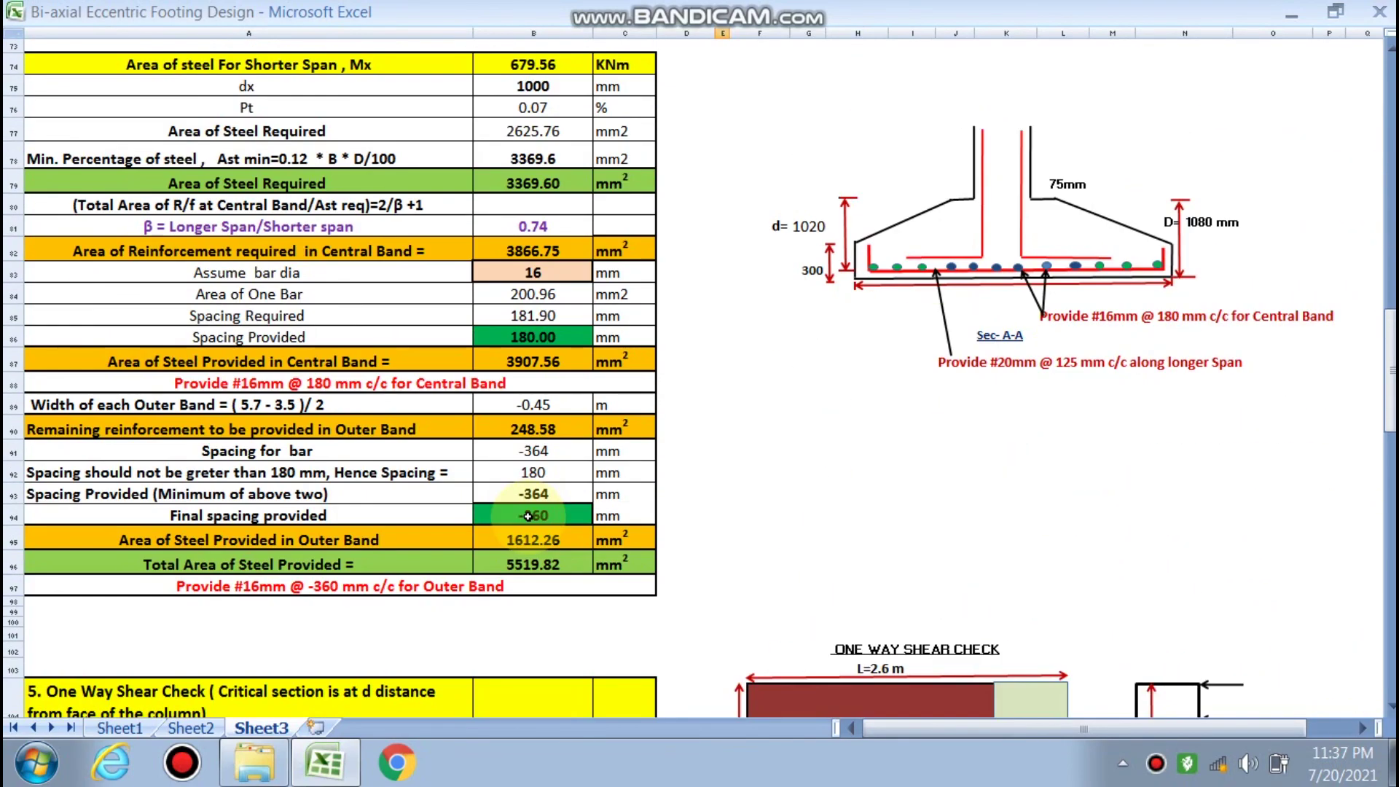
scroll(527, 516, down, 7)
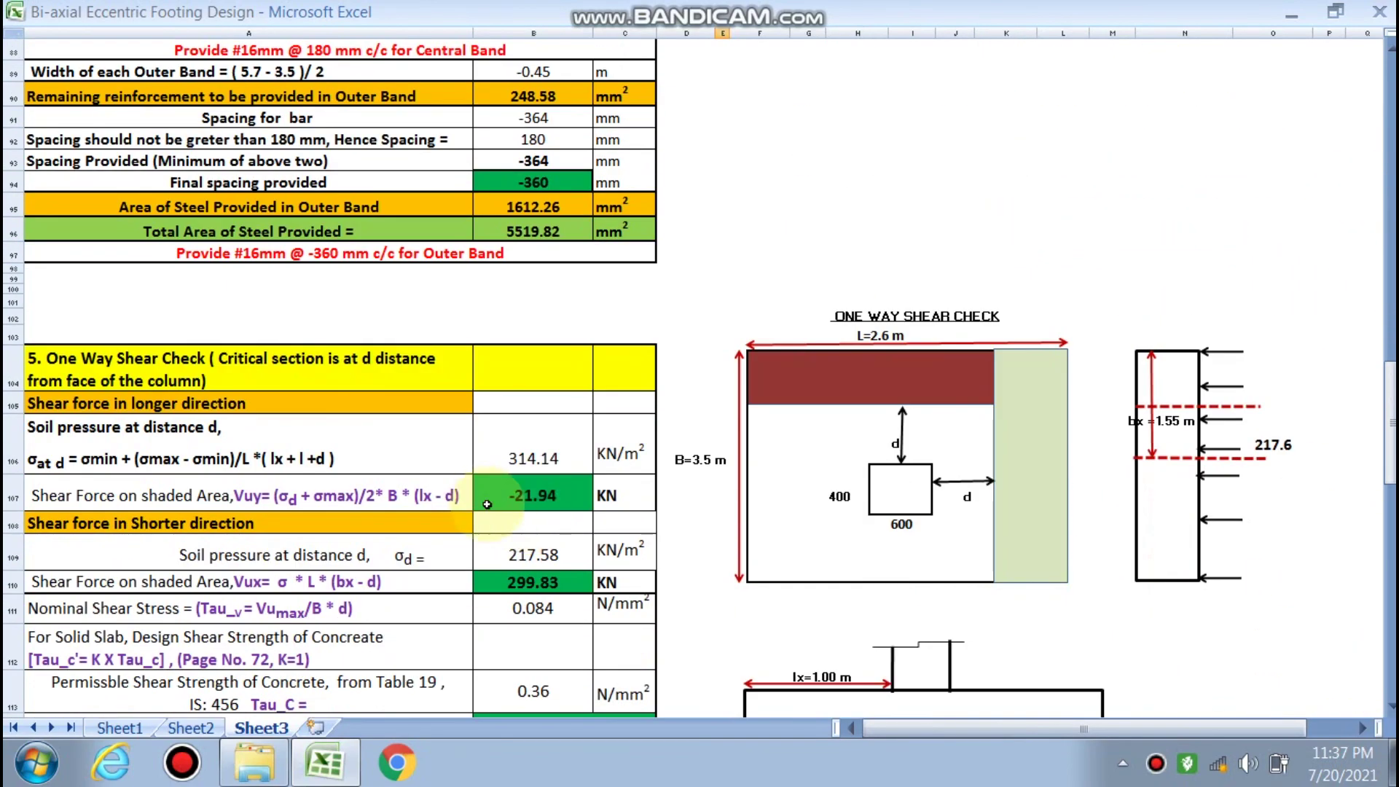
scroll(498, 587, down, 6)
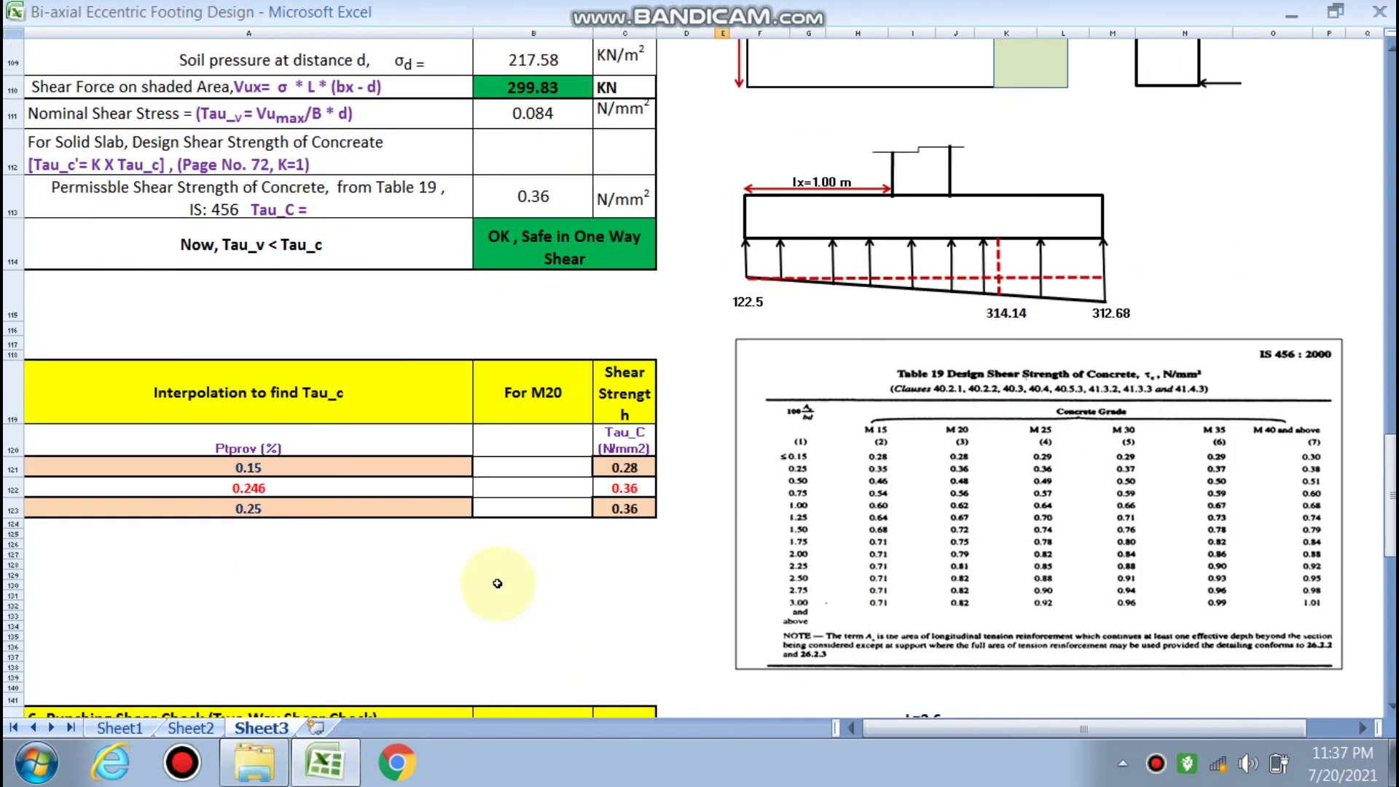
scroll(493, 514, down, 6)
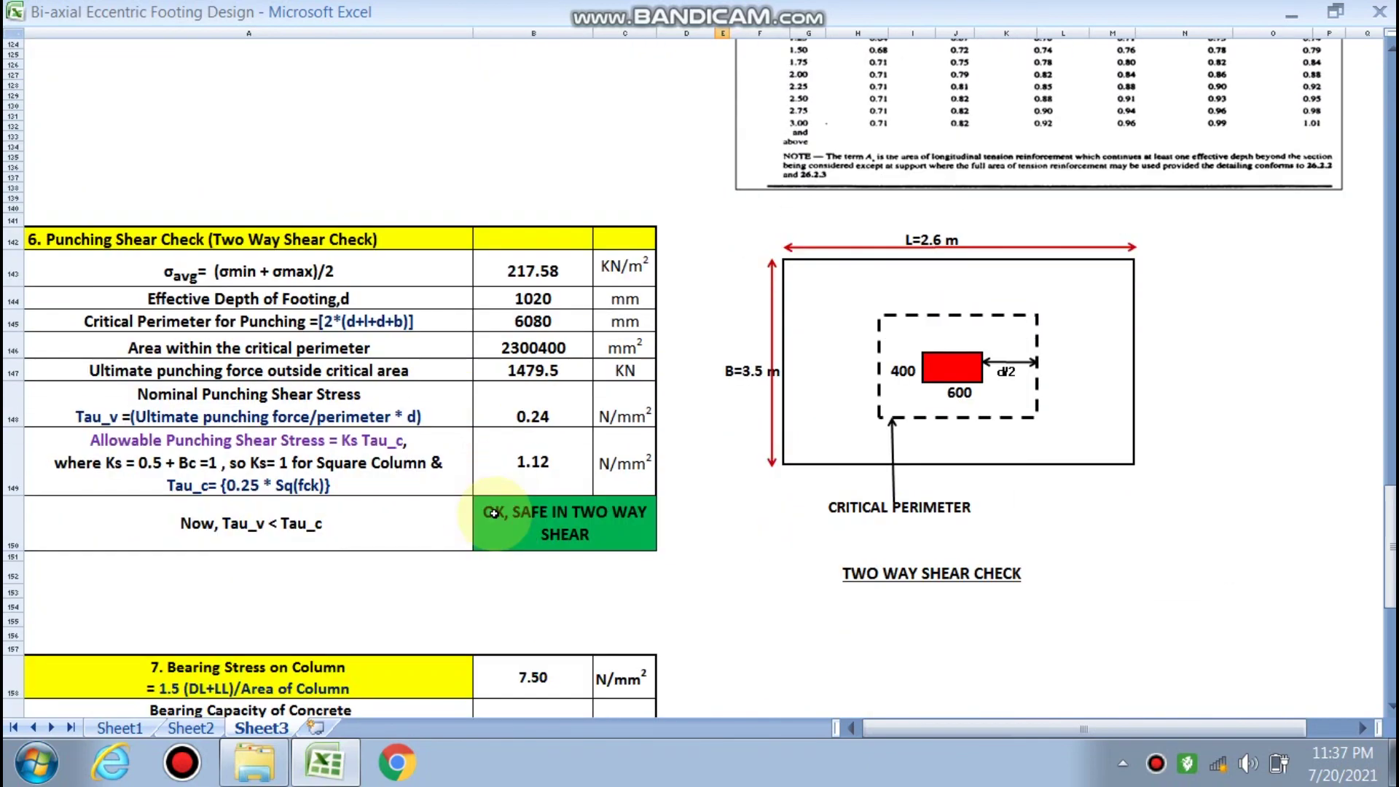
scroll(657, 540, up, 20)
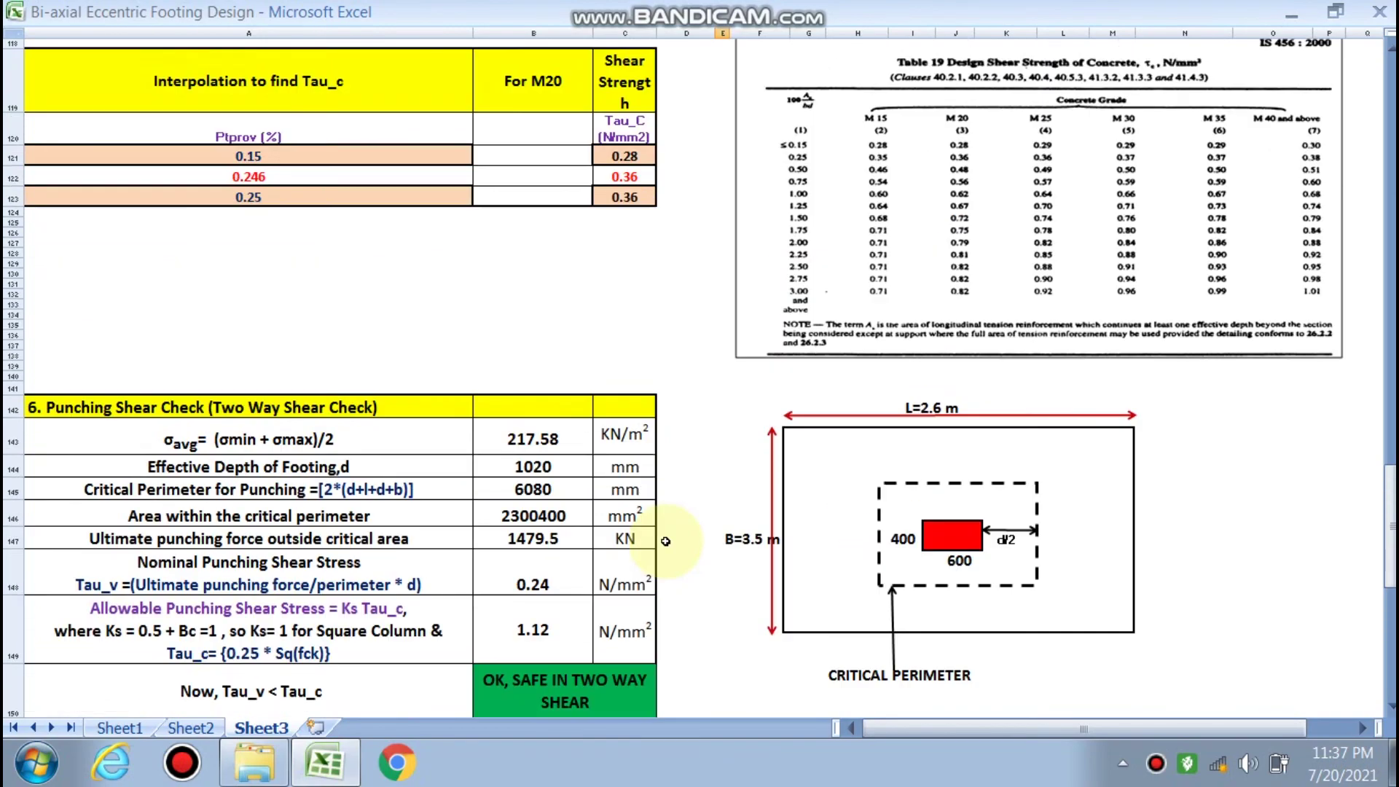
scroll(665, 541, up, 18)
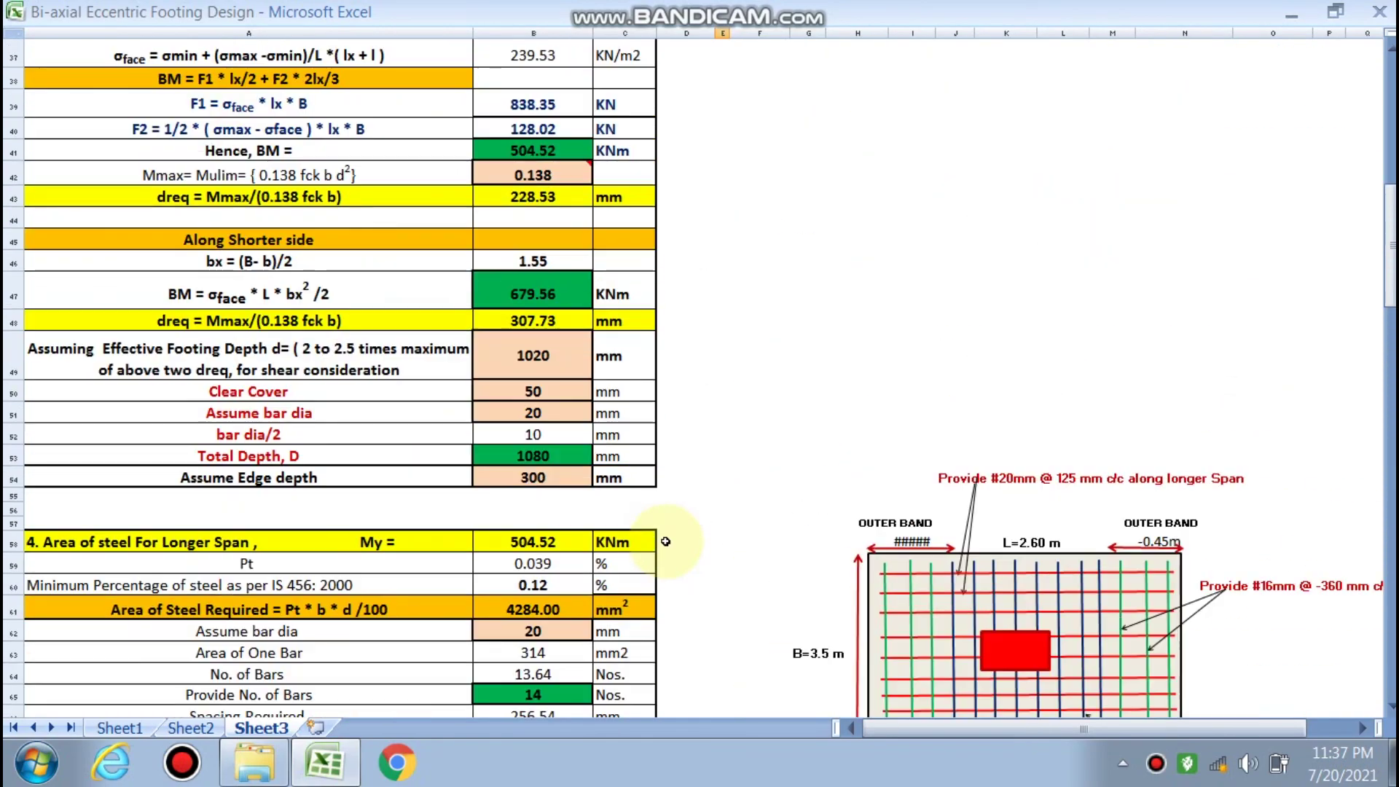